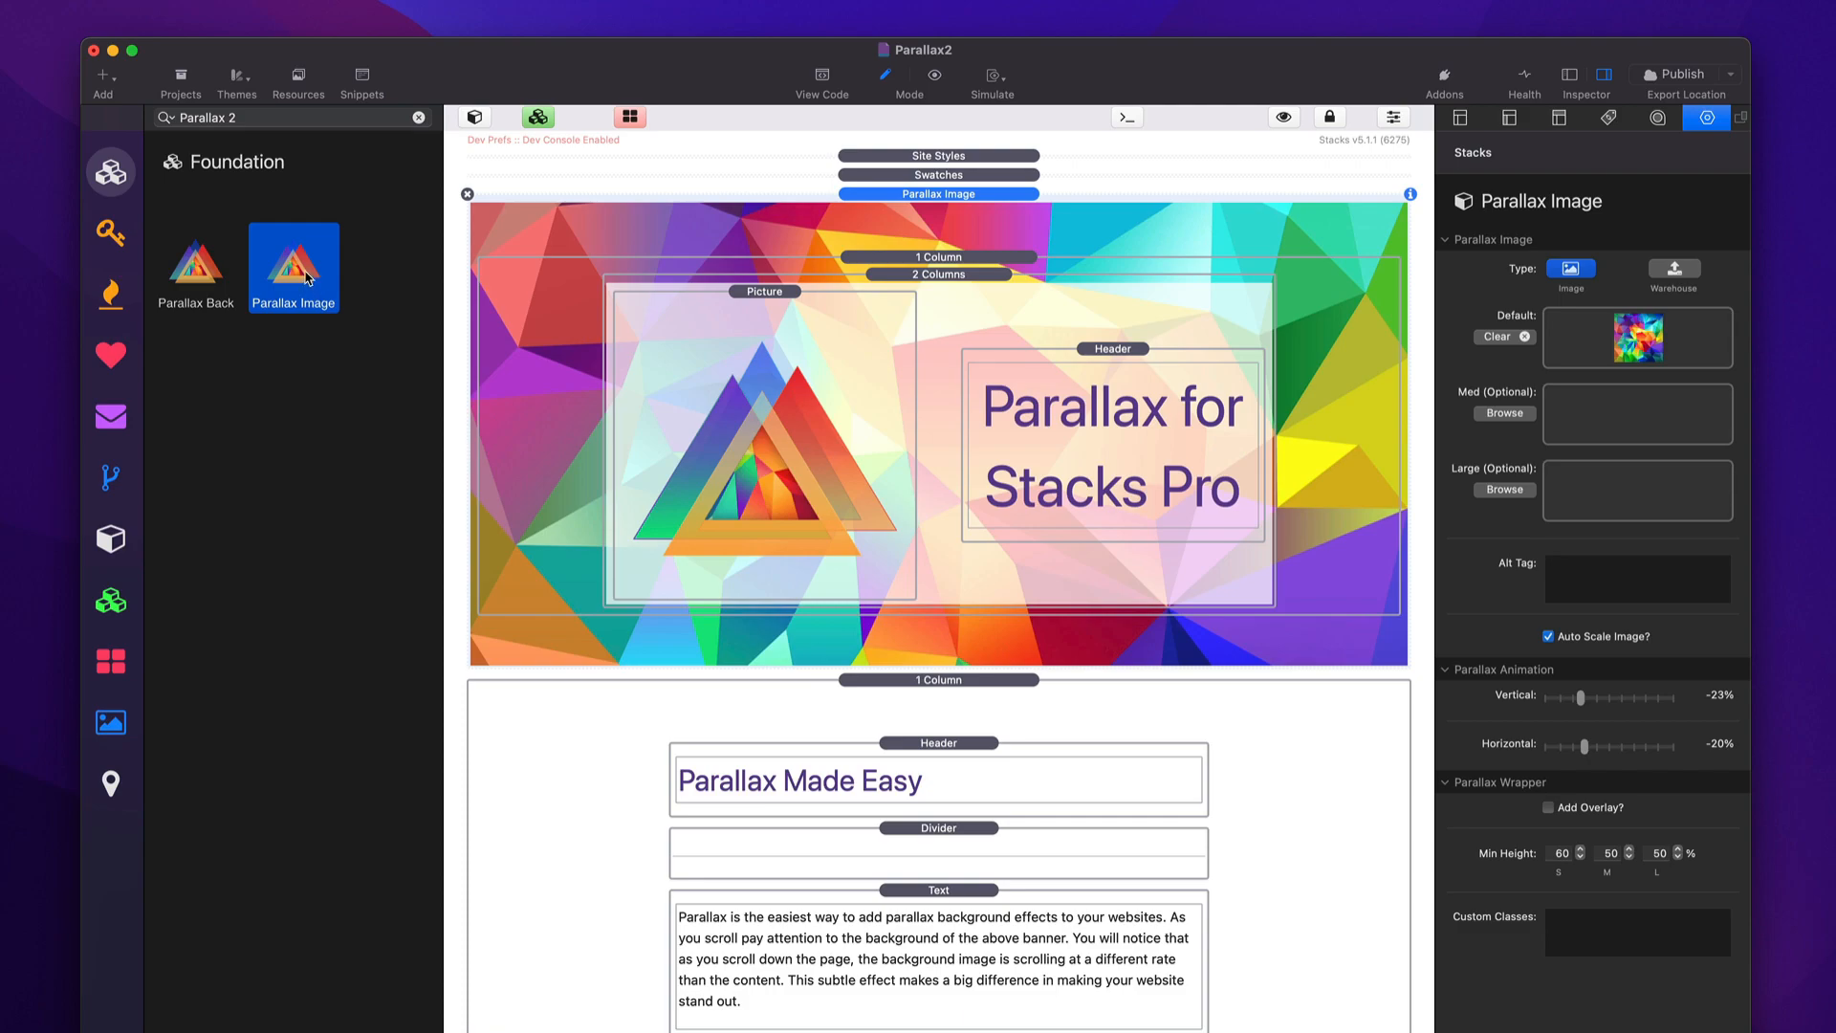
Place an empty Parallax Image stack above the existing banner and delete it again.
{"action": "left_click", "coordinate": [195, 277]}
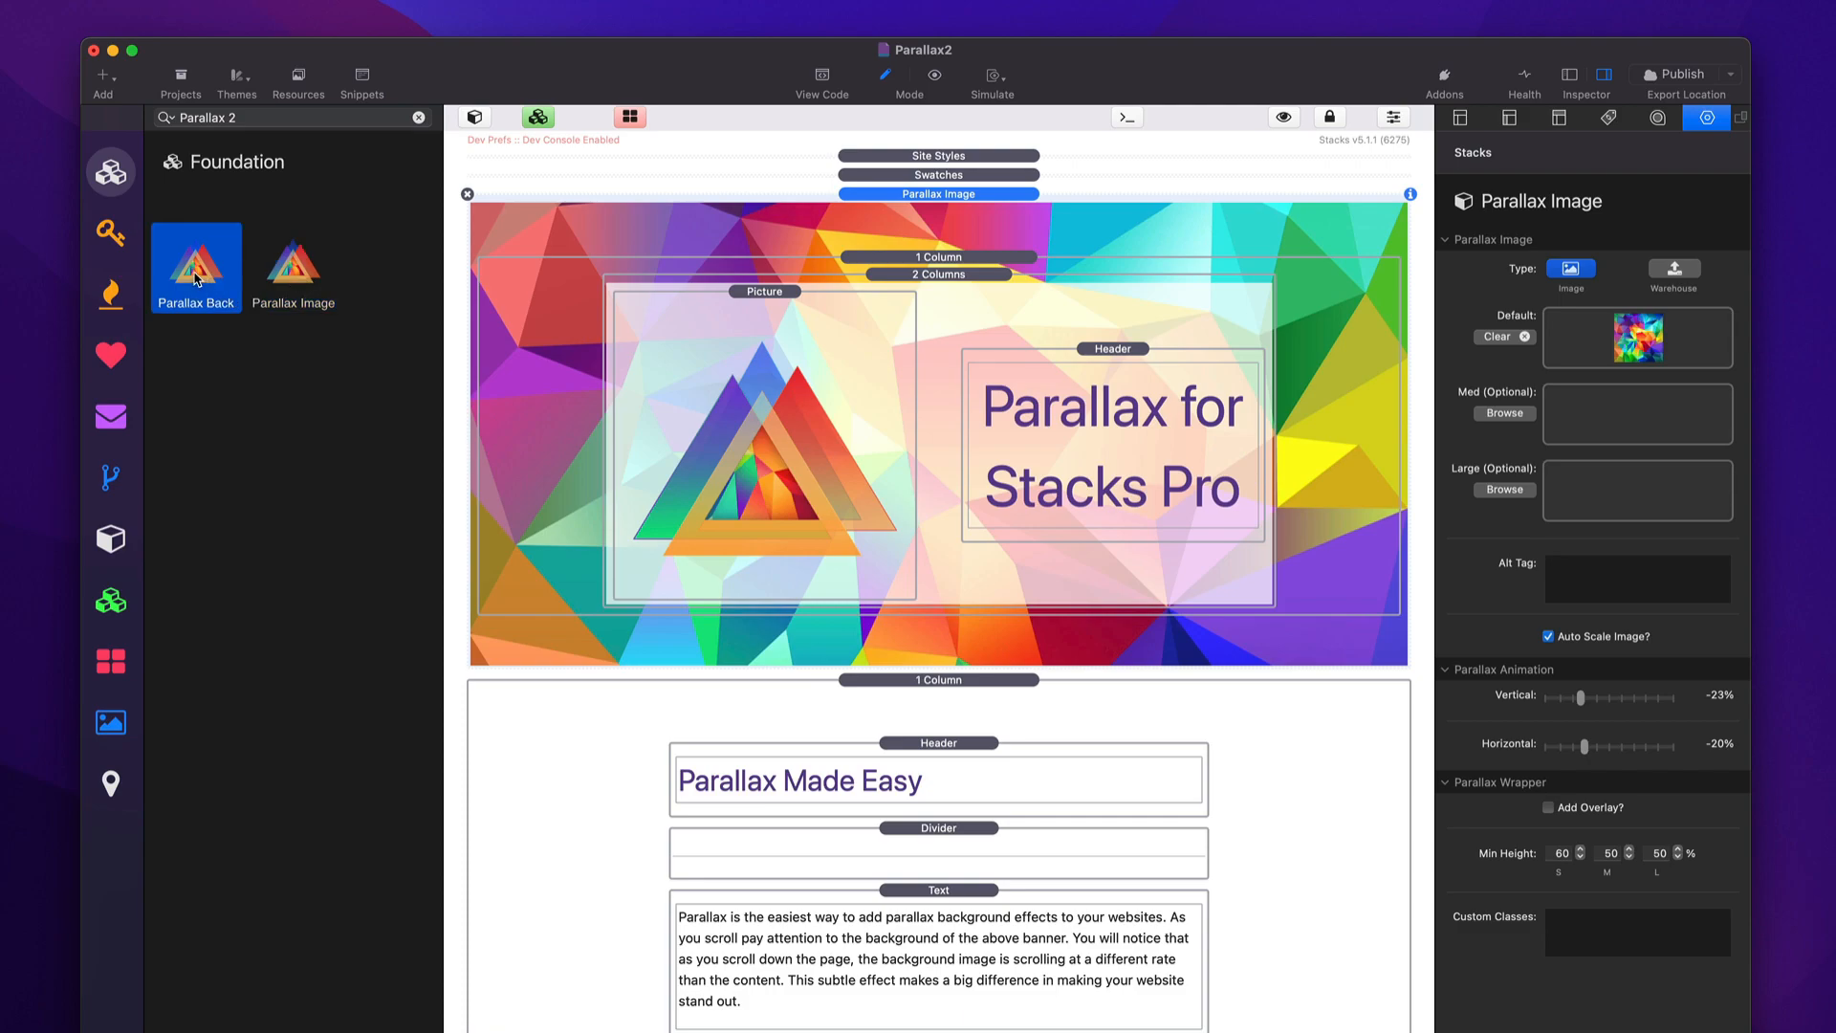
{"action": "left_click", "coordinate": [299, 278]}
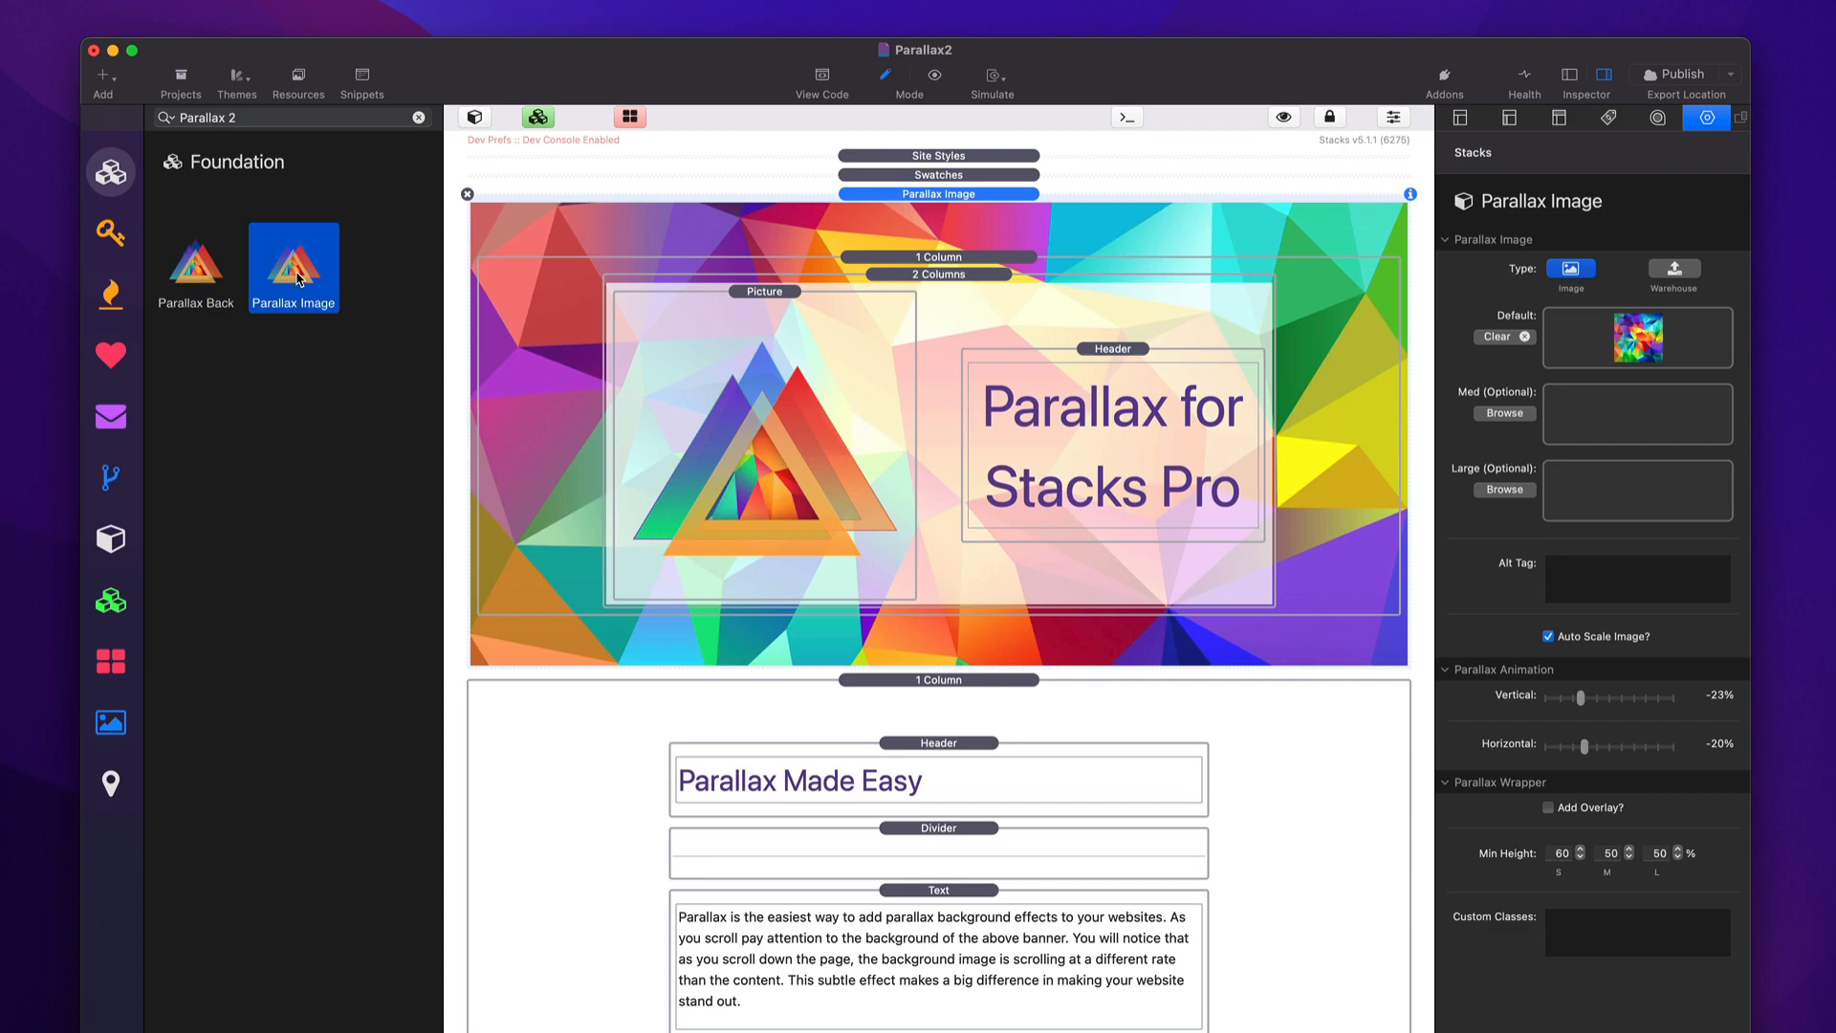
{"action": "left_click_drag", "start_coordinate": [298, 278], "coordinate": [983, 203]}
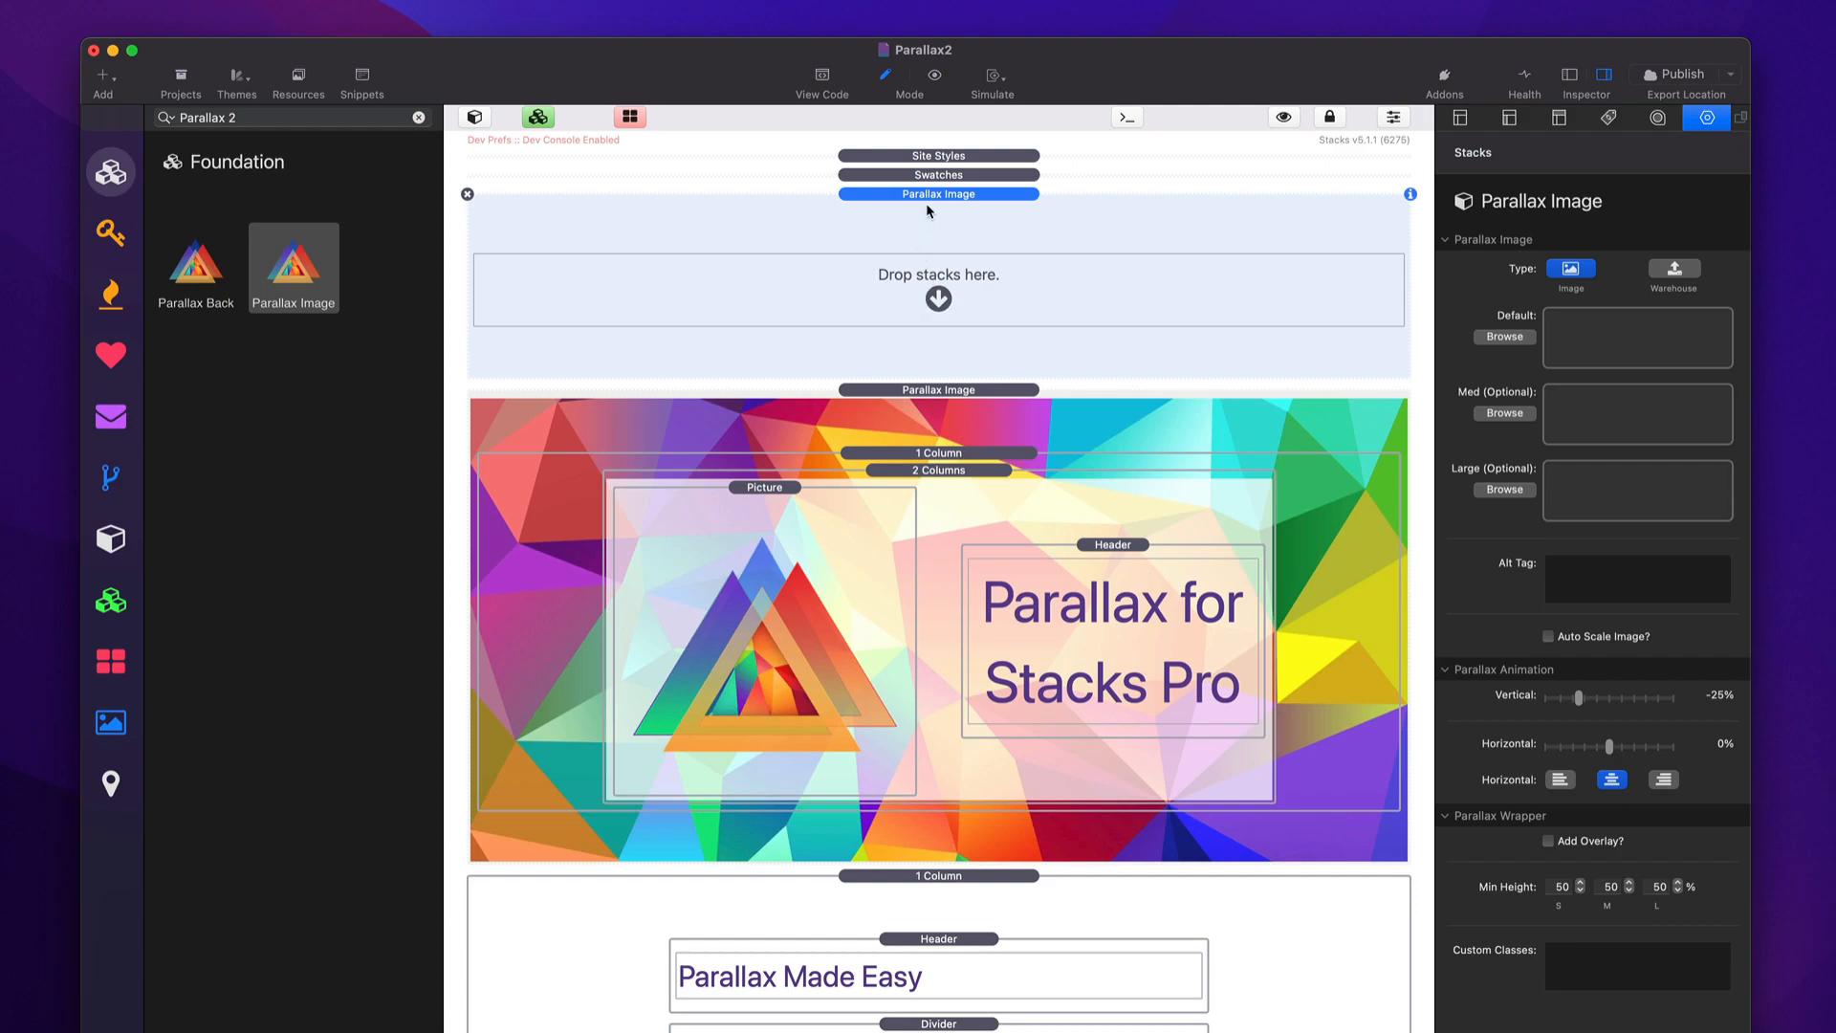
{"action": "left_click", "coordinate": [467, 194]}
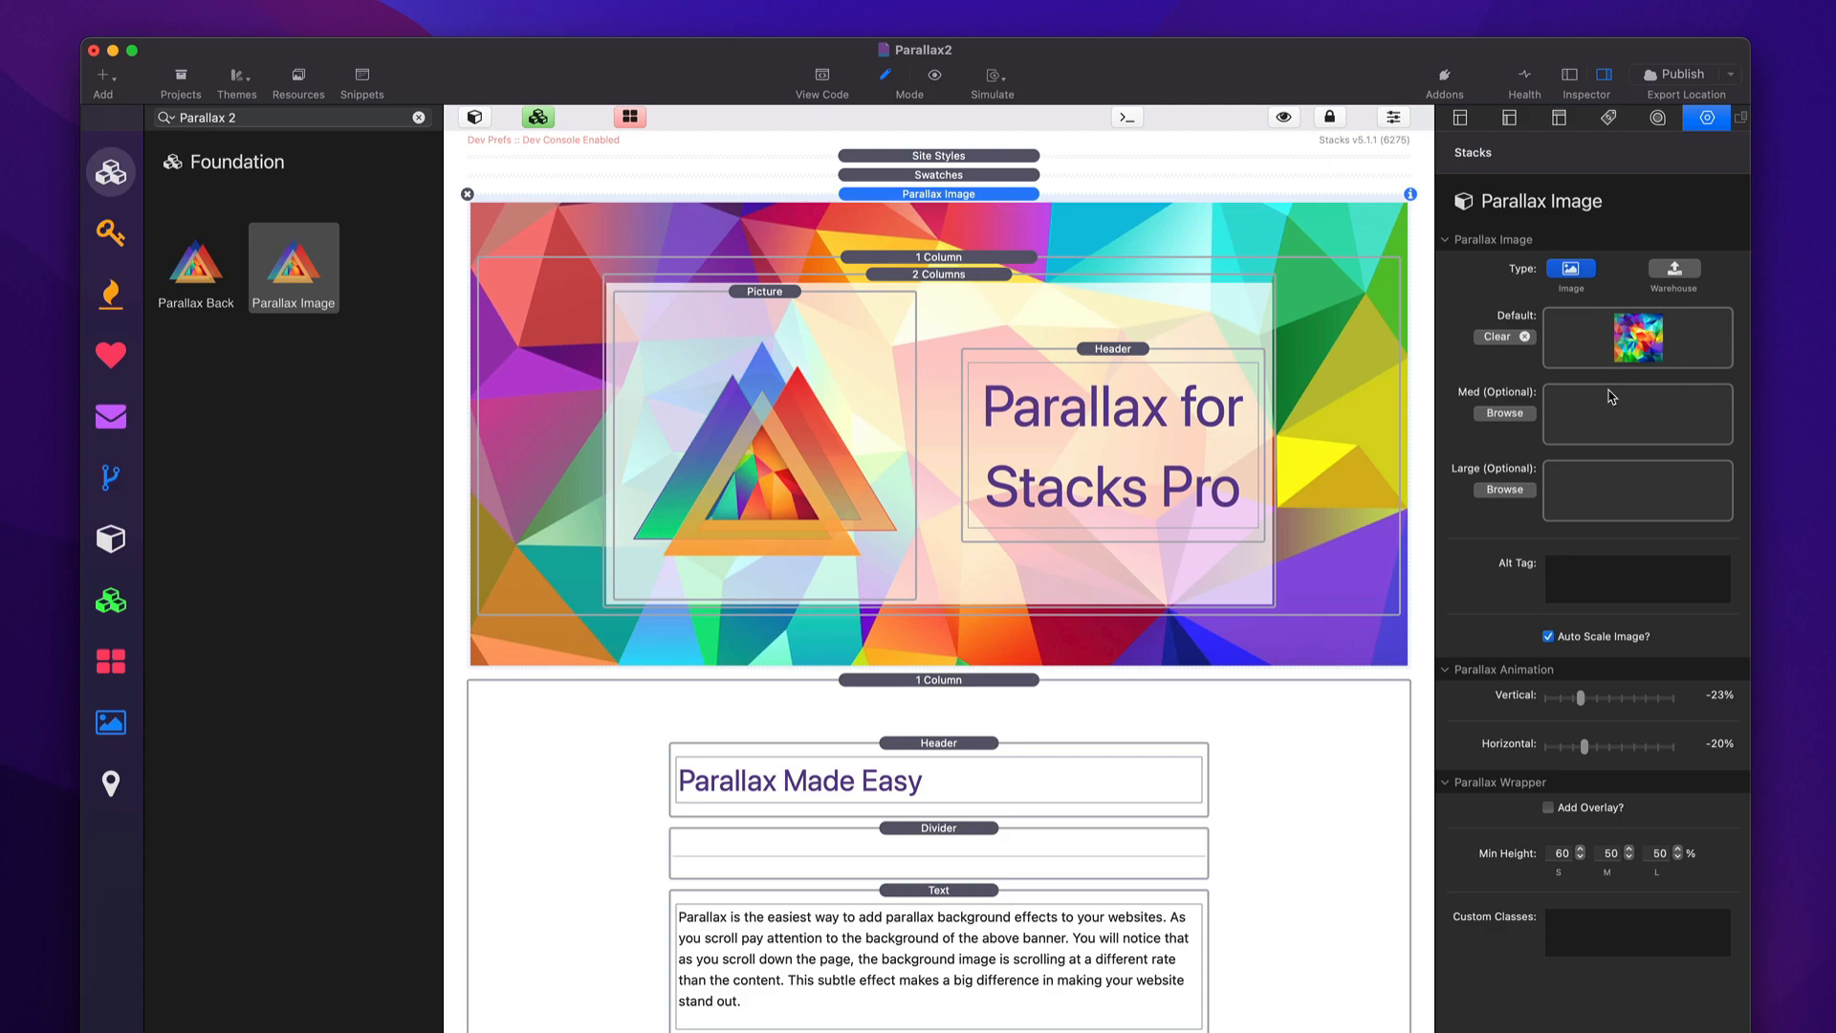
Review the banner's default, medium and large image settings, switching the image type to Warehouse and back to Image.
{"action": "mouse_move", "coordinate": [1612, 397]}
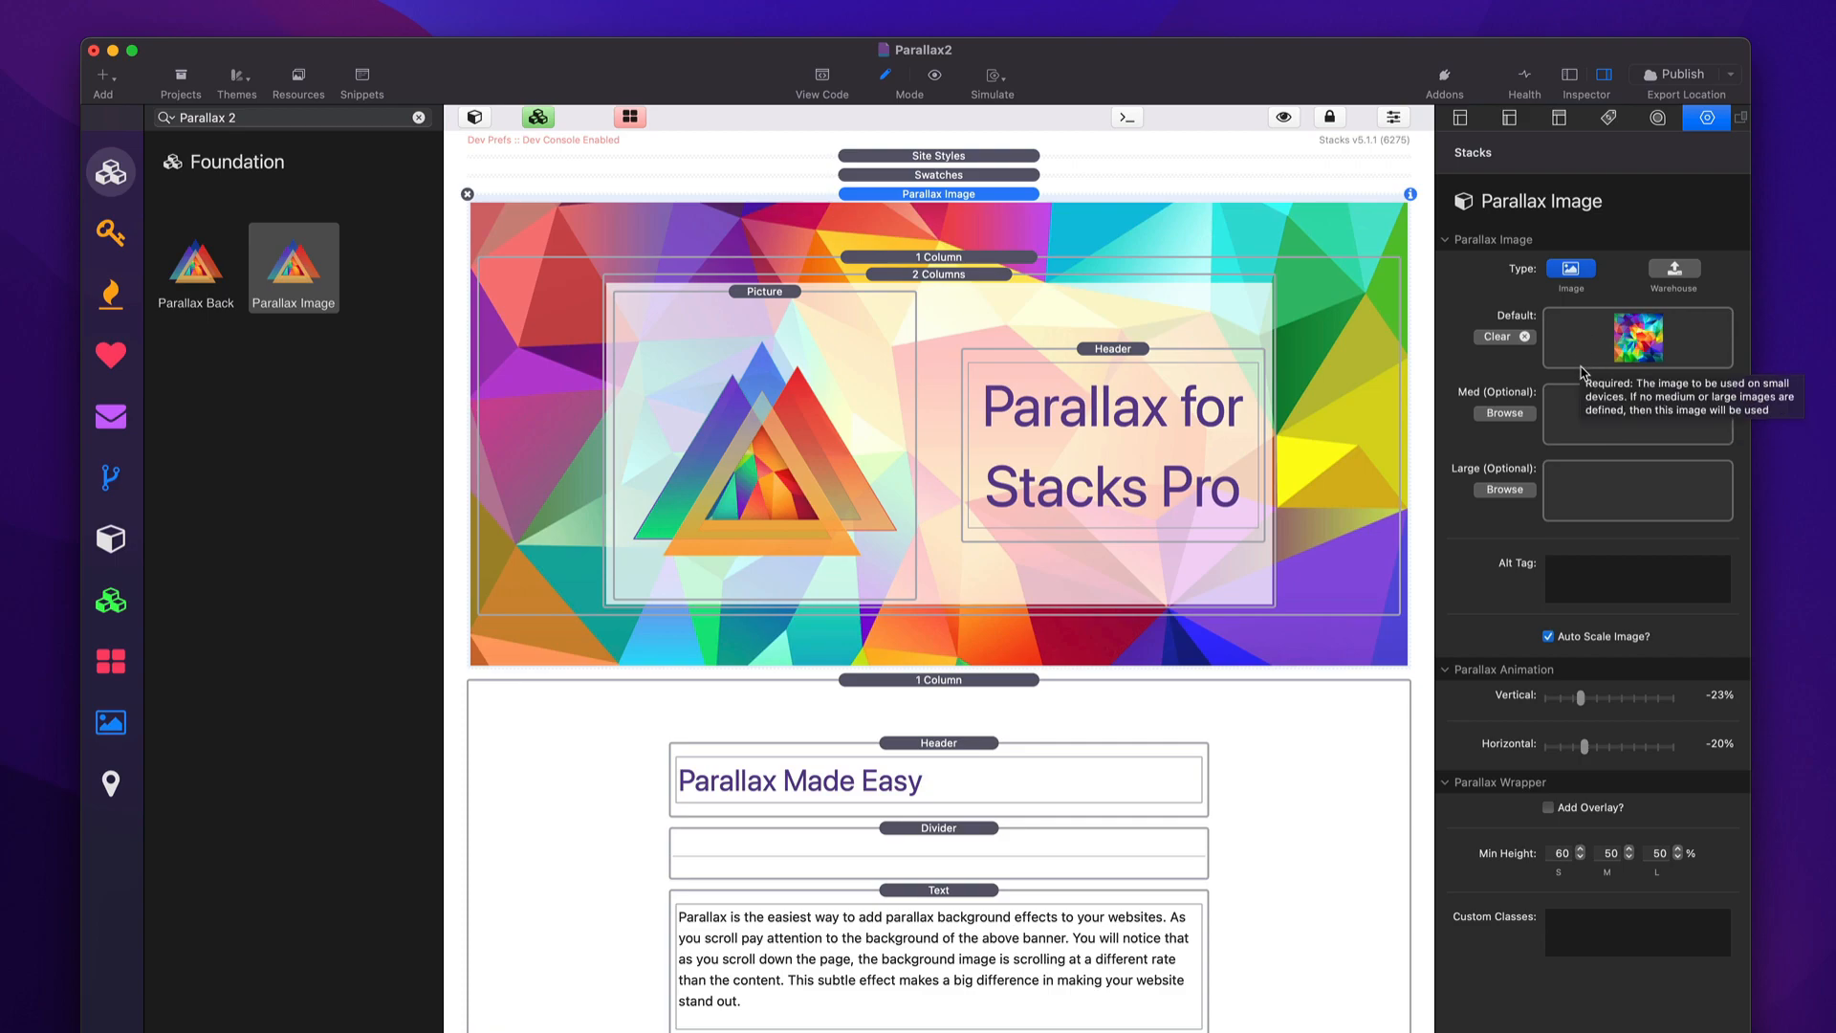
{"action": "mouse_move", "coordinate": [1578, 489]}
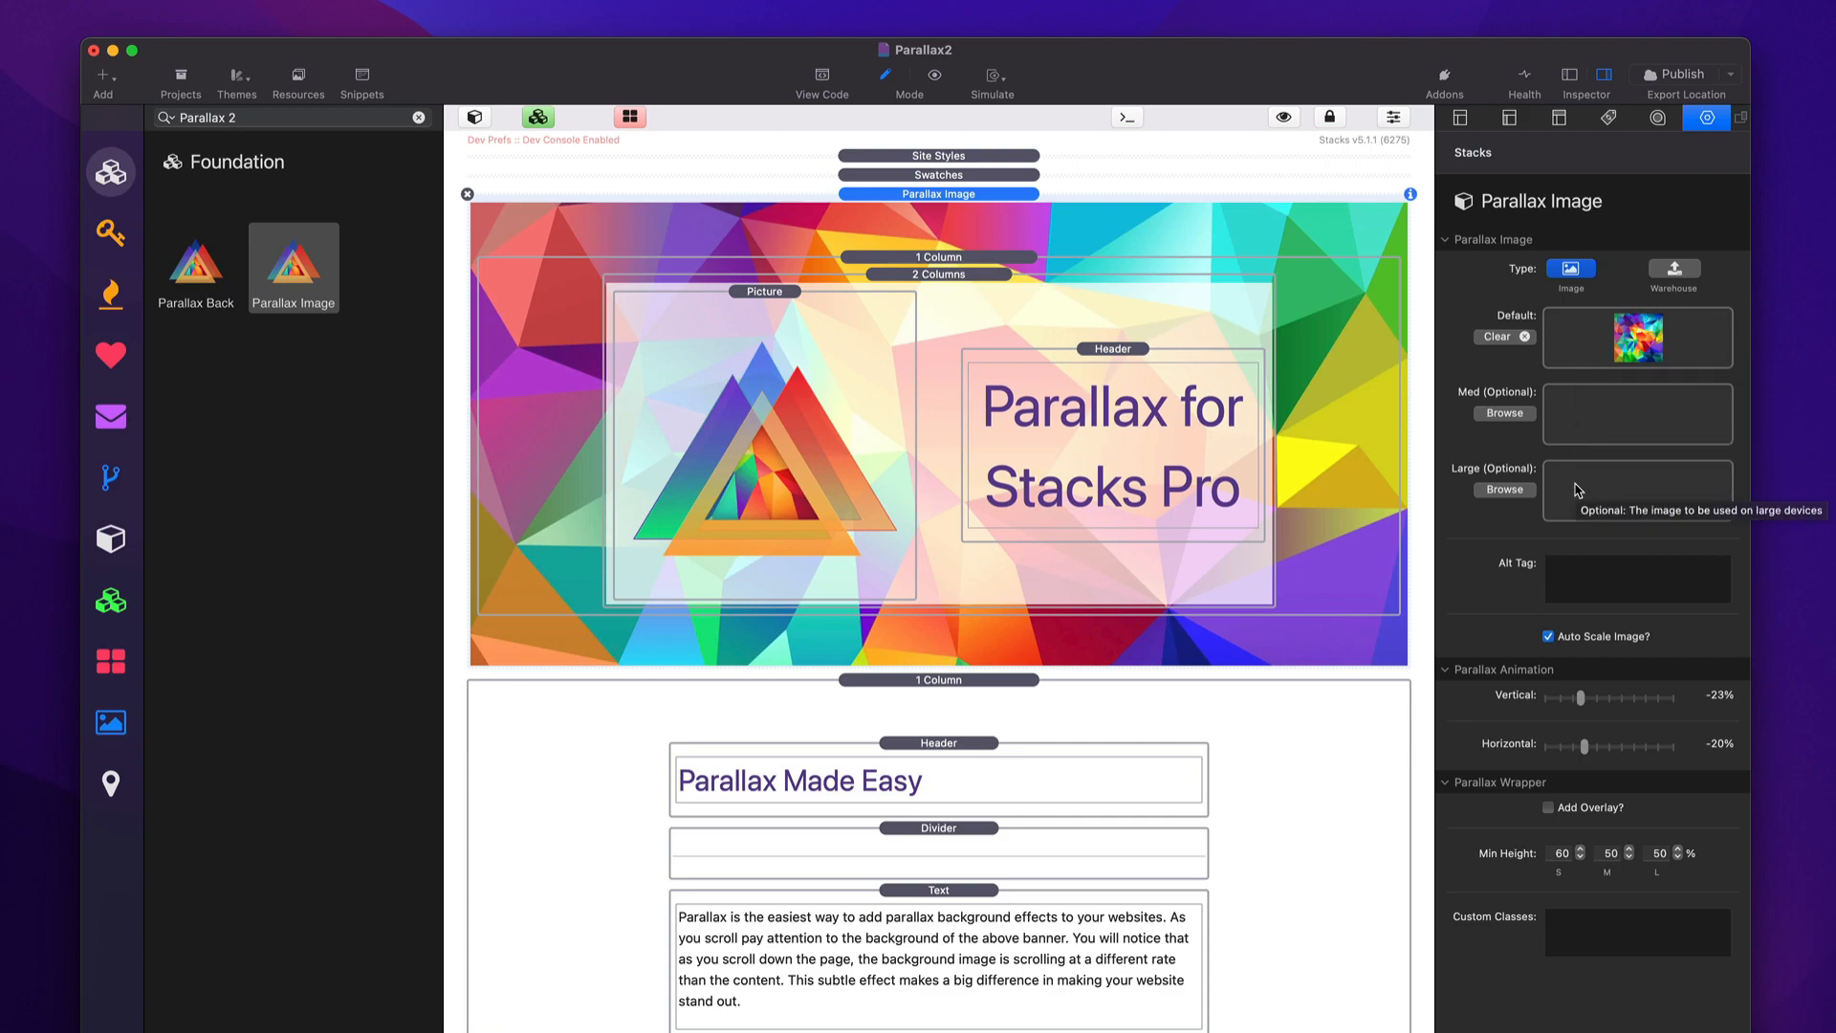
{"action": "mouse_move", "coordinate": [1595, 430]}
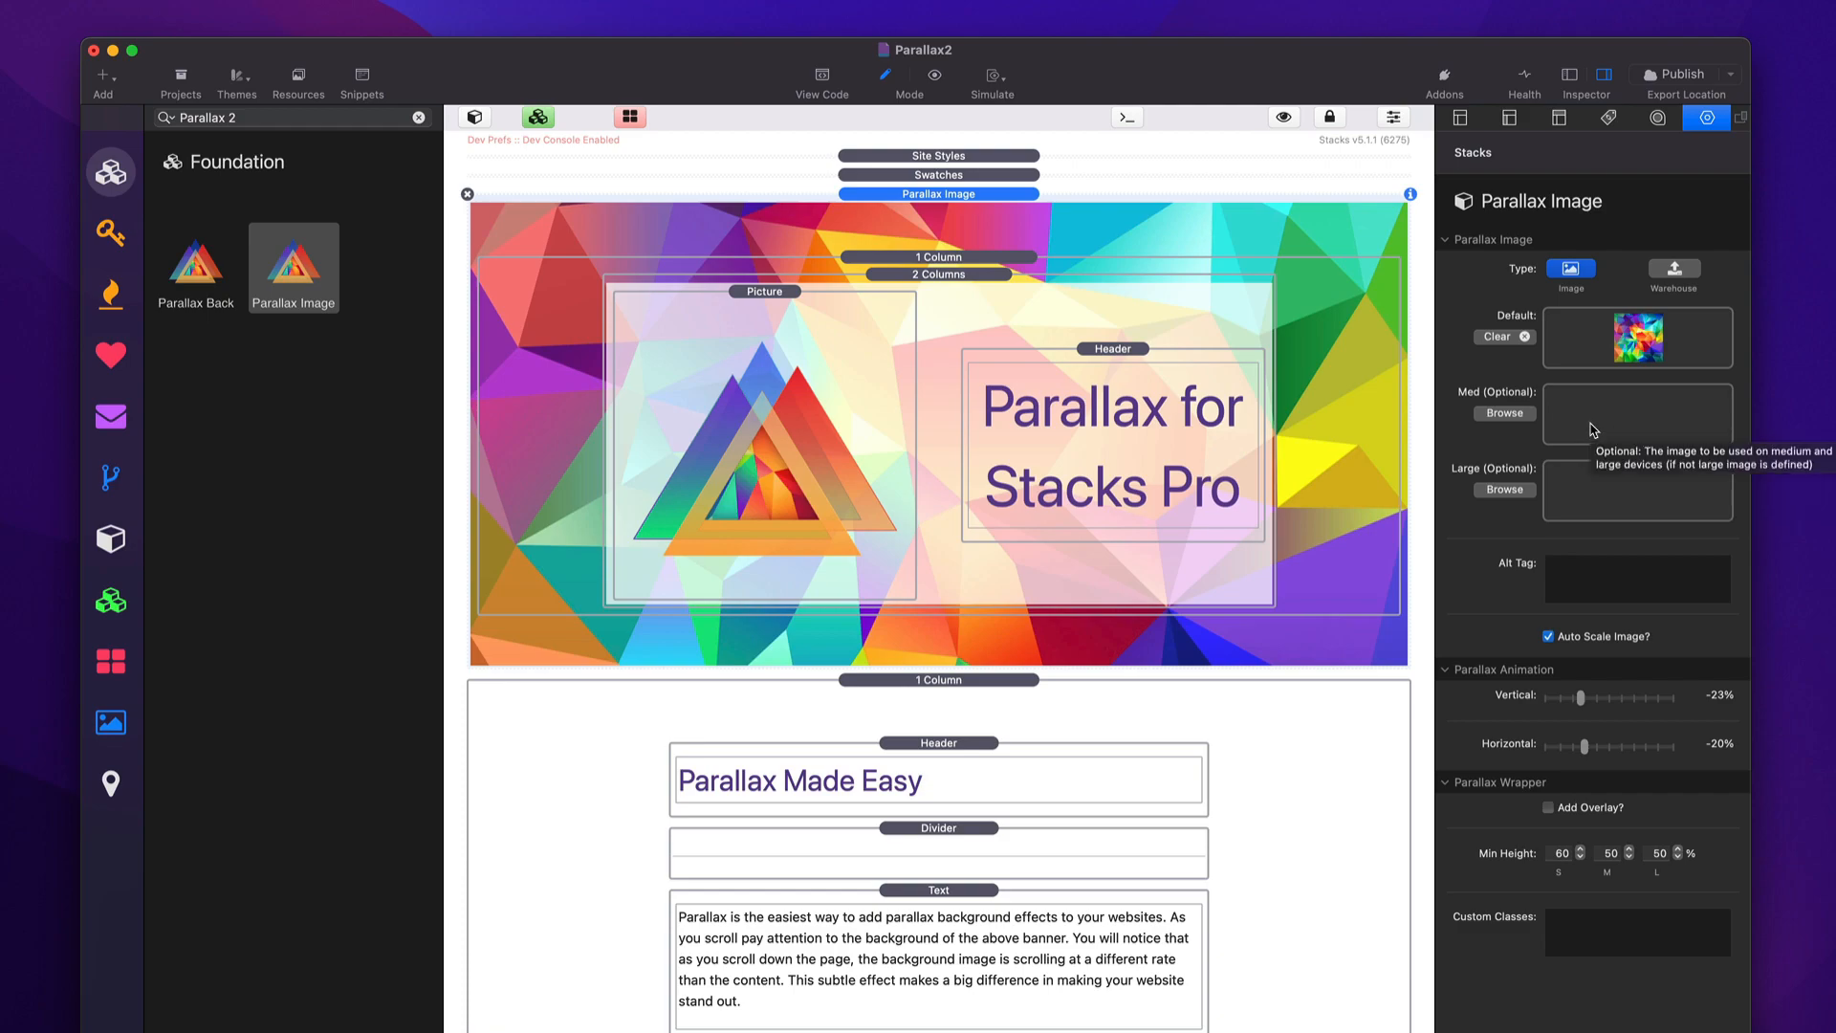
{"action": "mouse_move", "coordinate": [1590, 332]}
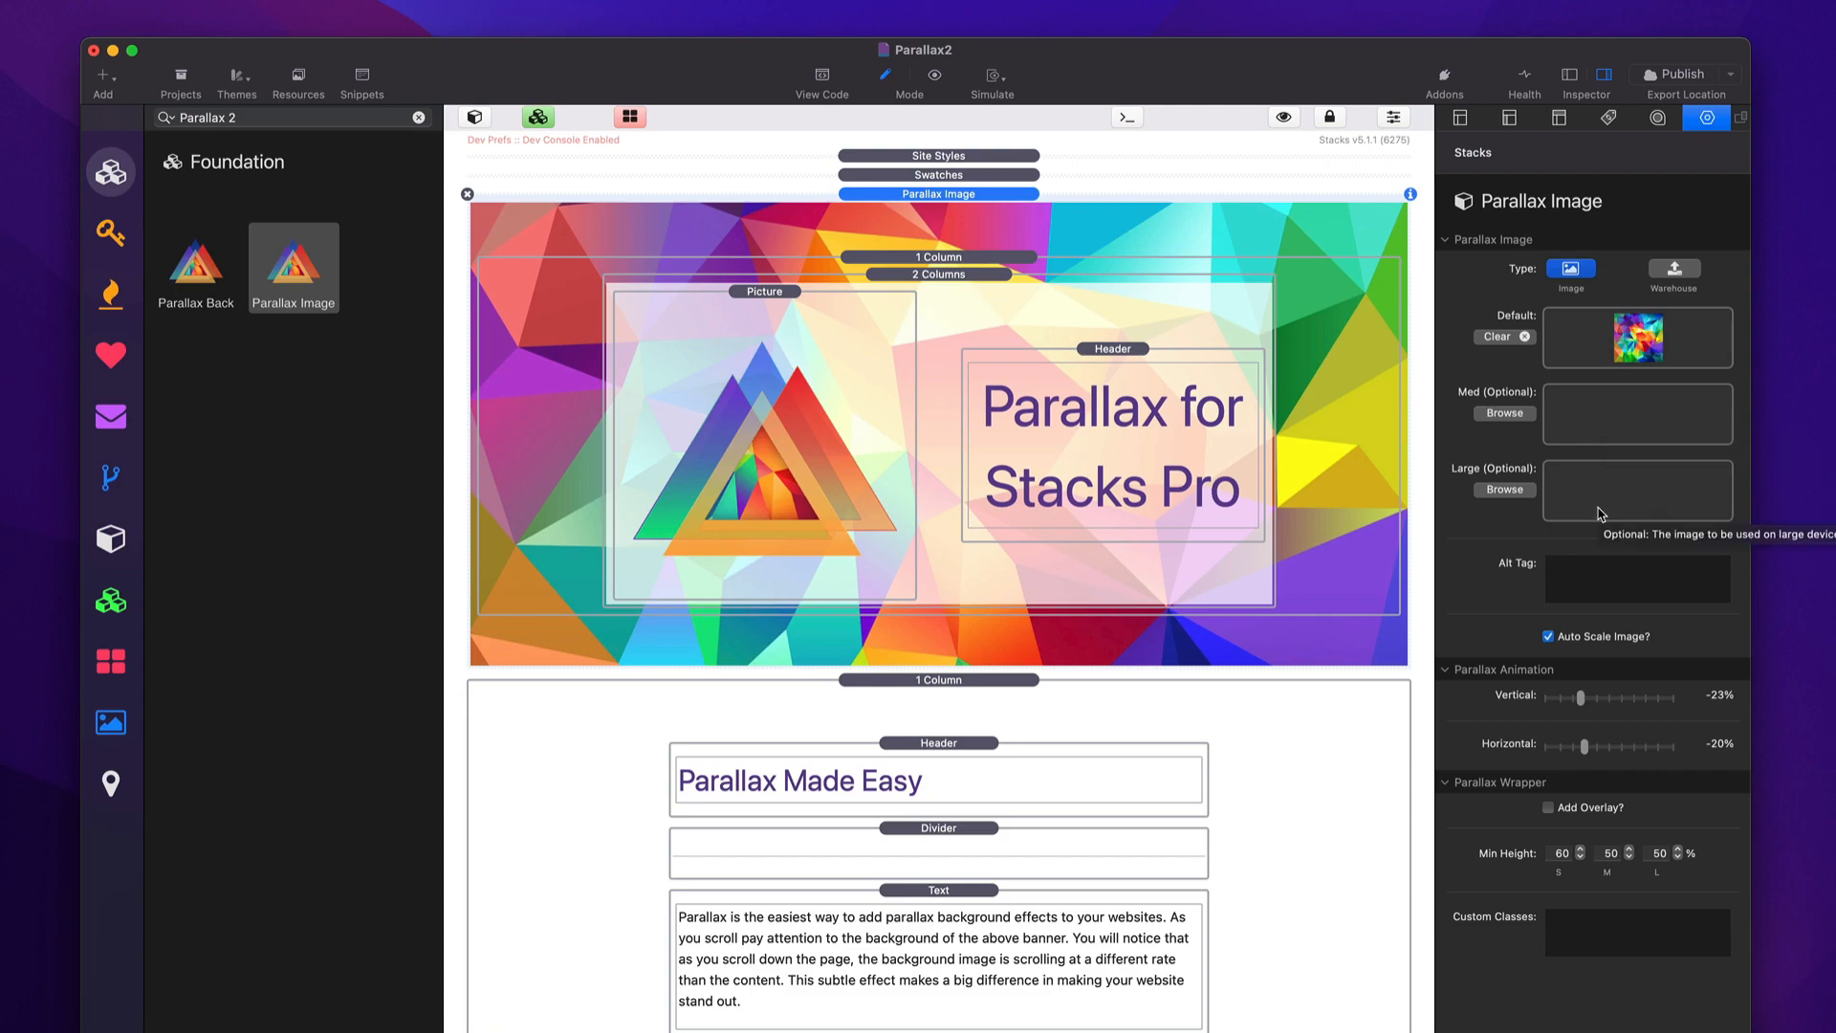
{"action": "left_click", "coordinate": [1681, 273]}
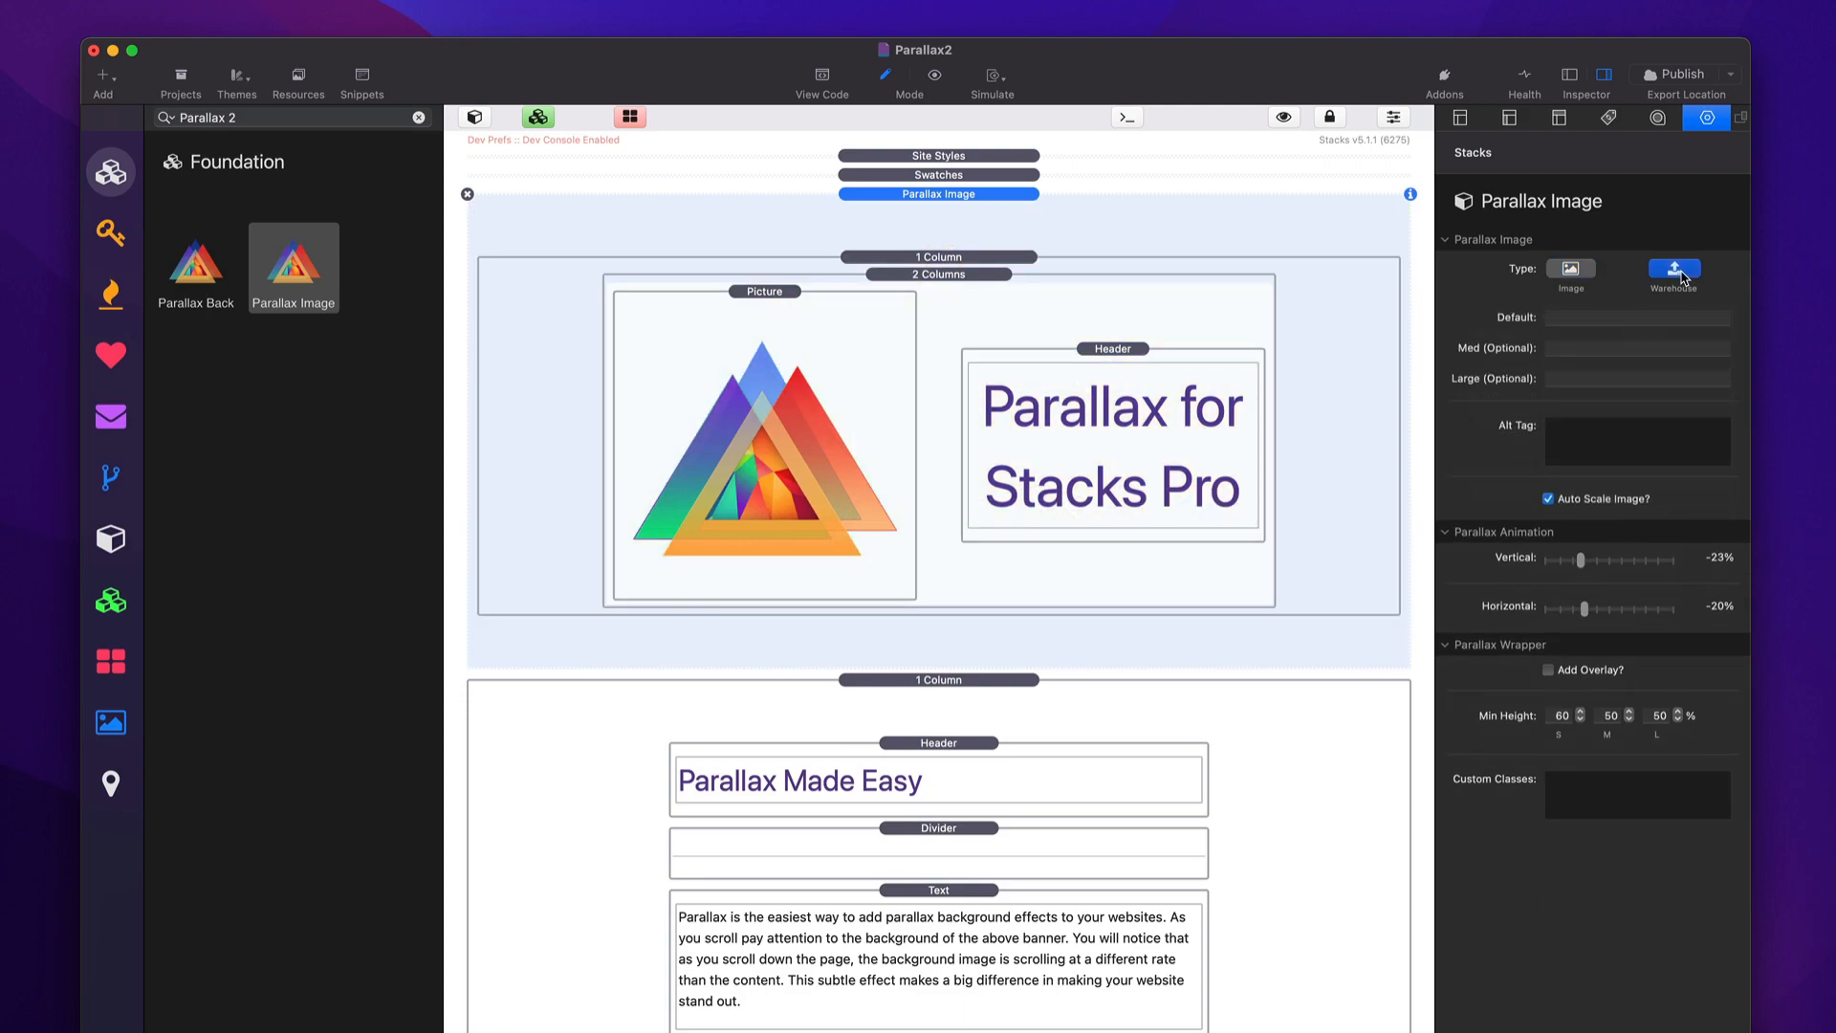
{"action": "left_click", "coordinate": [1569, 269]}
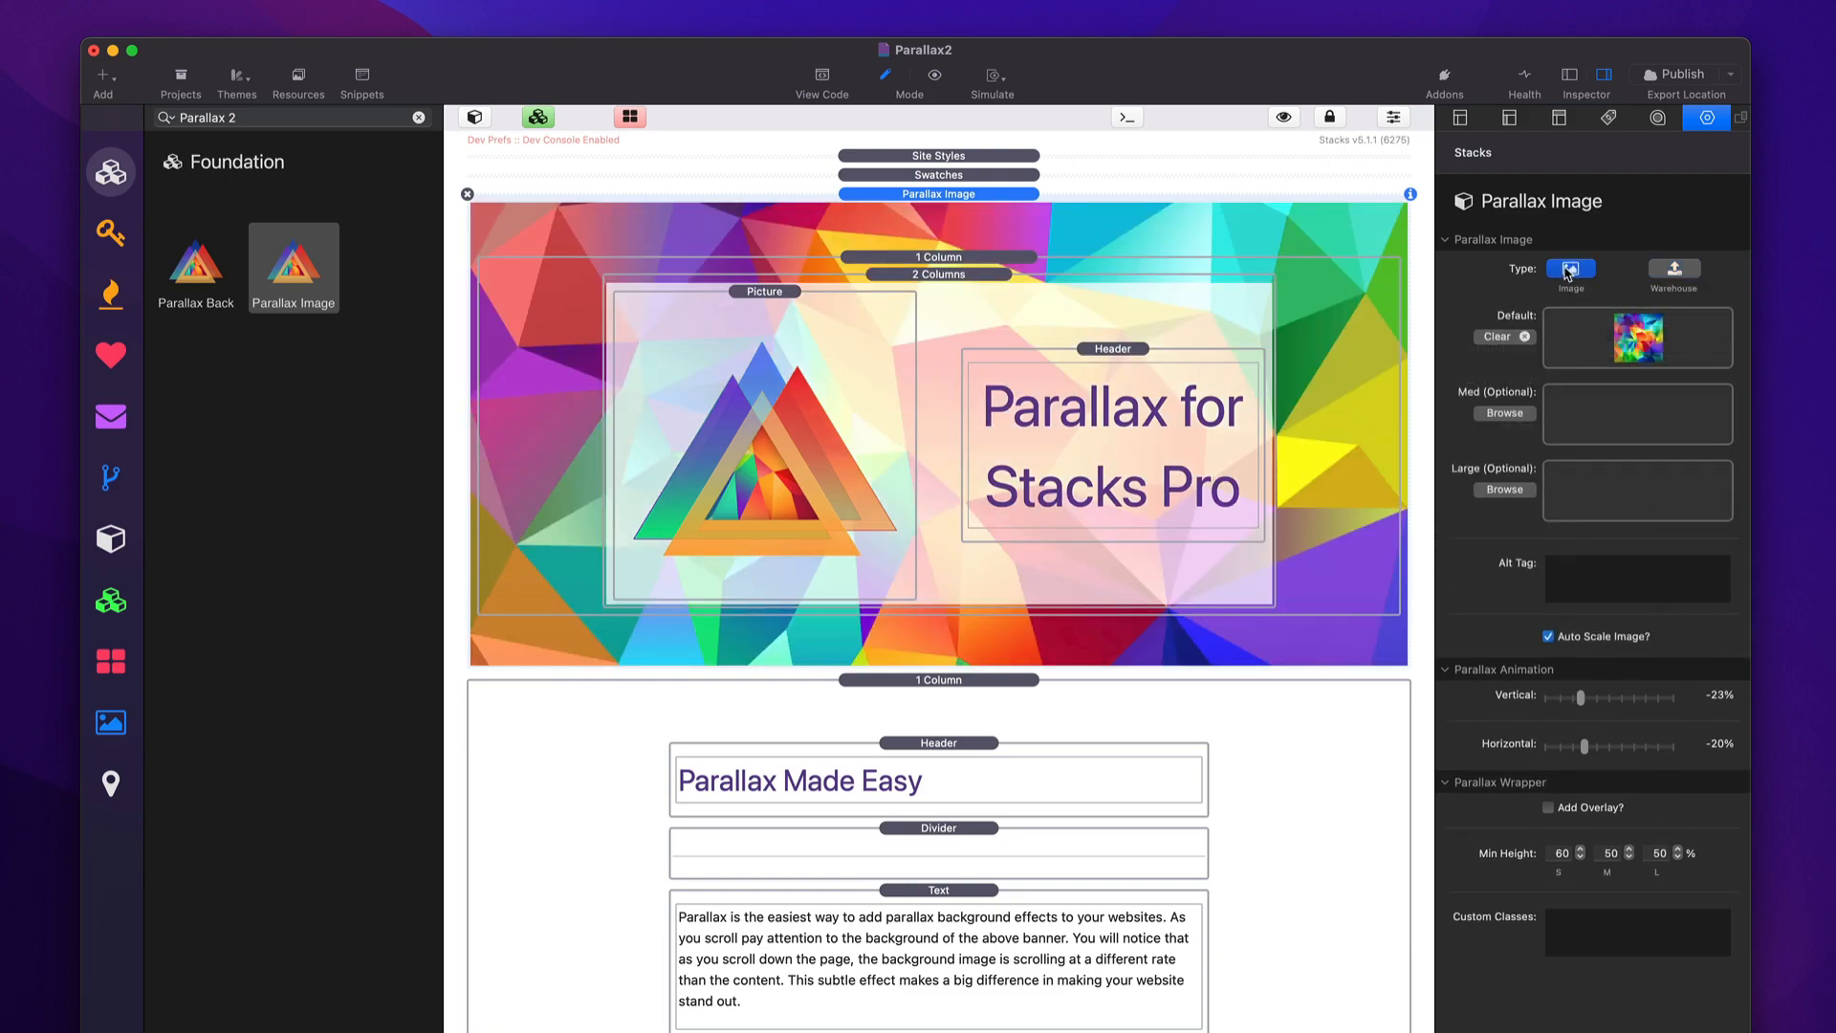
Set both the vertical and horizontal parallax animation of the top banner image to 0%.
{"action": "left_click", "coordinate": [1548, 639]}
{"action": "left_click", "coordinate": [1612, 701]}
{"action": "left_click", "coordinate": [1719, 694]}
{"action": "type", "text": "0"}
{"action": "key", "text": "Return"}
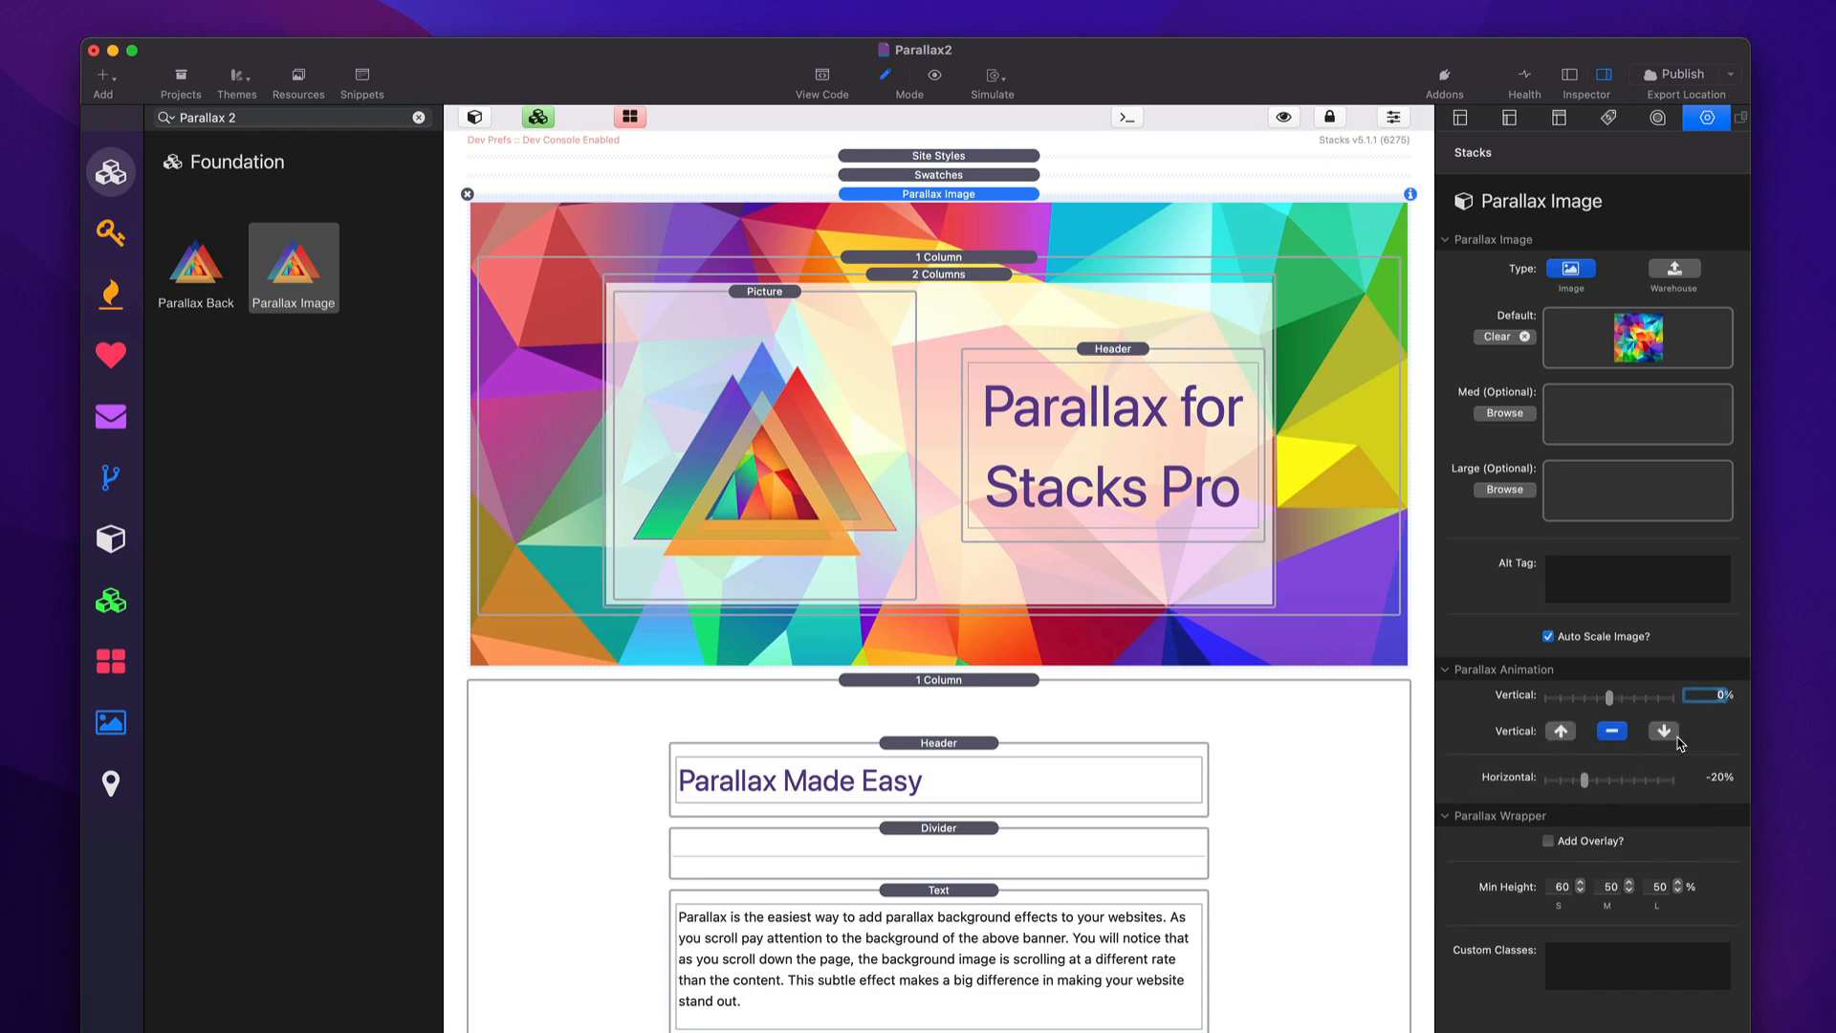
{"action": "left_click", "coordinate": [1716, 776]}
{"action": "type", "text": "0"}
{"action": "key", "text": "Return"}
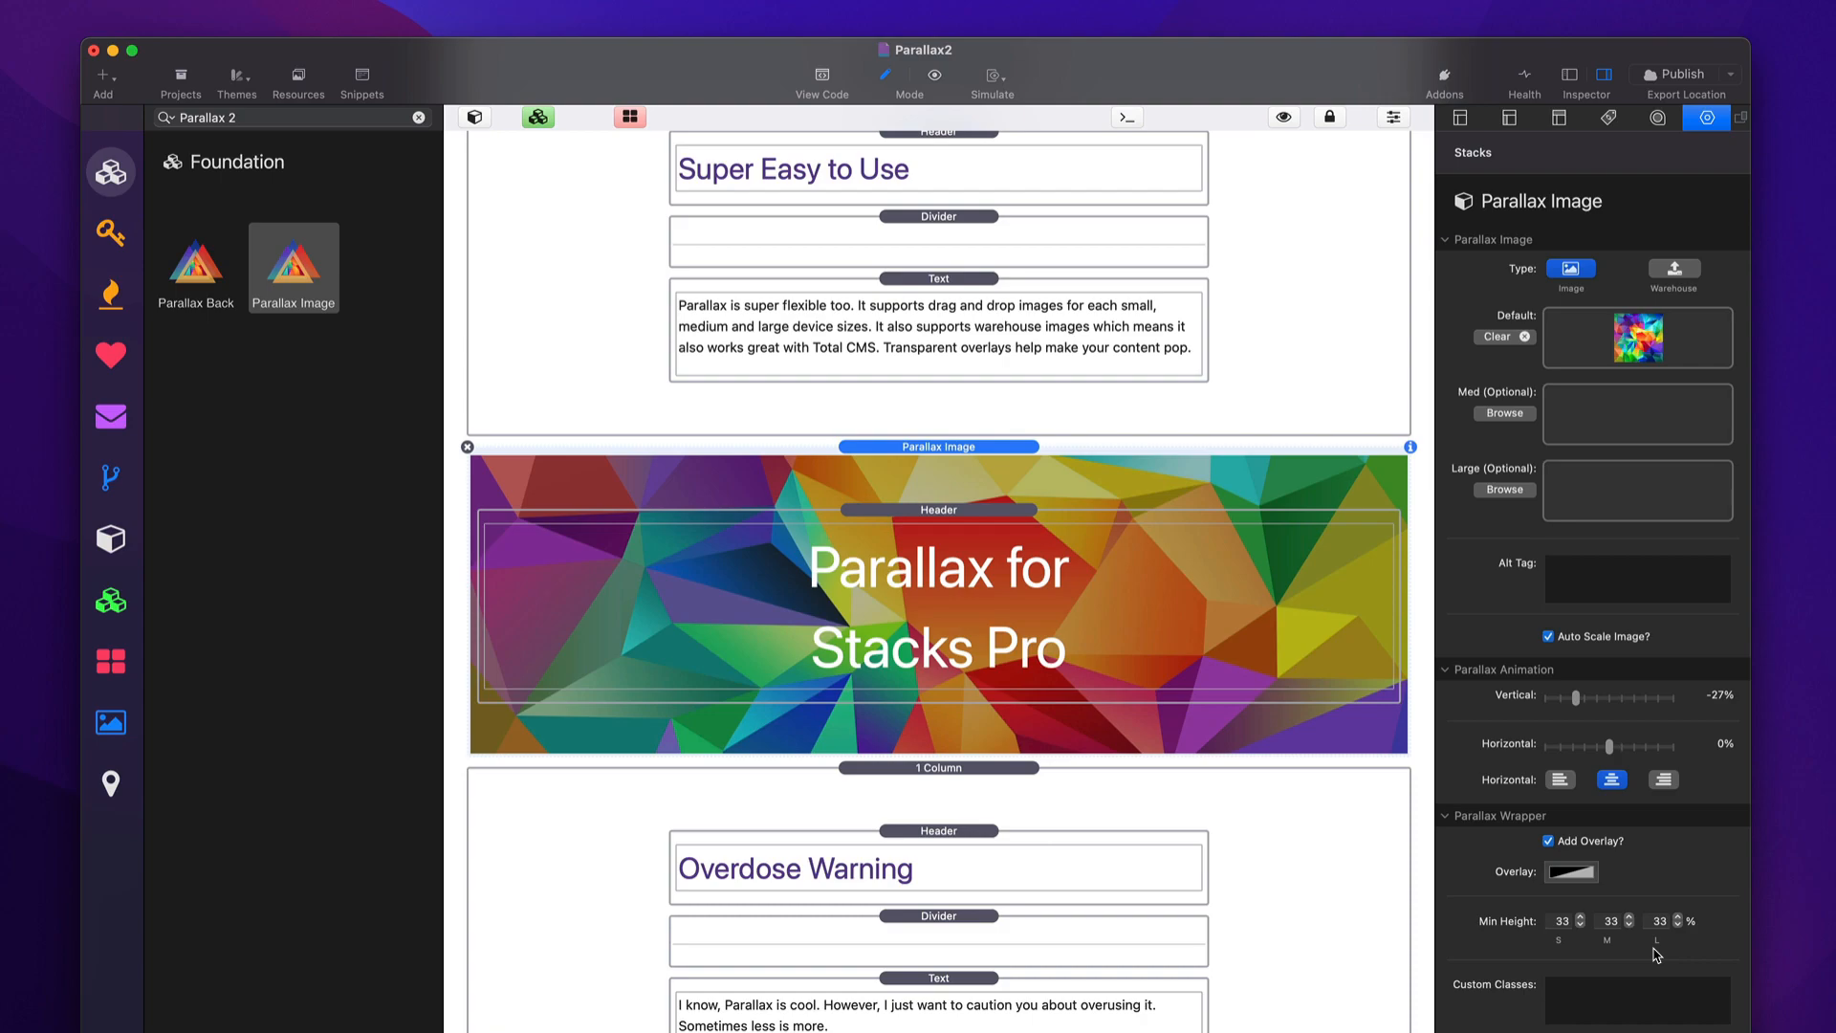
Preview the page and set the top banner's minimum height for large devices to 80%.
{"action": "left_click", "coordinate": [1579, 1011]}
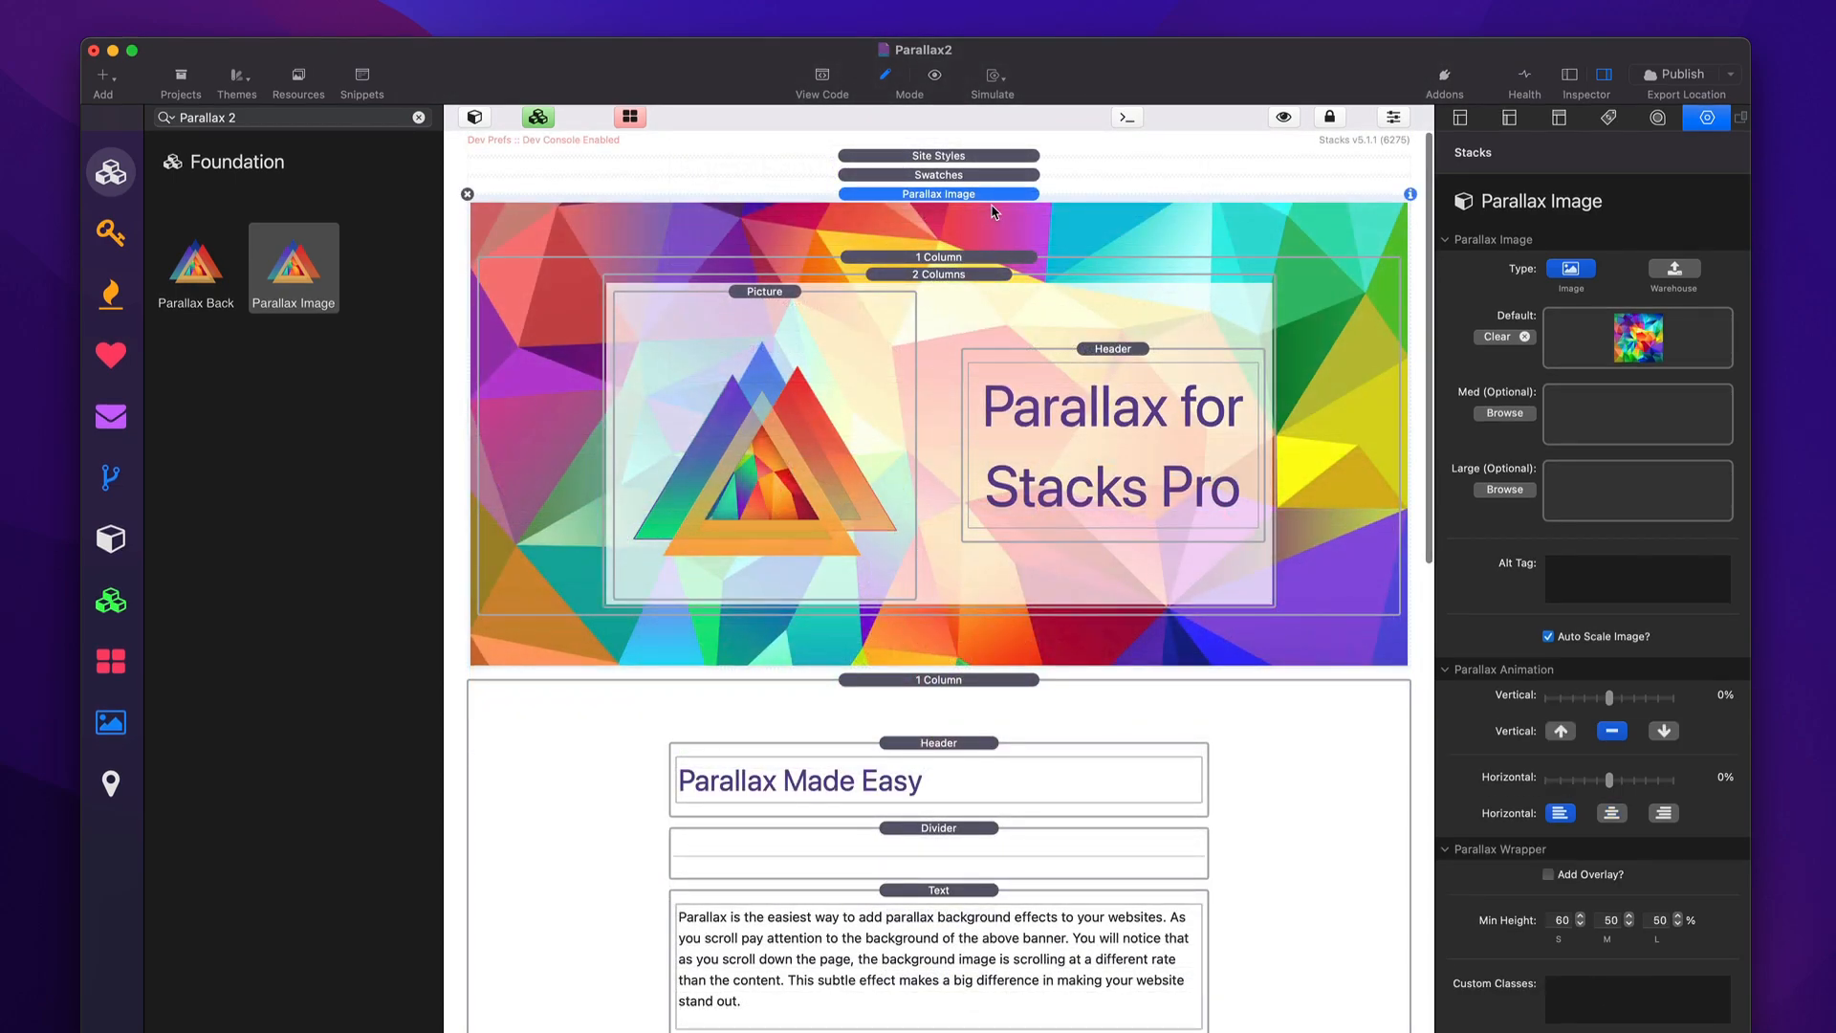
{"action": "key", "text": "super+r"}
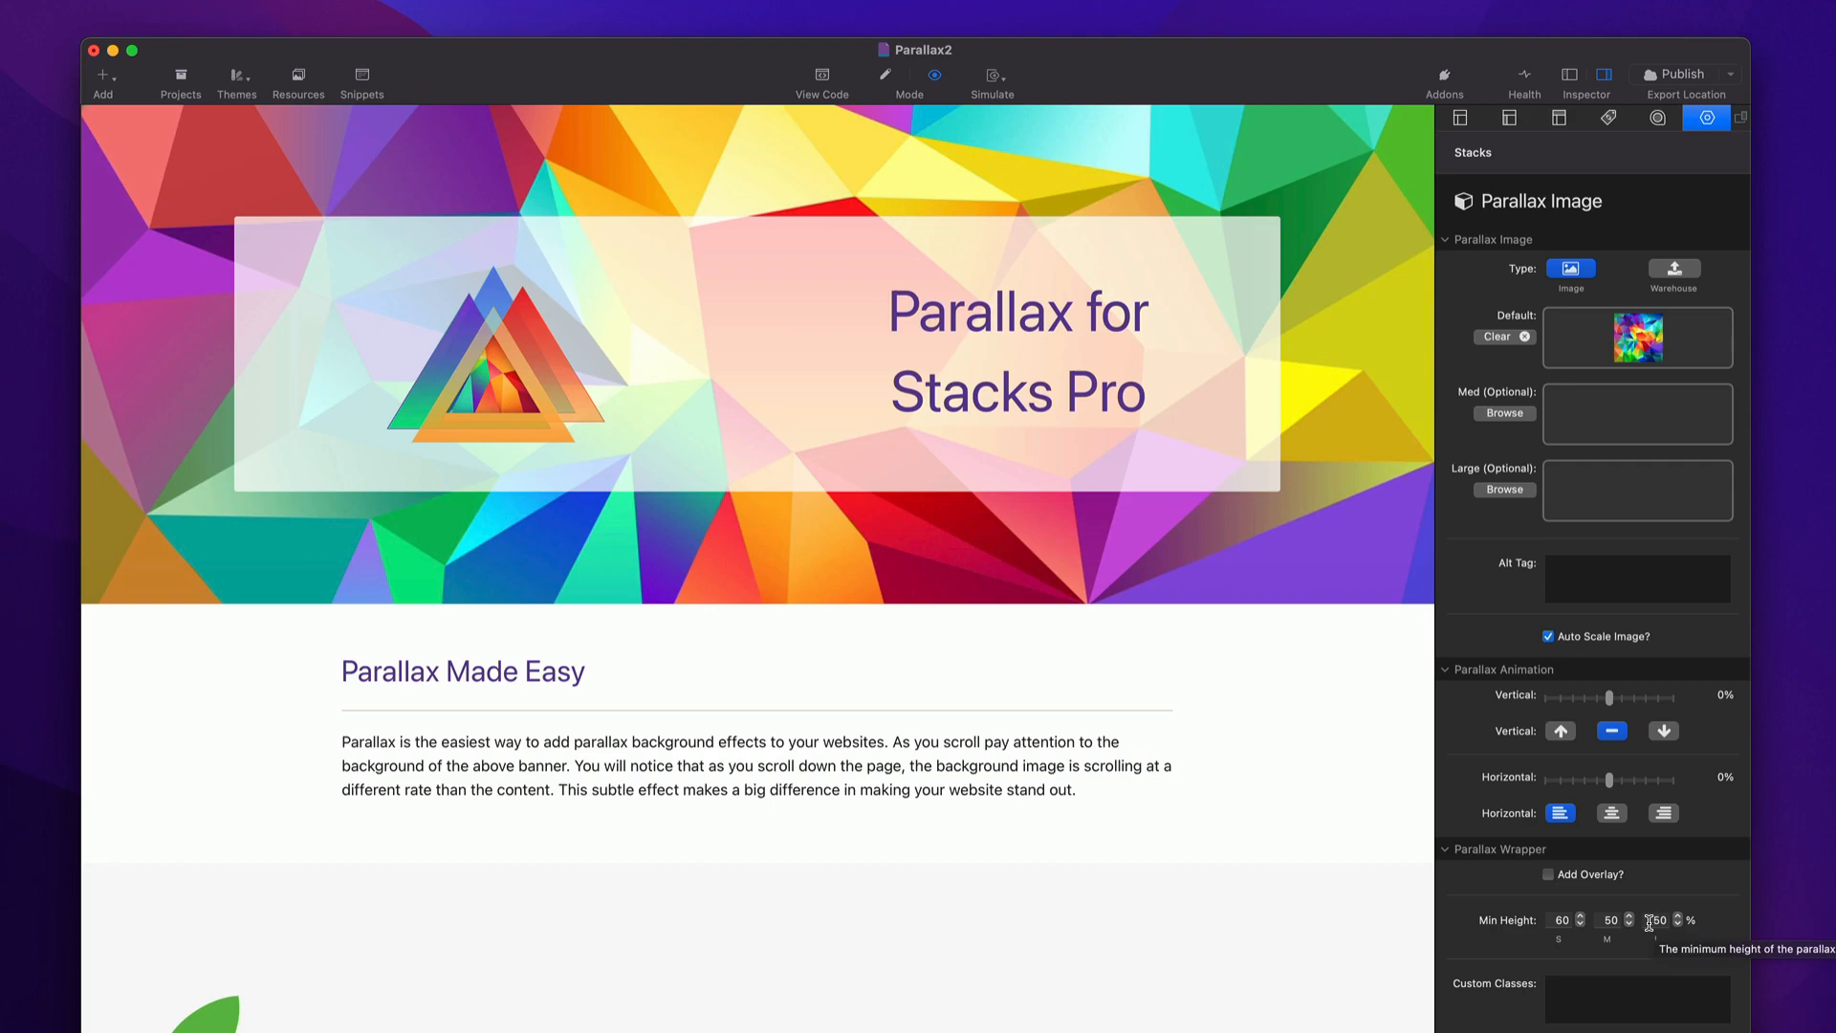
{"action": "left_click", "coordinate": [1651, 921]}
{"action": "type", "text": "80"}
{"action": "key", "text": "Return"}
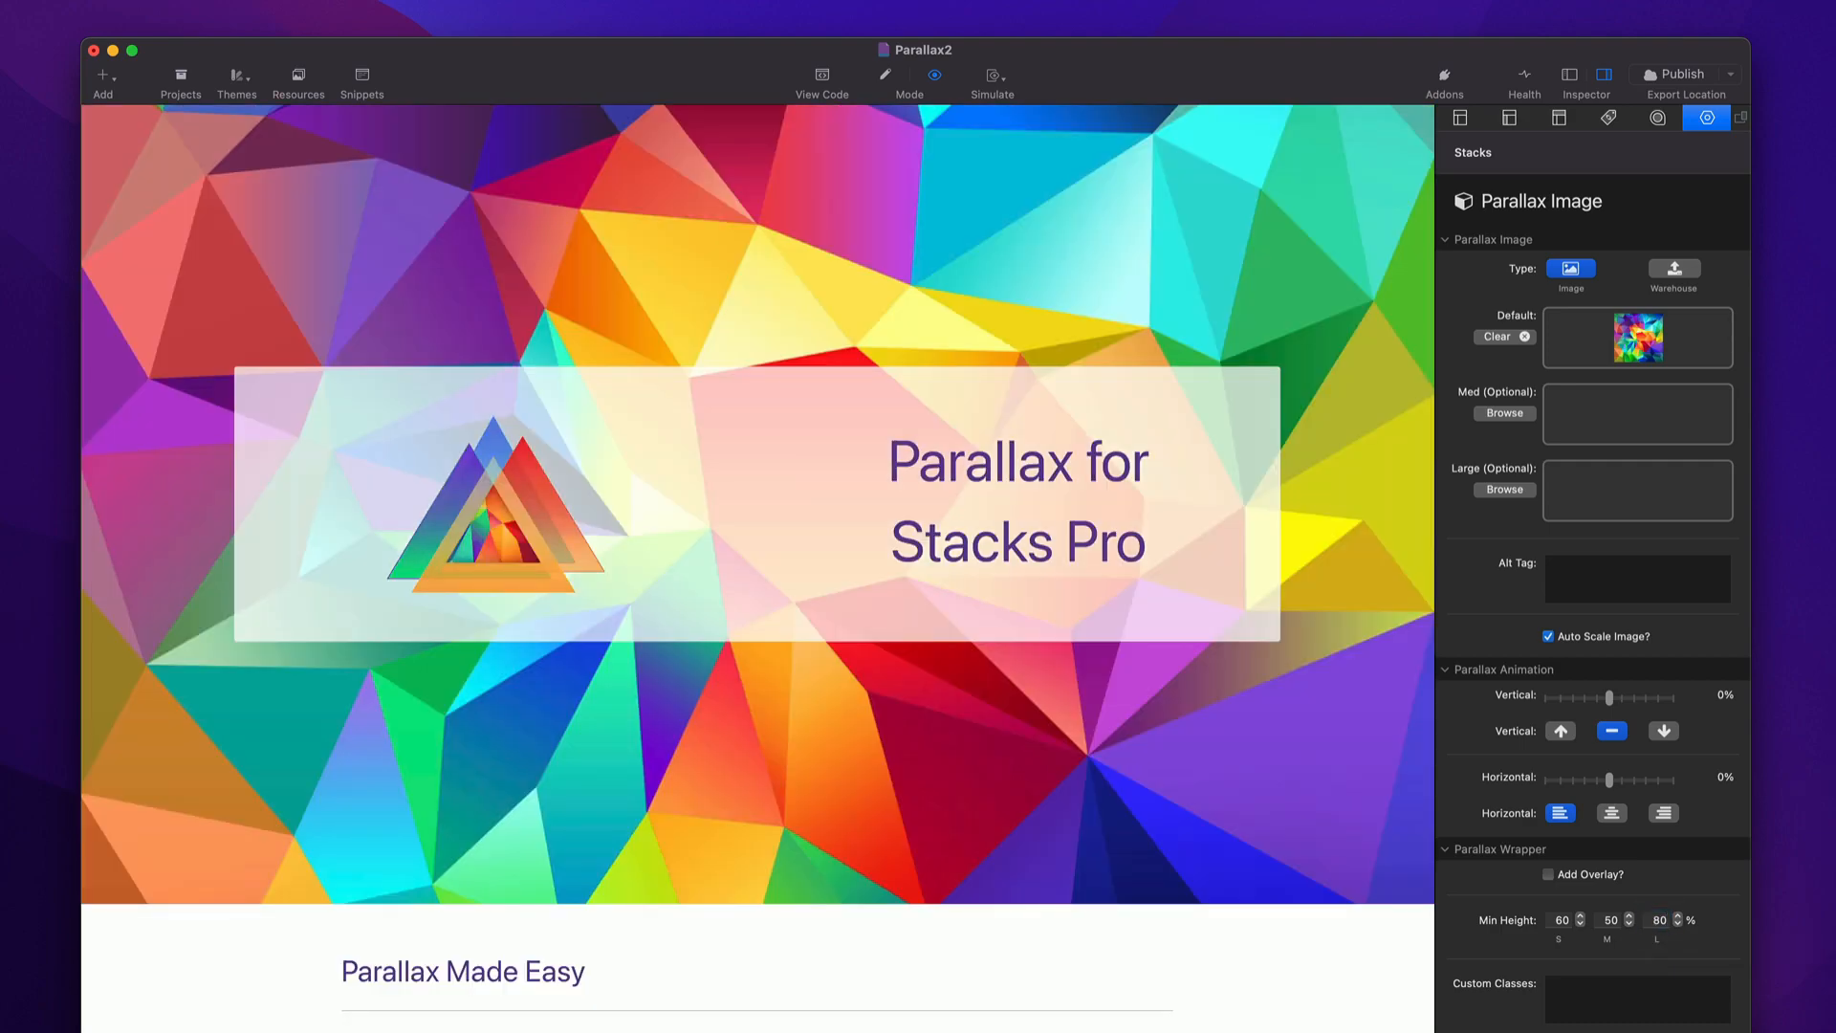
{"action": "scroll", "coordinate": [1145, 778], "scroll_direction": "down", "scroll_amount": 5}
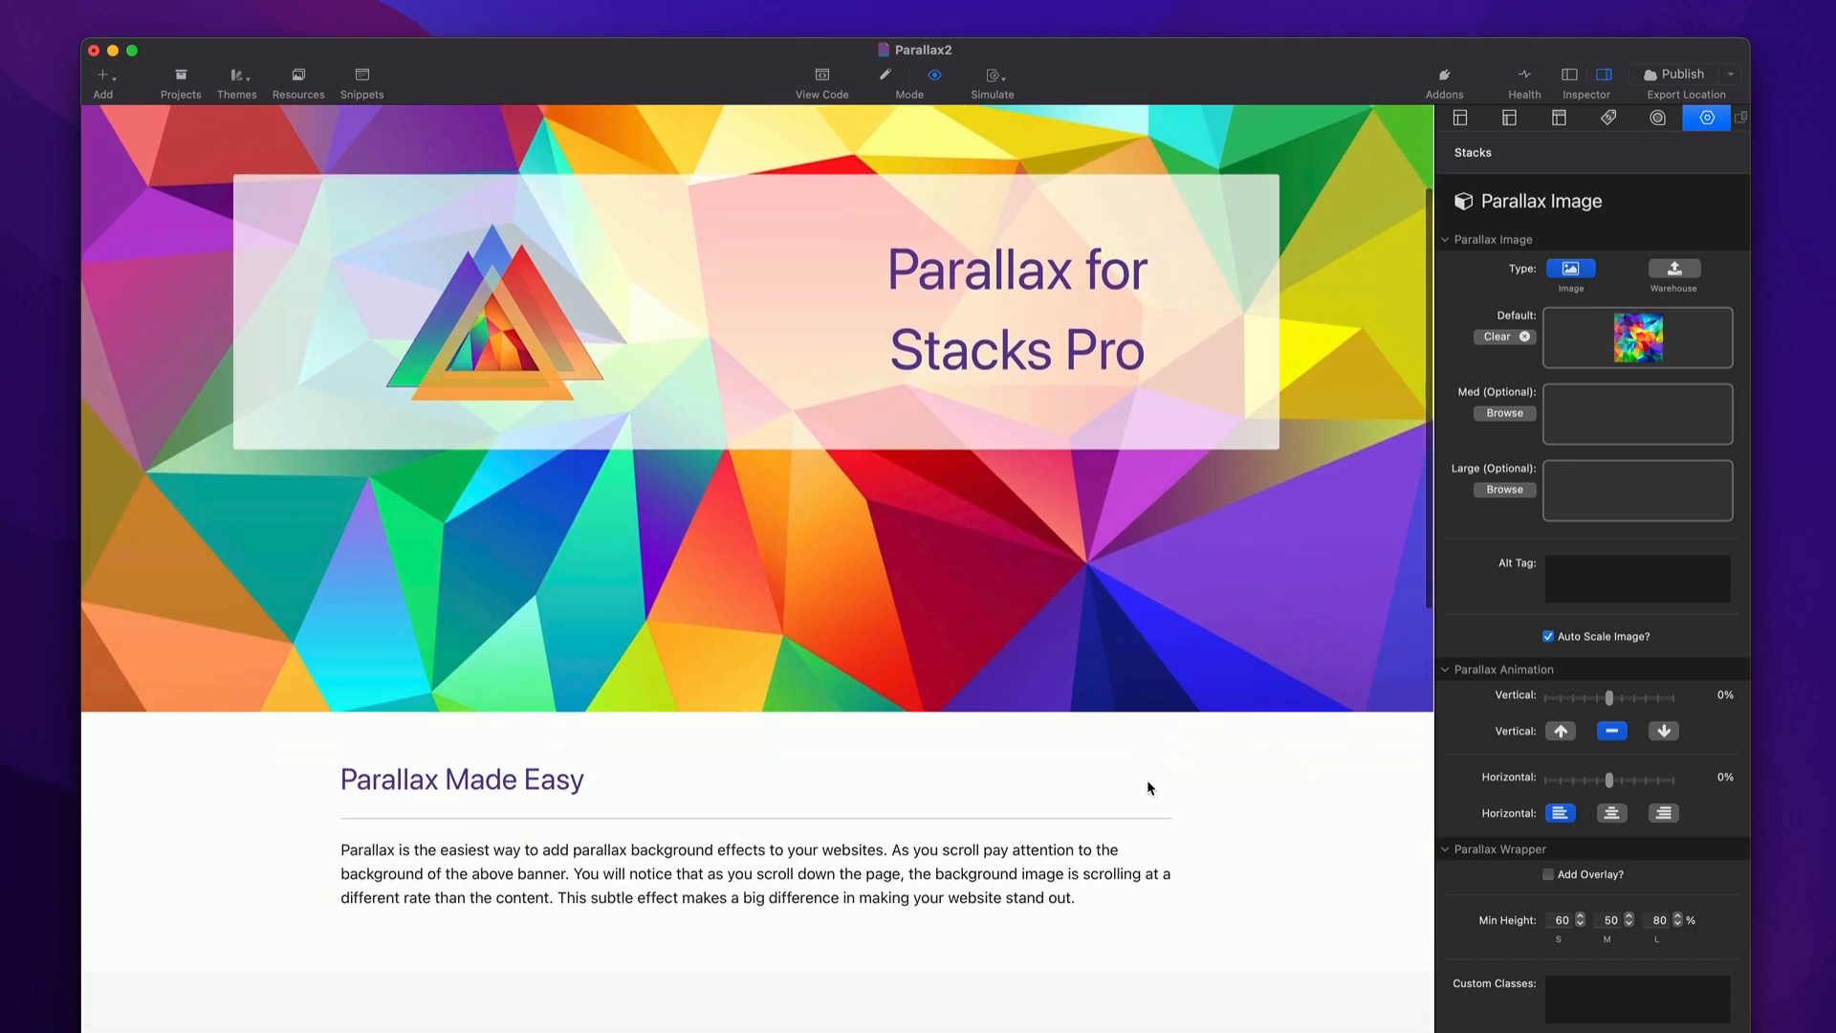
{"action": "scroll", "coordinate": [1145, 778], "scroll_direction": "up", "scroll_amount": 5}
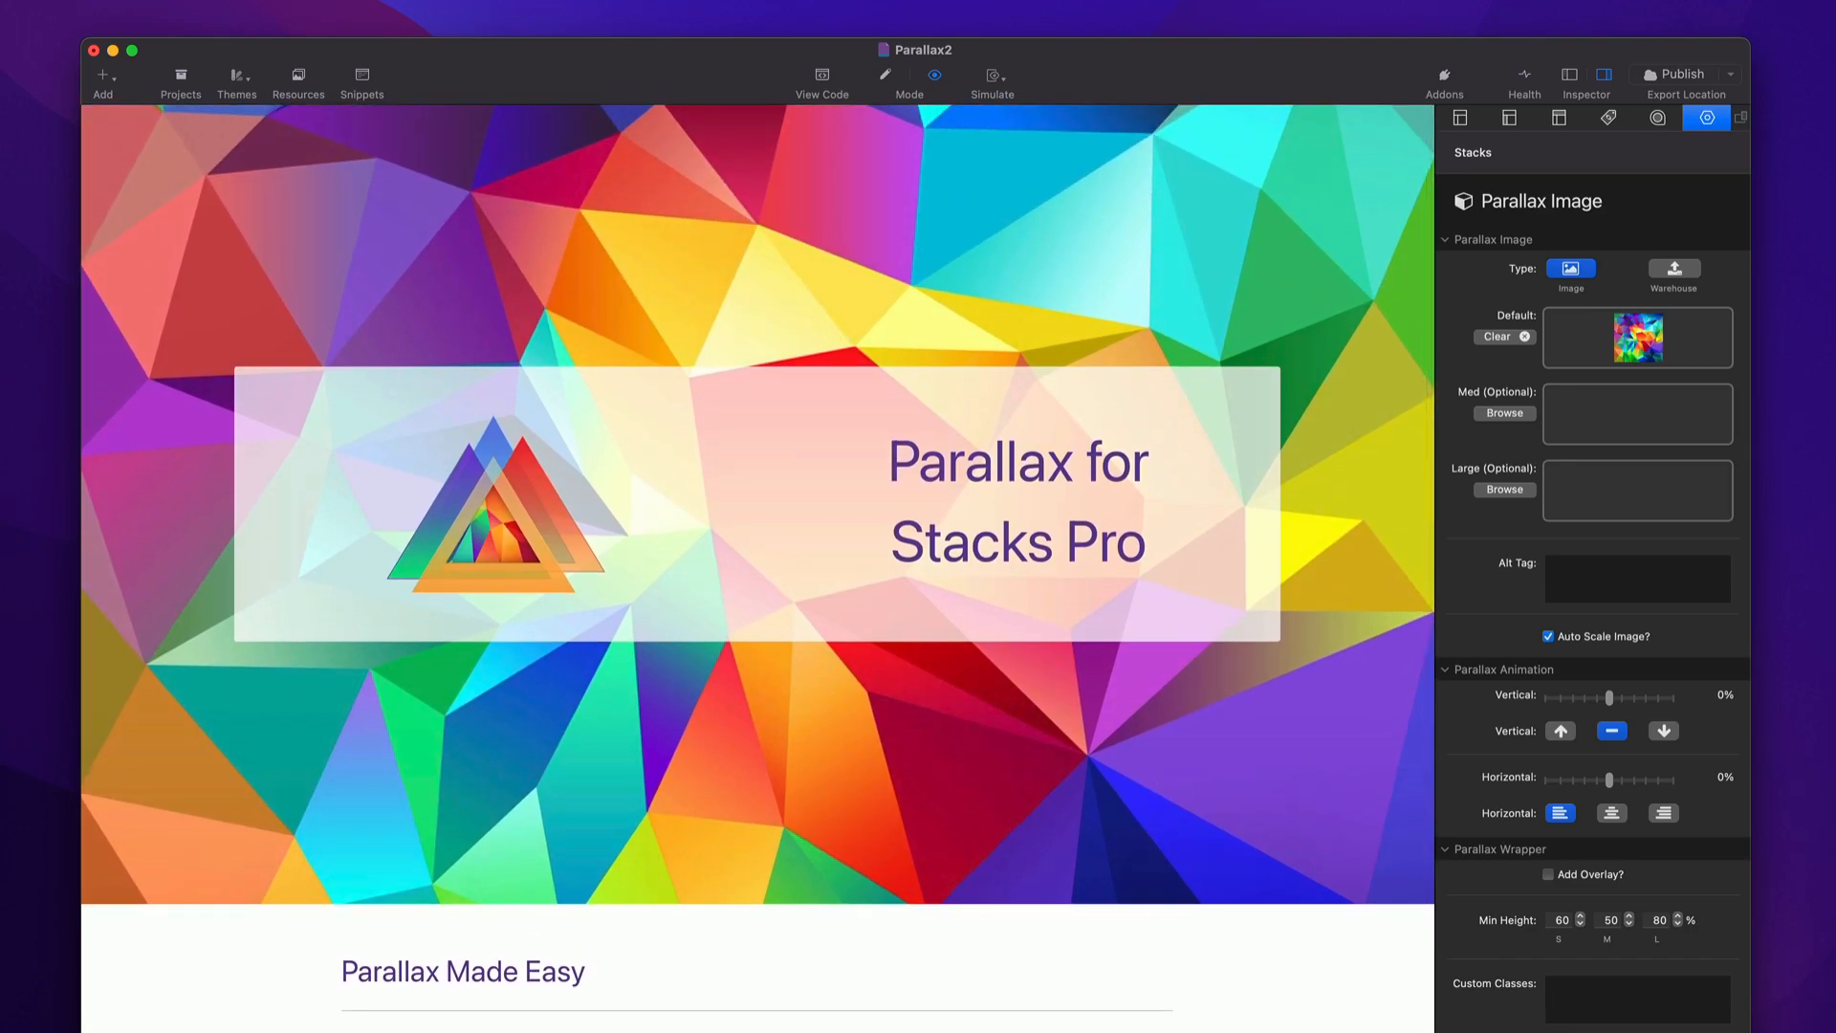
{"action": "scroll", "coordinate": [1282, 864], "scroll_direction": "down", "scroll_amount": 3}
{"action": "scroll", "coordinate": [1283, 865], "scroll_direction": "up", "scroll_amount": 3}
{"action": "scroll", "coordinate": [1254, 765], "scroll_direction": "down", "scroll_amount": 2}
{"action": "scroll", "coordinate": [1254, 765], "scroll_direction": "up", "scroll_amount": 3}
Set the banner's vertical parallax animation to -30% and check the scrolling effect in the preview.
{"action": "left_click", "coordinate": [1573, 698]}
{"action": "scroll", "coordinate": [1295, 755], "scroll_direction": "down", "scroll_amount": 5}
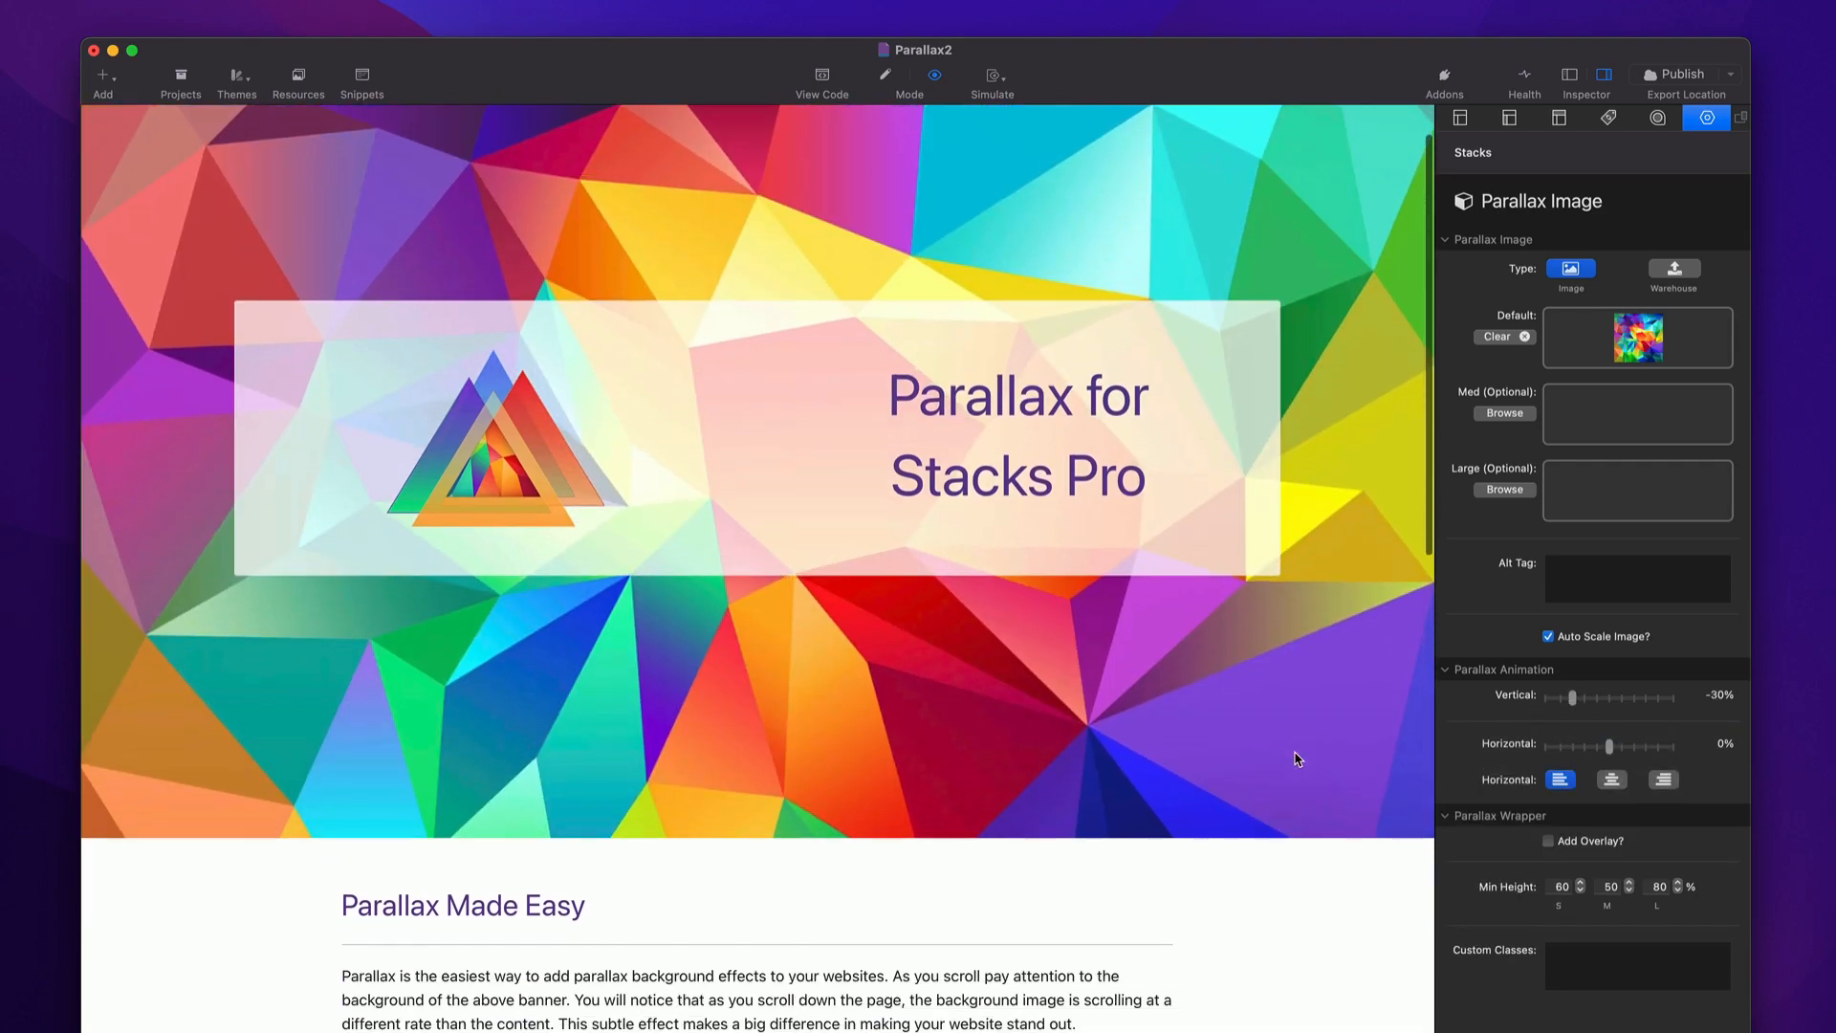
{"action": "scroll", "coordinate": [1296, 755], "scroll_direction": "up", "scroll_amount": 3}
{"action": "scroll", "coordinate": [1295, 758], "scroll_direction": "down", "scroll_amount": 4}
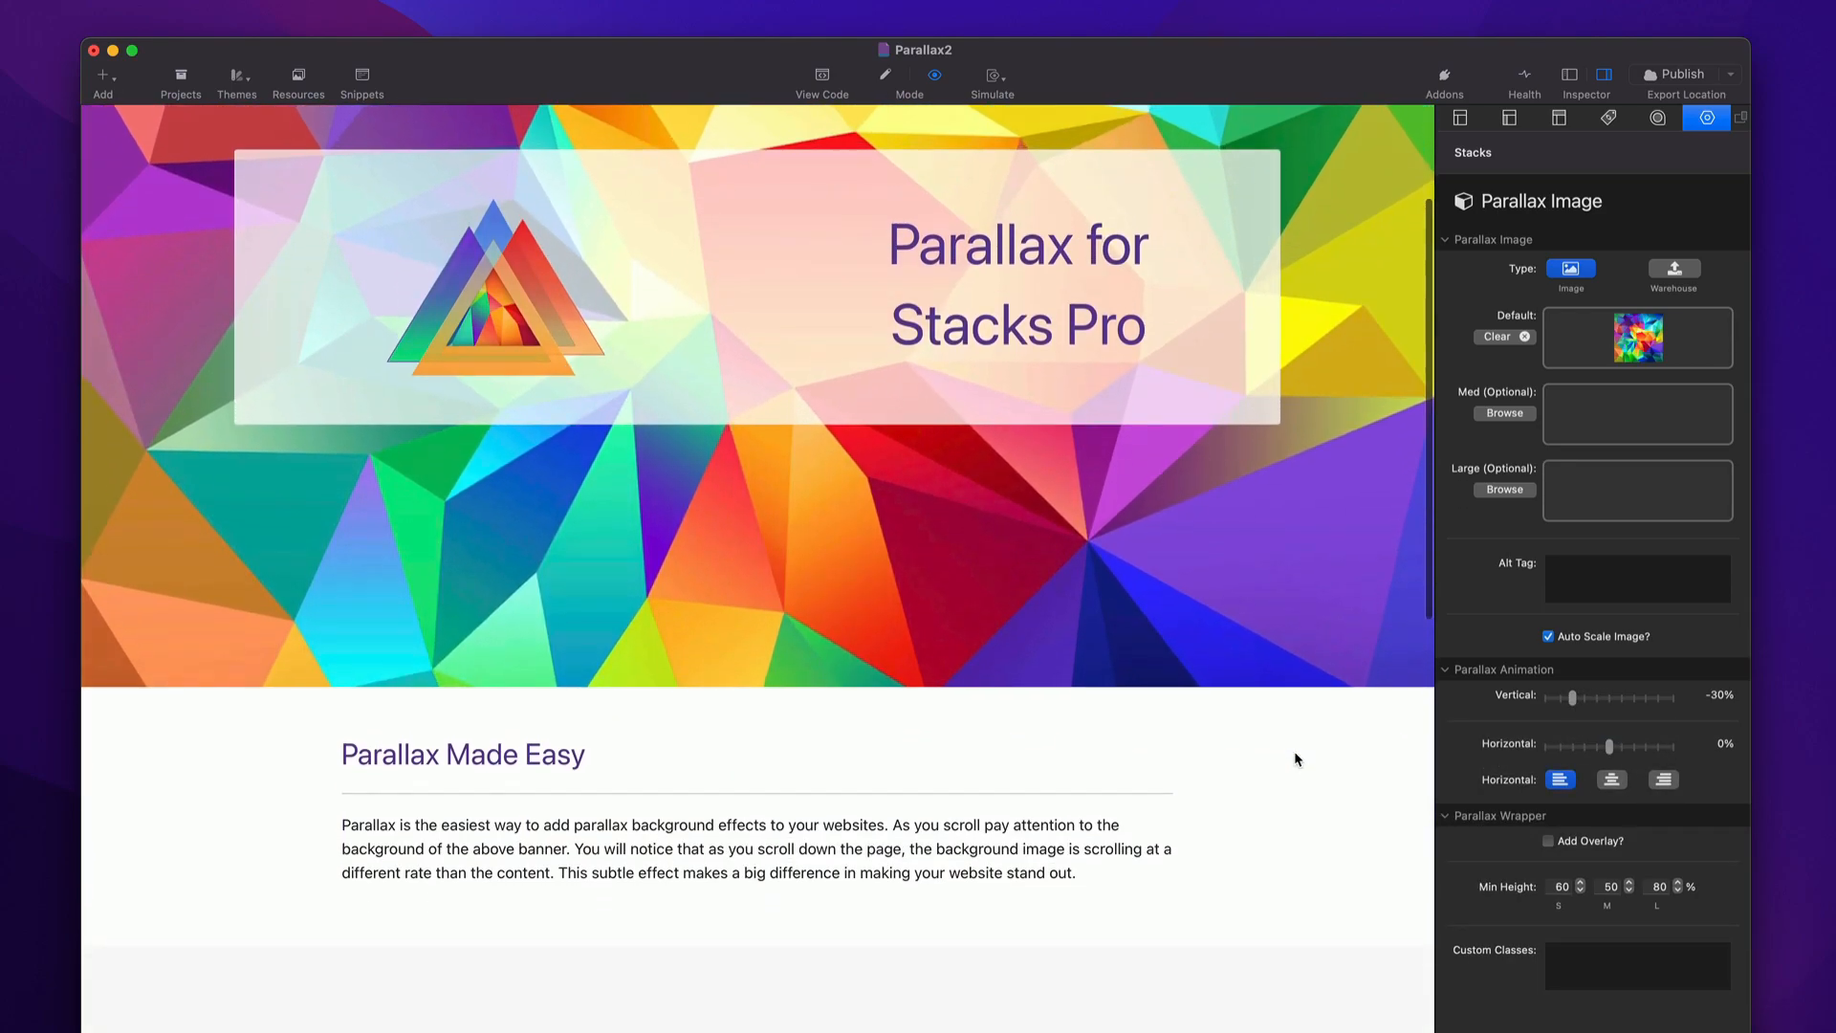
{"action": "scroll", "coordinate": [1295, 758], "scroll_direction": "up", "scroll_amount": 6}
{"action": "scroll", "coordinate": [1296, 758], "scroll_direction": "down", "scroll_amount": 4}
{"action": "scroll", "coordinate": [1293, 758], "scroll_direction": "up", "scroll_amount": 4}
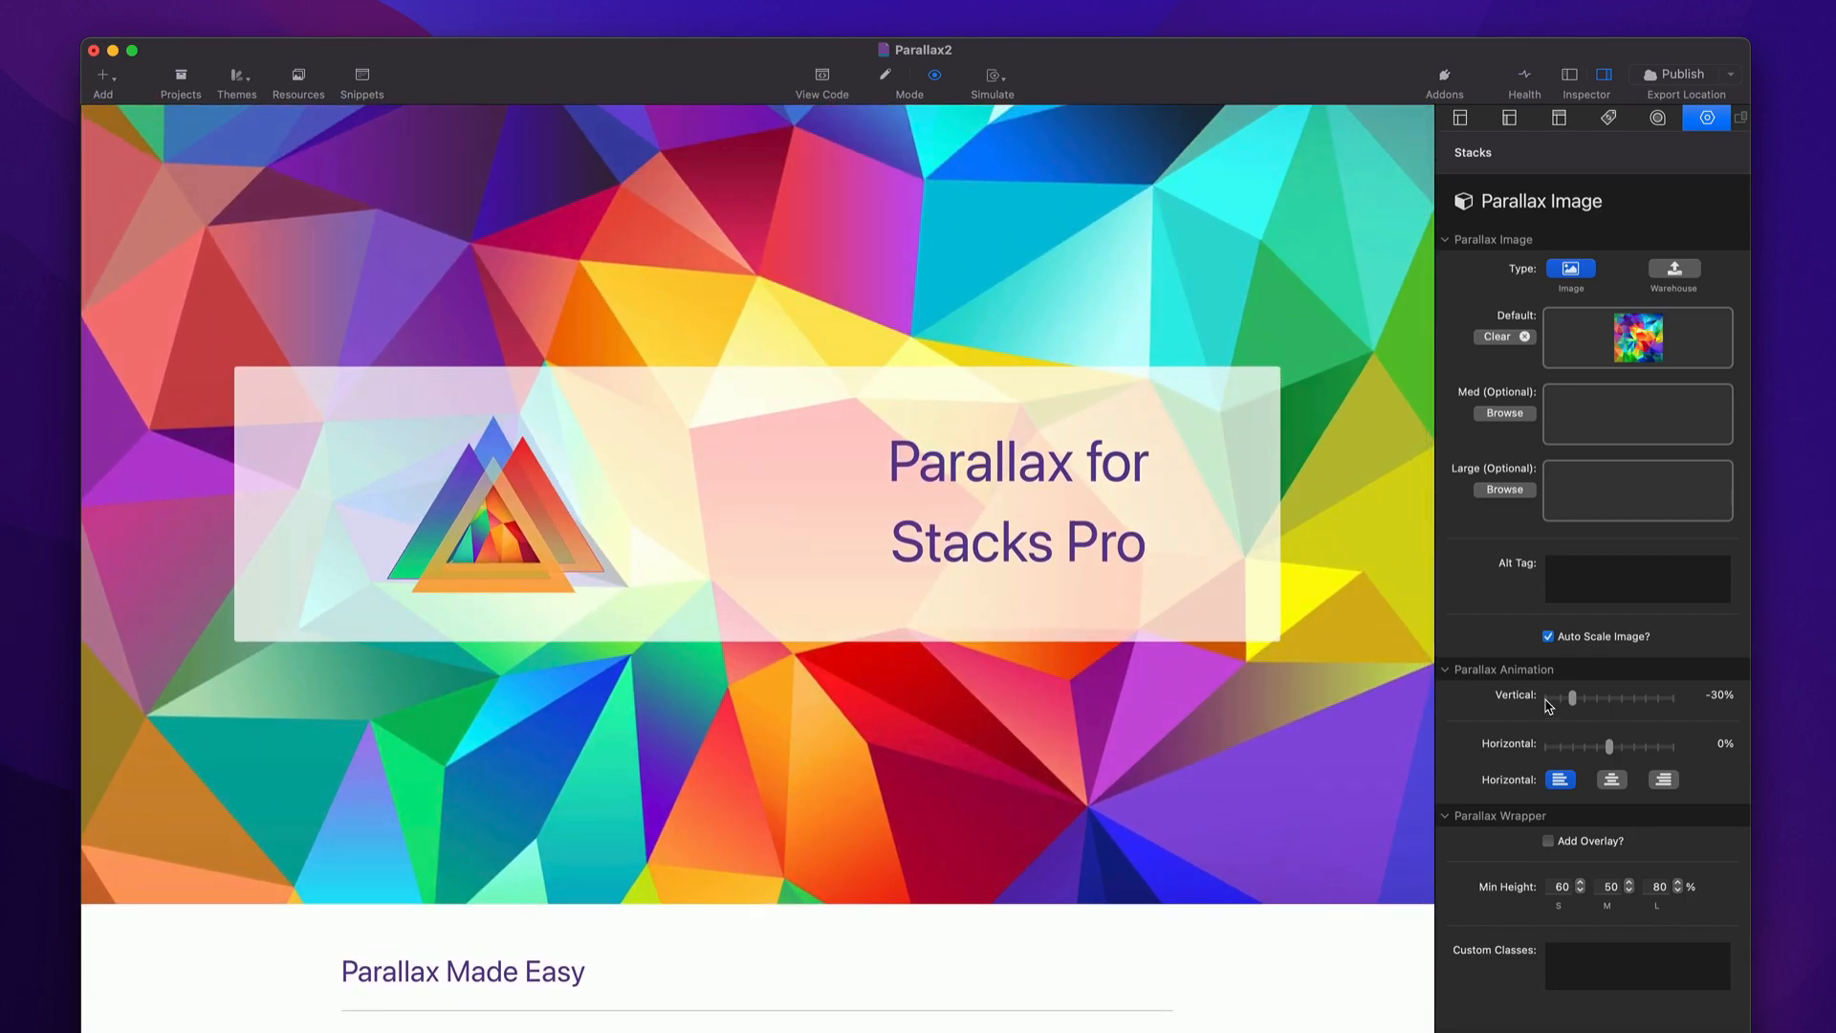
{"action": "scroll", "coordinate": [1210, 750], "scroll_direction": "down", "scroll_amount": 4}
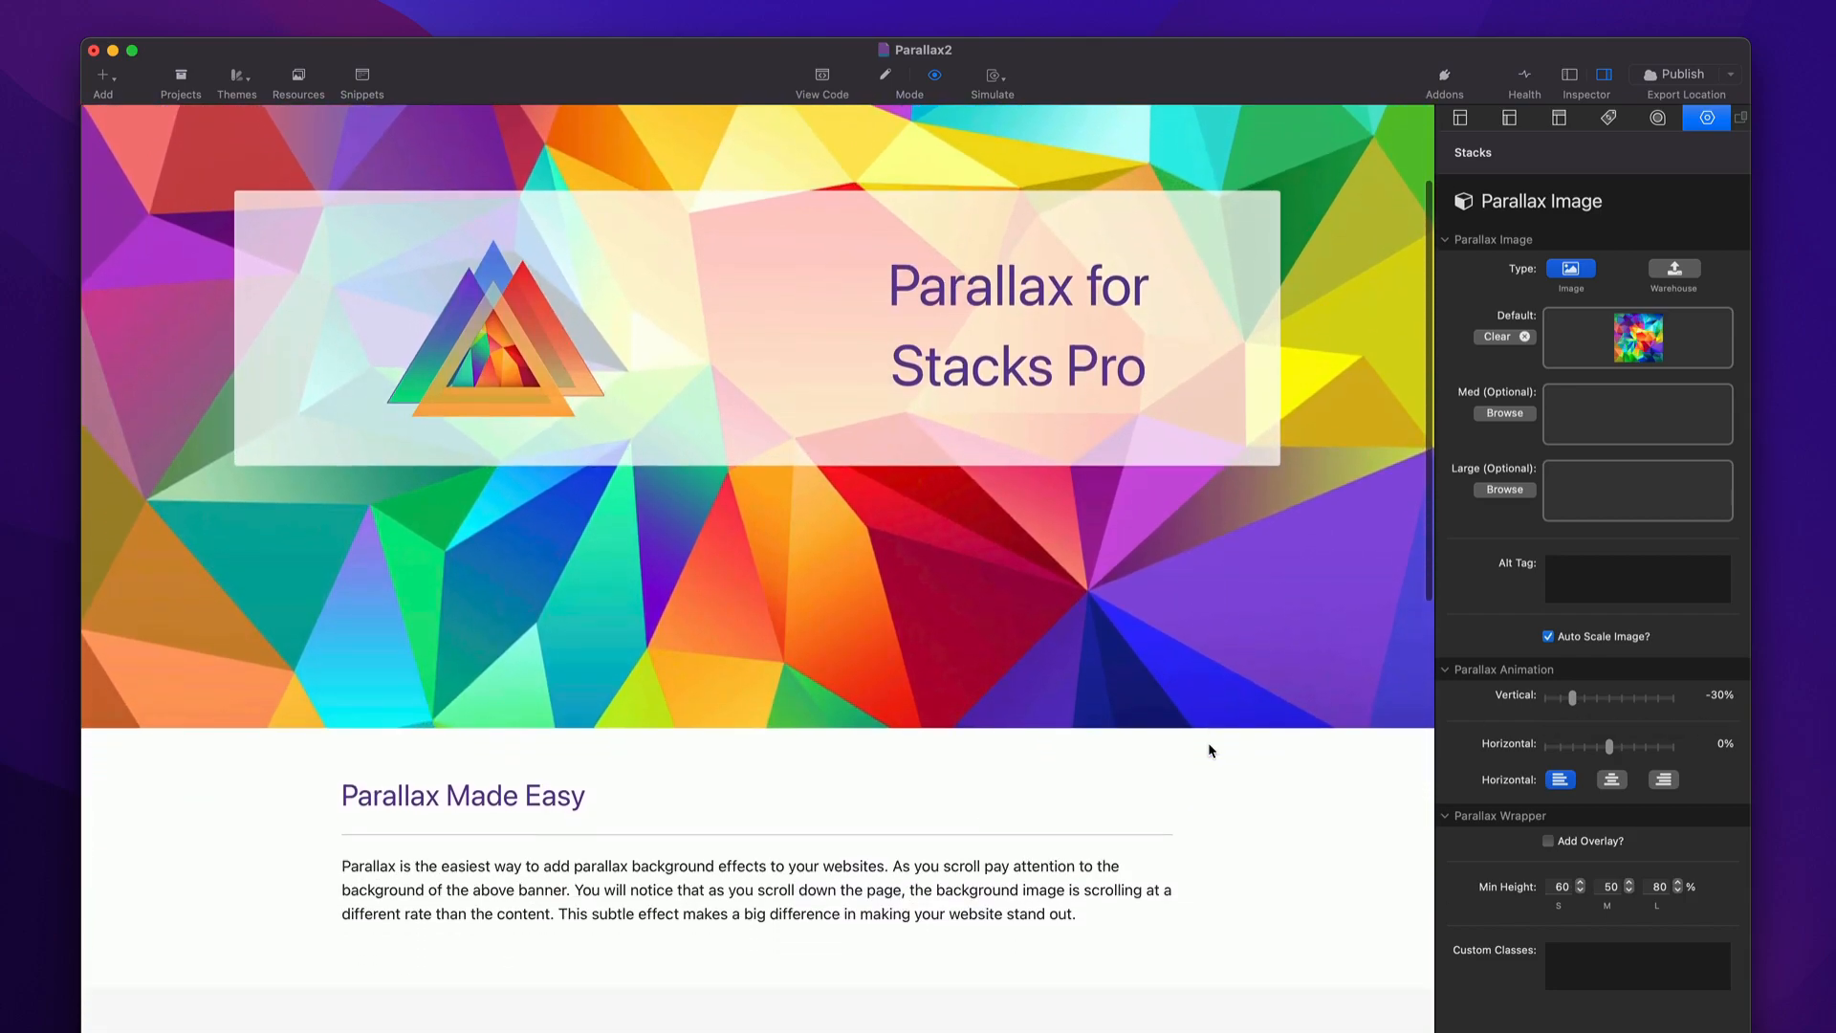
{"action": "scroll", "coordinate": [1210, 751], "scroll_direction": "up", "scroll_amount": 4}
Strengthen the banner's vertical parallax animation to -50% and check how the background moves while scrolling.
{"action": "left_click_drag", "start_coordinate": [1571, 698], "coordinate": [1530, 705]}
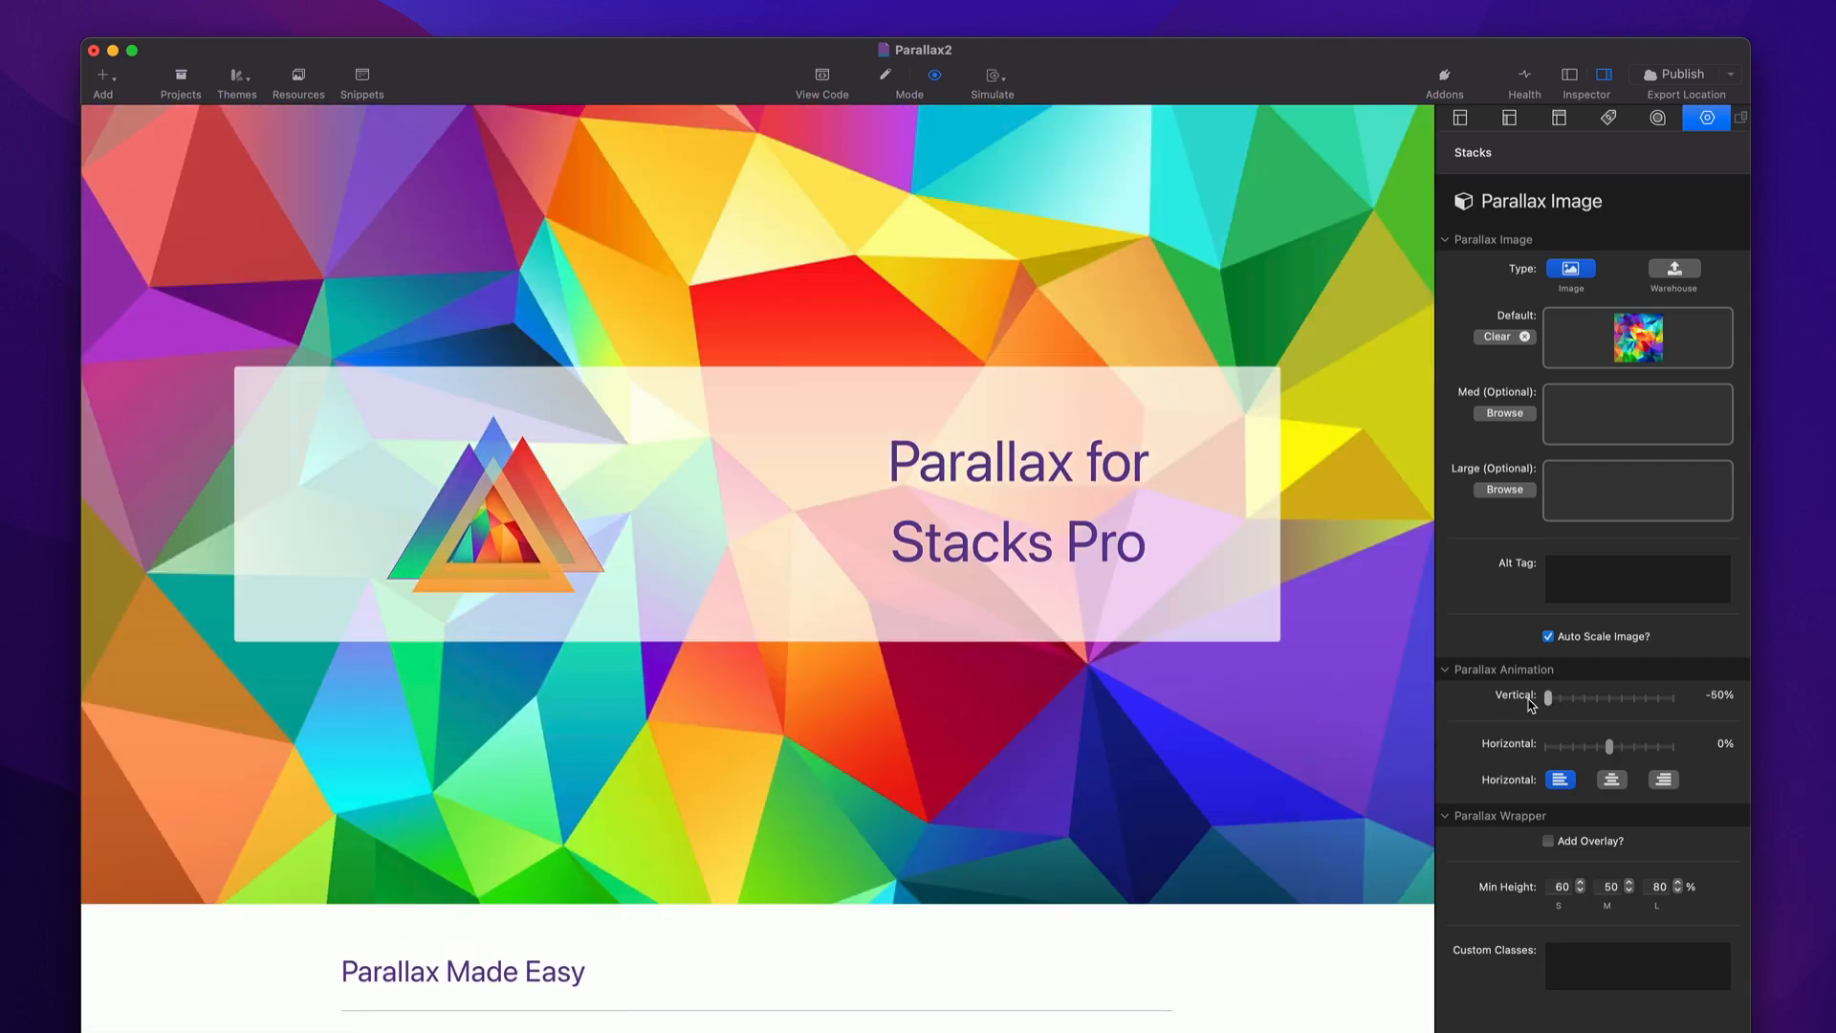
{"action": "scroll", "coordinate": [1029, 820], "scroll_direction": "down", "scroll_amount": 6}
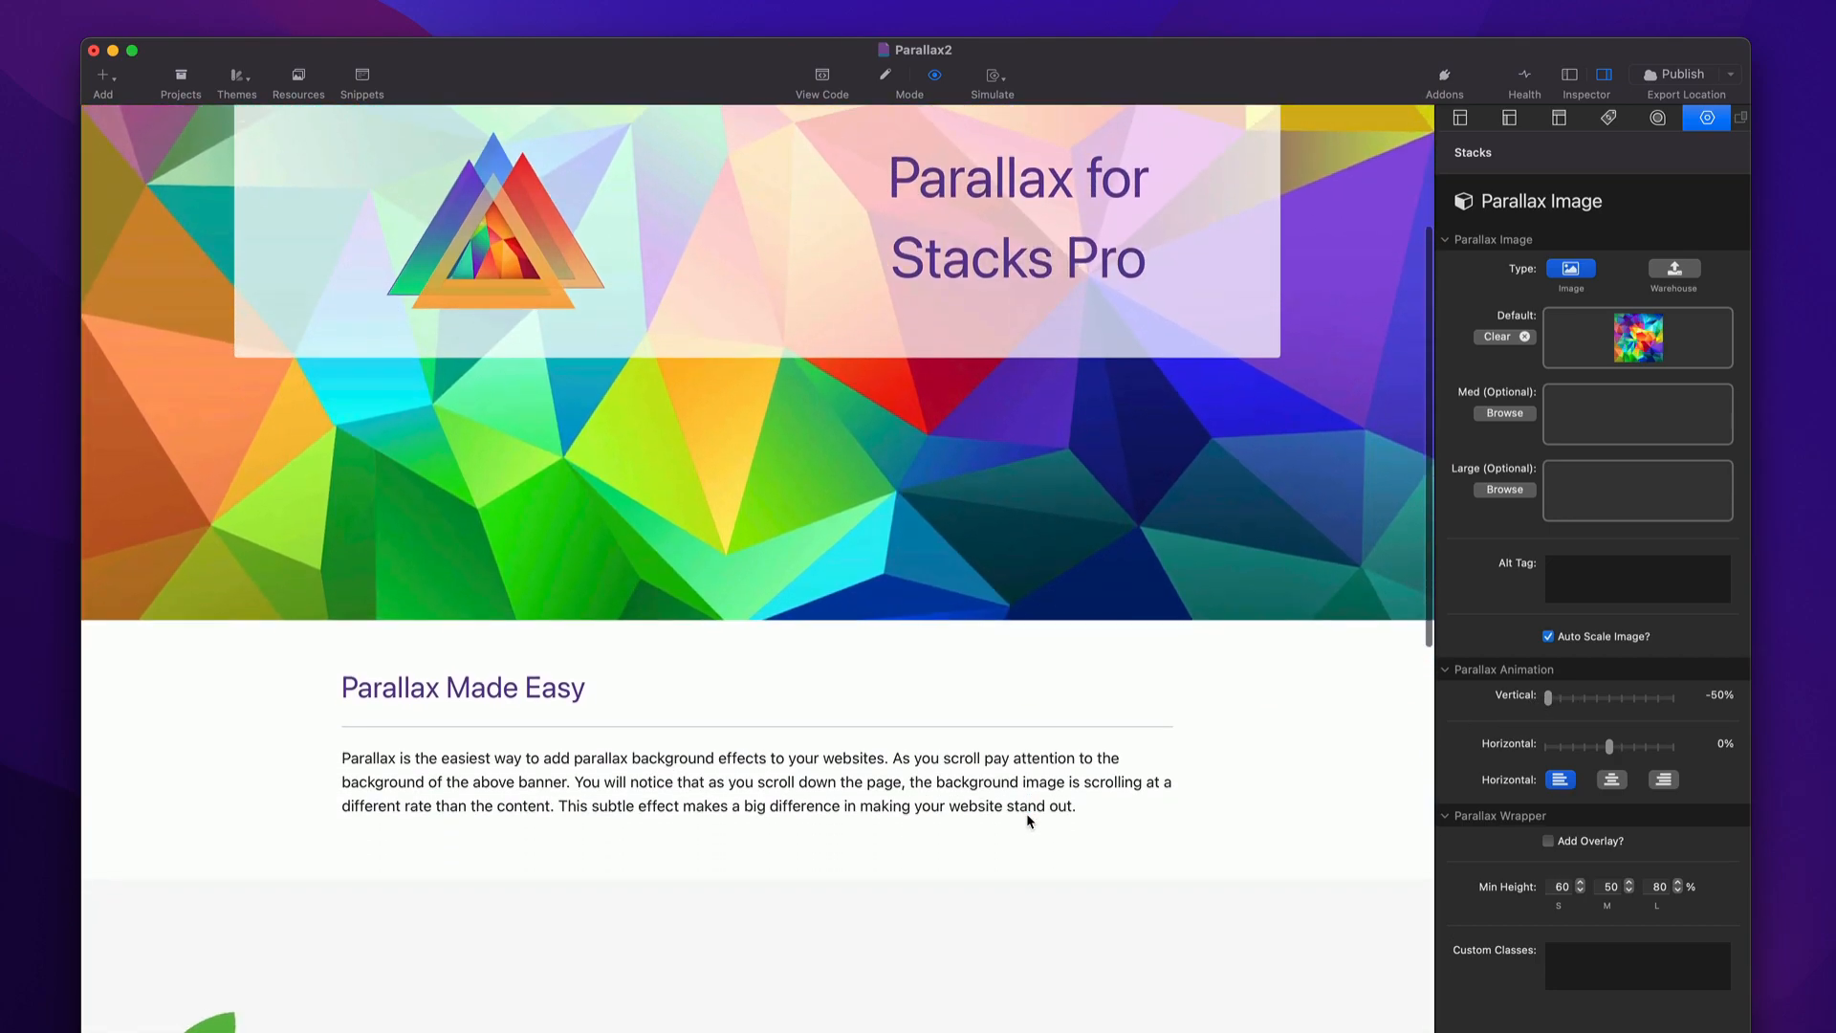
{"action": "scroll", "coordinate": [1029, 820], "scroll_direction": "up", "scroll_amount": 6}
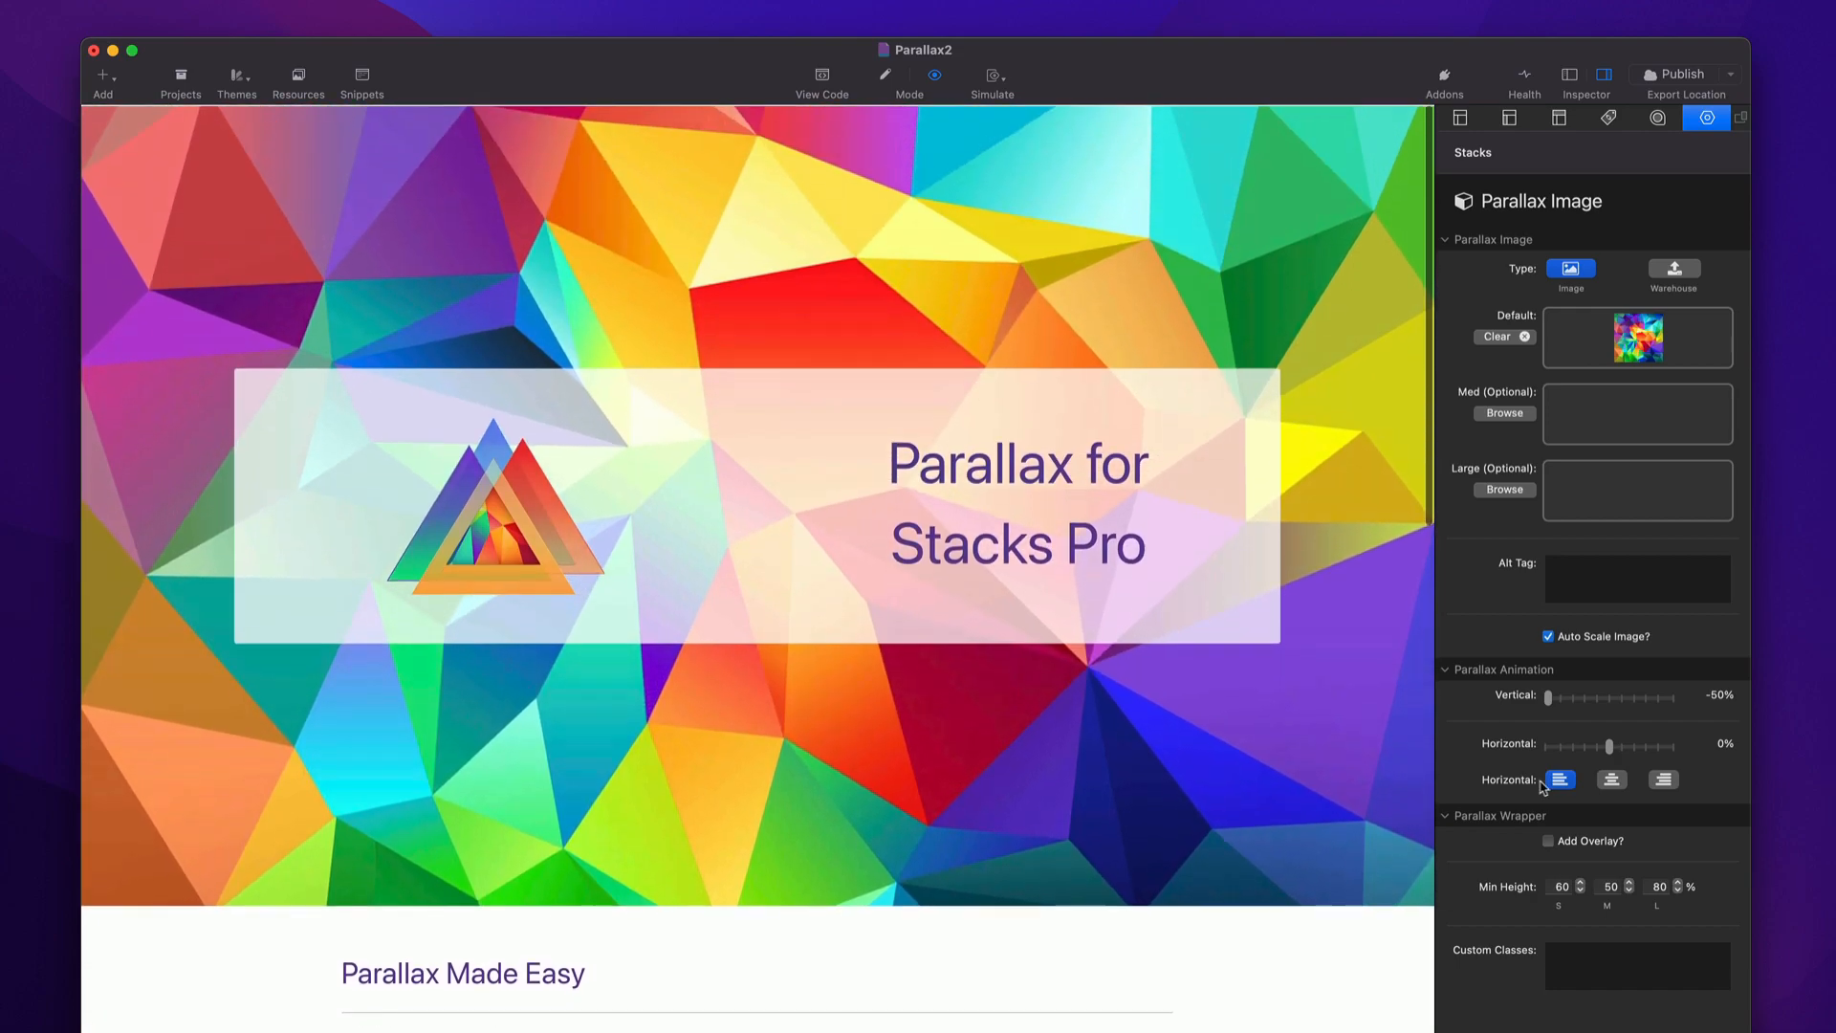
Reduce the banner's vertical parallax animation to -9% and examine the subtler scrolling effect.
{"action": "left_click_drag", "start_coordinate": [1548, 698], "coordinate": [1597, 698]}
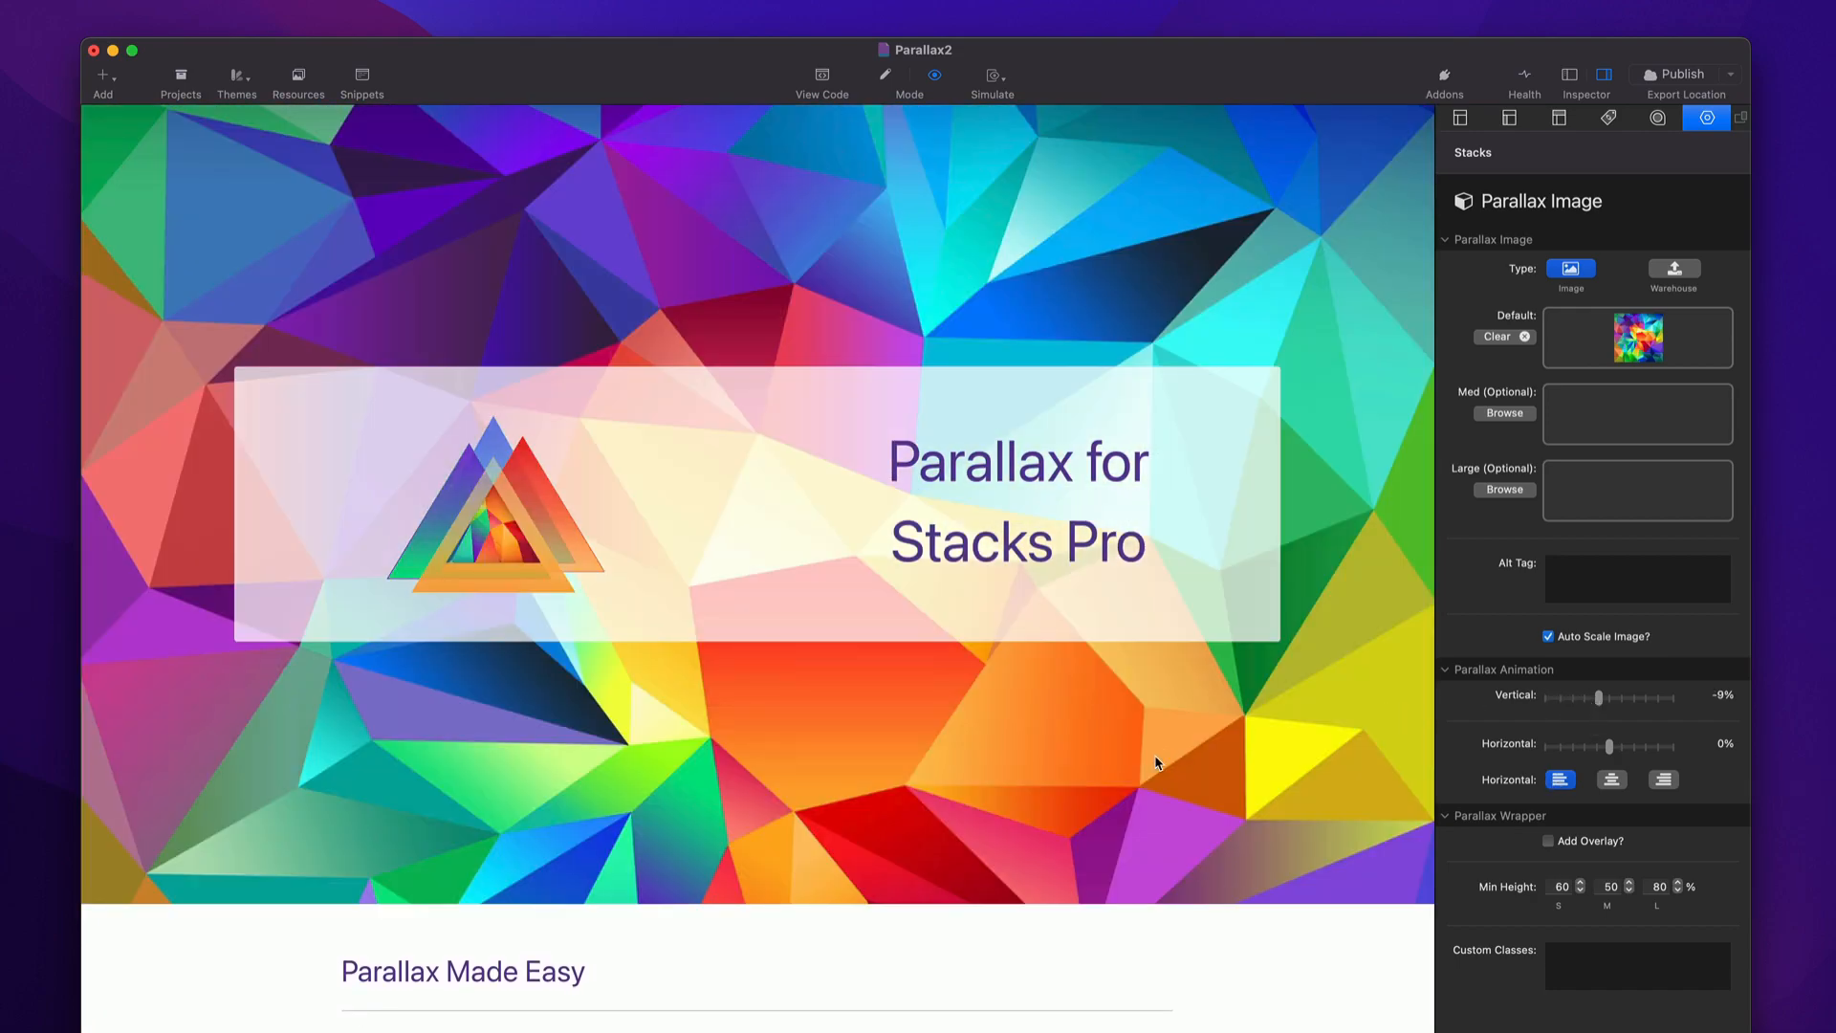
{"action": "scroll", "coordinate": [1155, 762], "scroll_direction": "down", "scroll_amount": 4}
{"action": "scroll", "coordinate": [1155, 762], "scroll_direction": "up", "scroll_amount": 3}
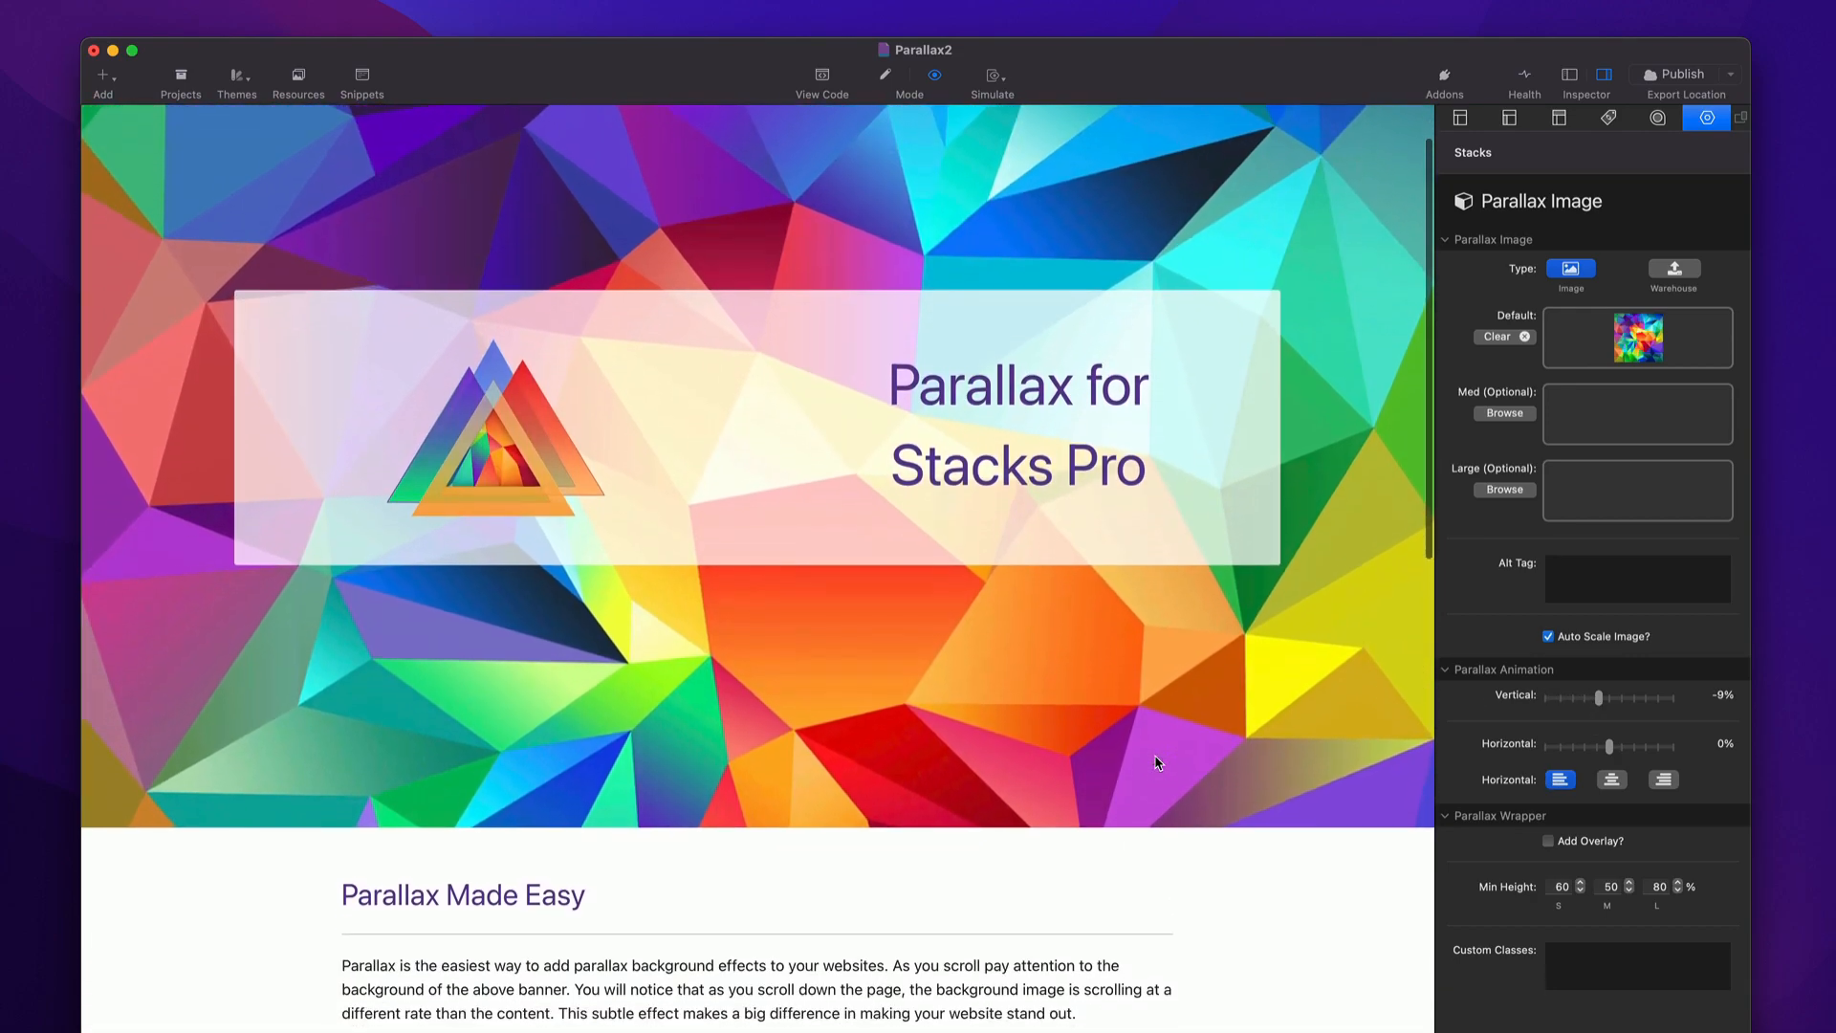
{"action": "scroll", "coordinate": [1155, 762], "scroll_direction": "down", "scroll_amount": 3}
{"action": "scroll", "coordinate": [1155, 762], "scroll_direction": "up", "scroll_amount": 4}
{"action": "scroll", "coordinate": [1155, 762], "scroll_direction": "down", "scroll_amount": 1}
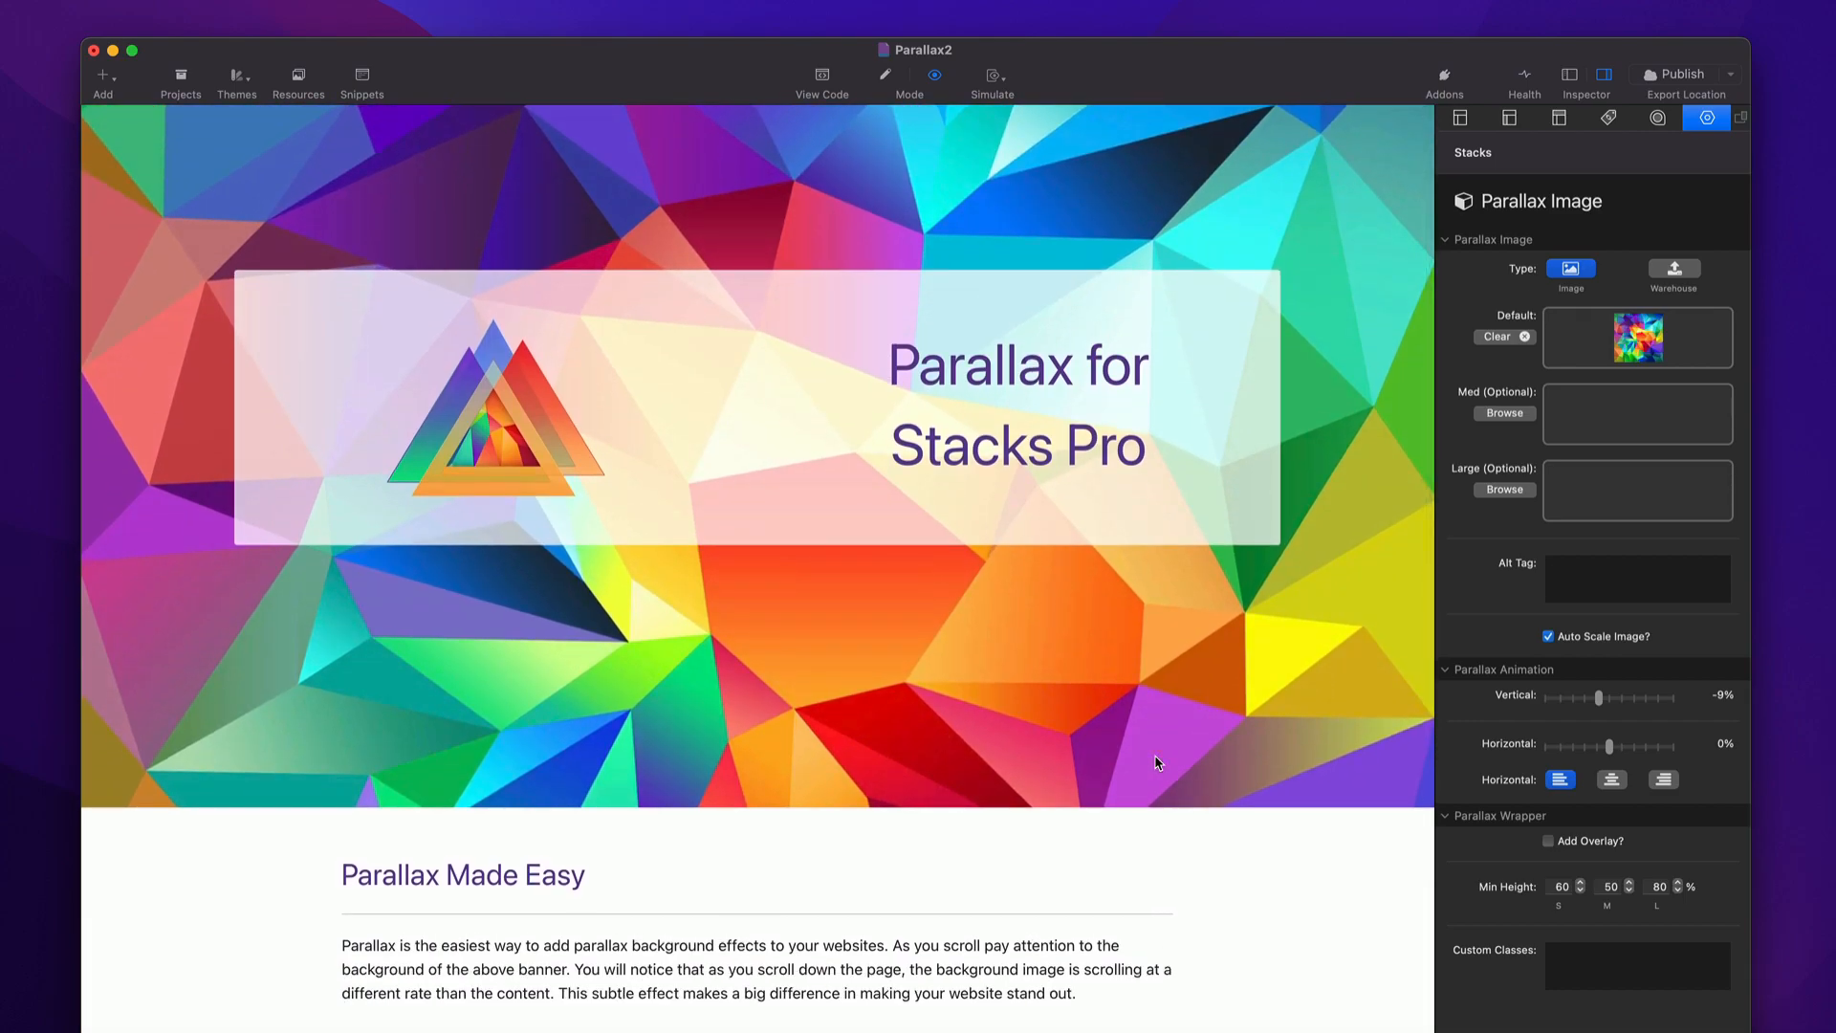
{"action": "scroll", "coordinate": [1155, 762], "scroll_direction": "up", "scroll_amount": 2}
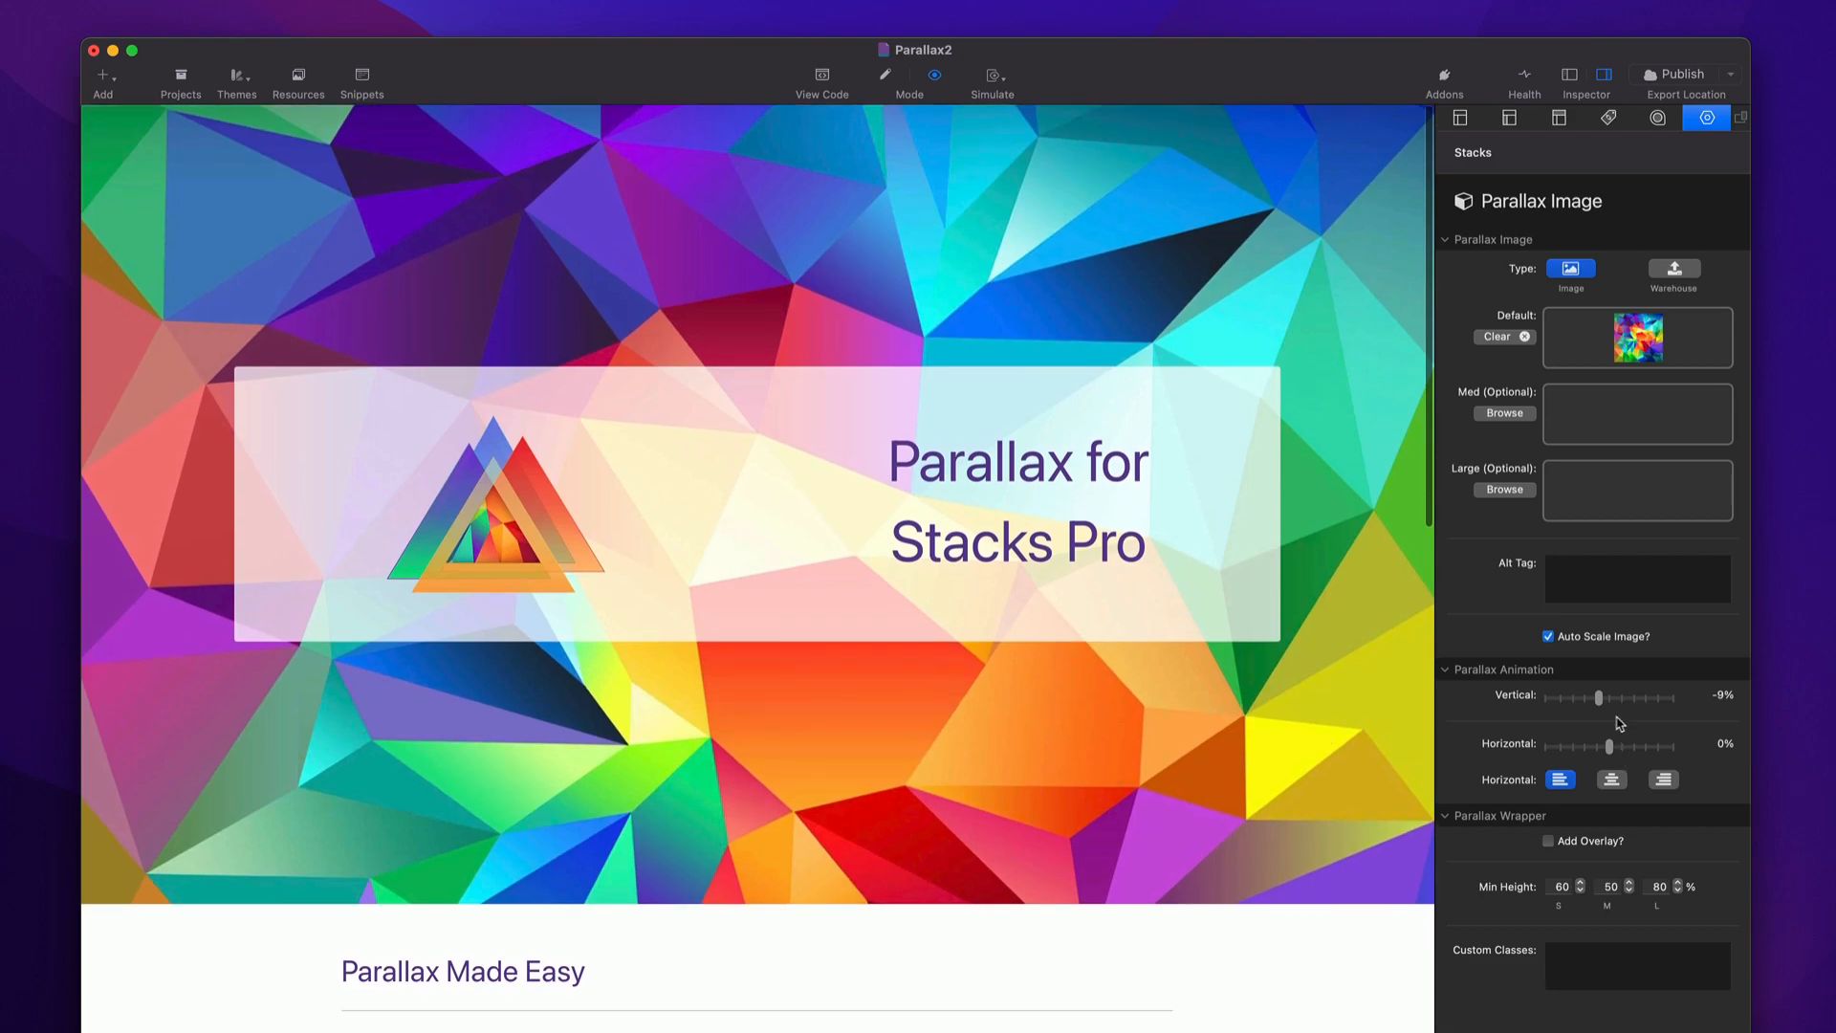
Set the banner's vertical parallax animation to -29% and test it in the preview.
{"action": "left_click_drag", "start_coordinate": [1599, 698], "coordinate": [1573, 698]}
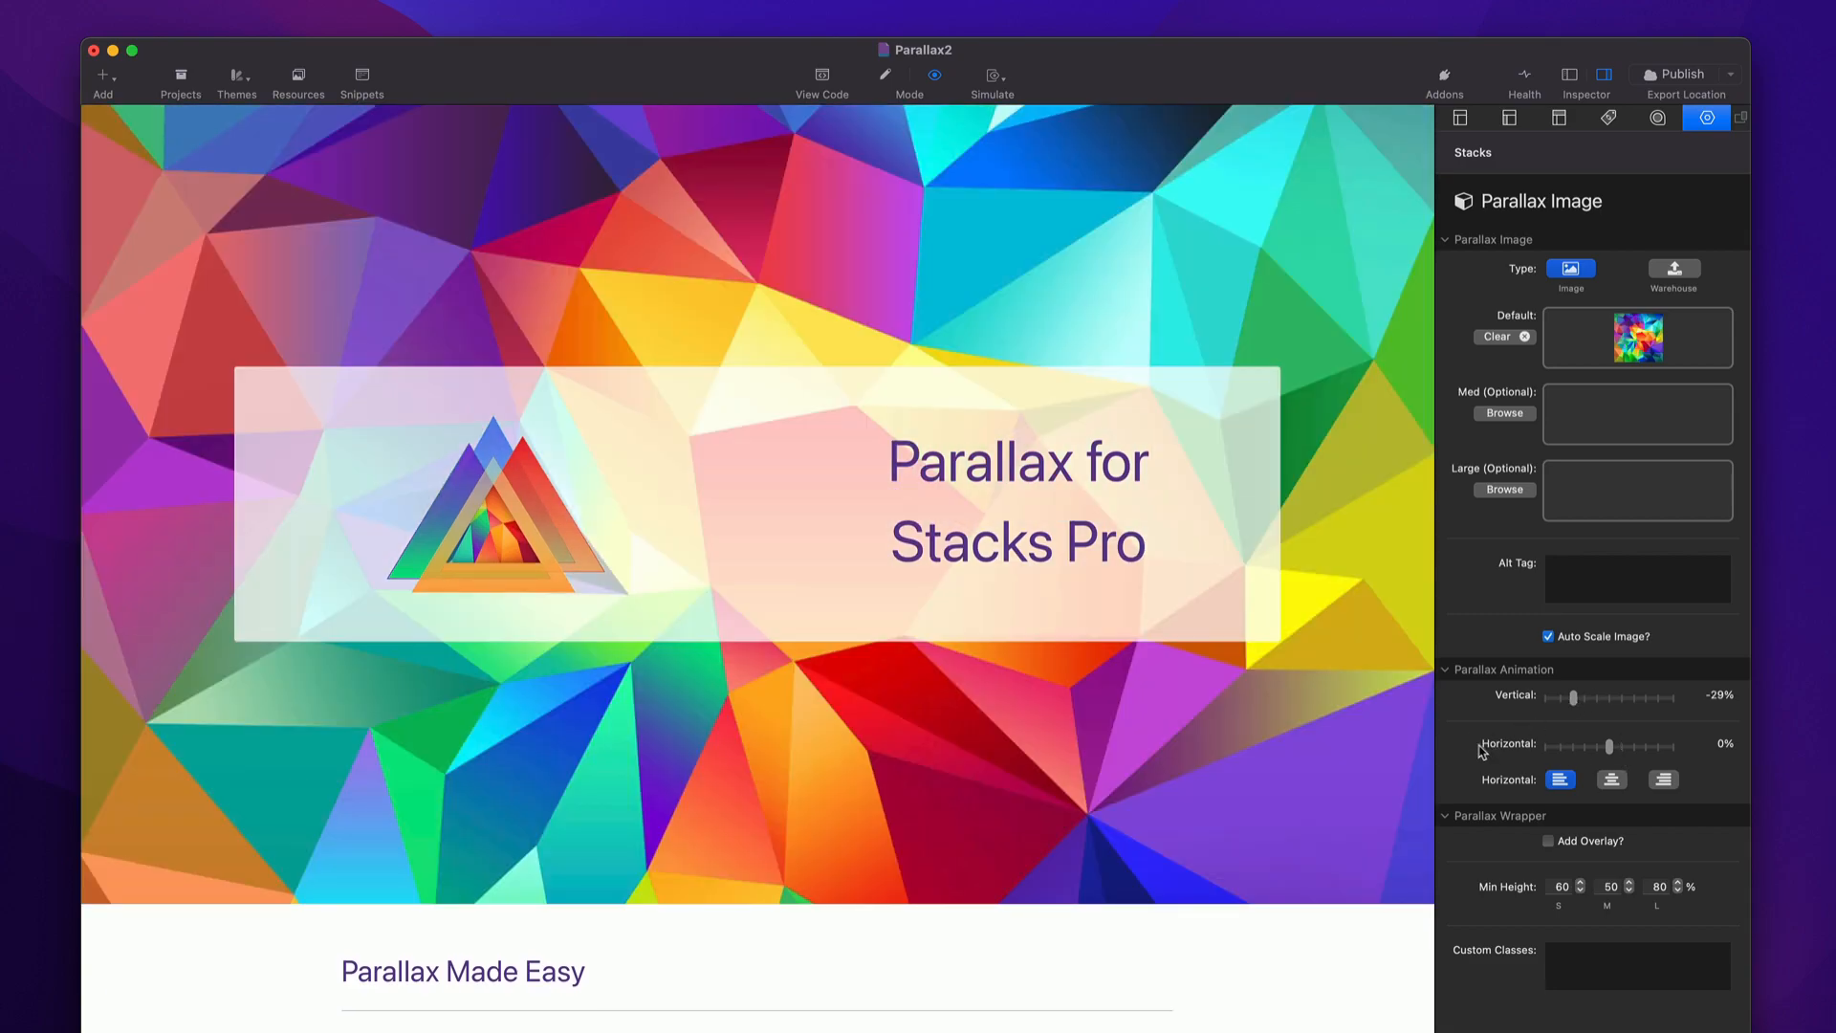
{"action": "scroll", "coordinate": [1049, 797], "scroll_direction": "down", "scroll_amount": 3}
{"action": "scroll", "coordinate": [1049, 796], "scroll_direction": "up", "scroll_amount": 3}
{"action": "scroll", "coordinate": [1059, 791], "scroll_direction": "down", "scroll_amount": 3}
{"action": "scroll", "coordinate": [1059, 791], "scroll_direction": "up", "scroll_amount": 3}
Try centre and right horizontal alignment for the banner's background image, and turn off its auto scaling.
{"action": "left_click", "coordinate": [1612, 780]}
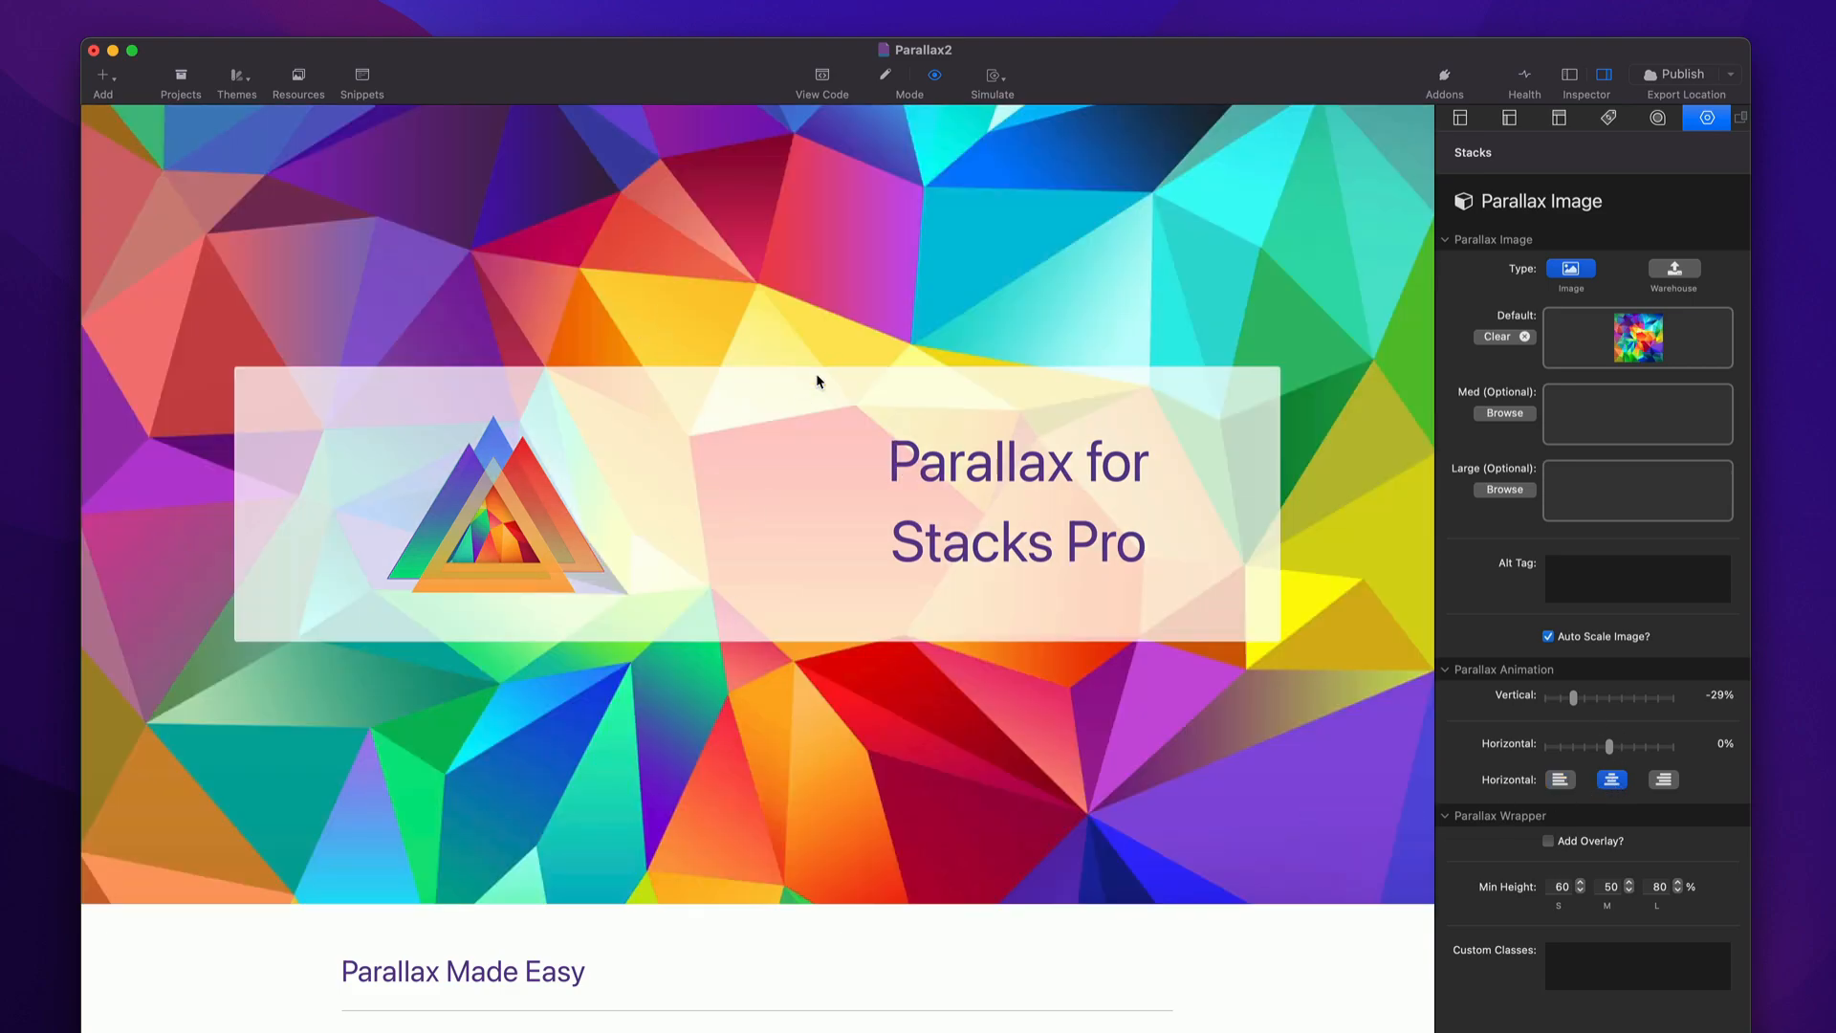
{"action": "left_click", "coordinate": [1665, 781]}
{"action": "left_click", "coordinate": [1548, 637]}
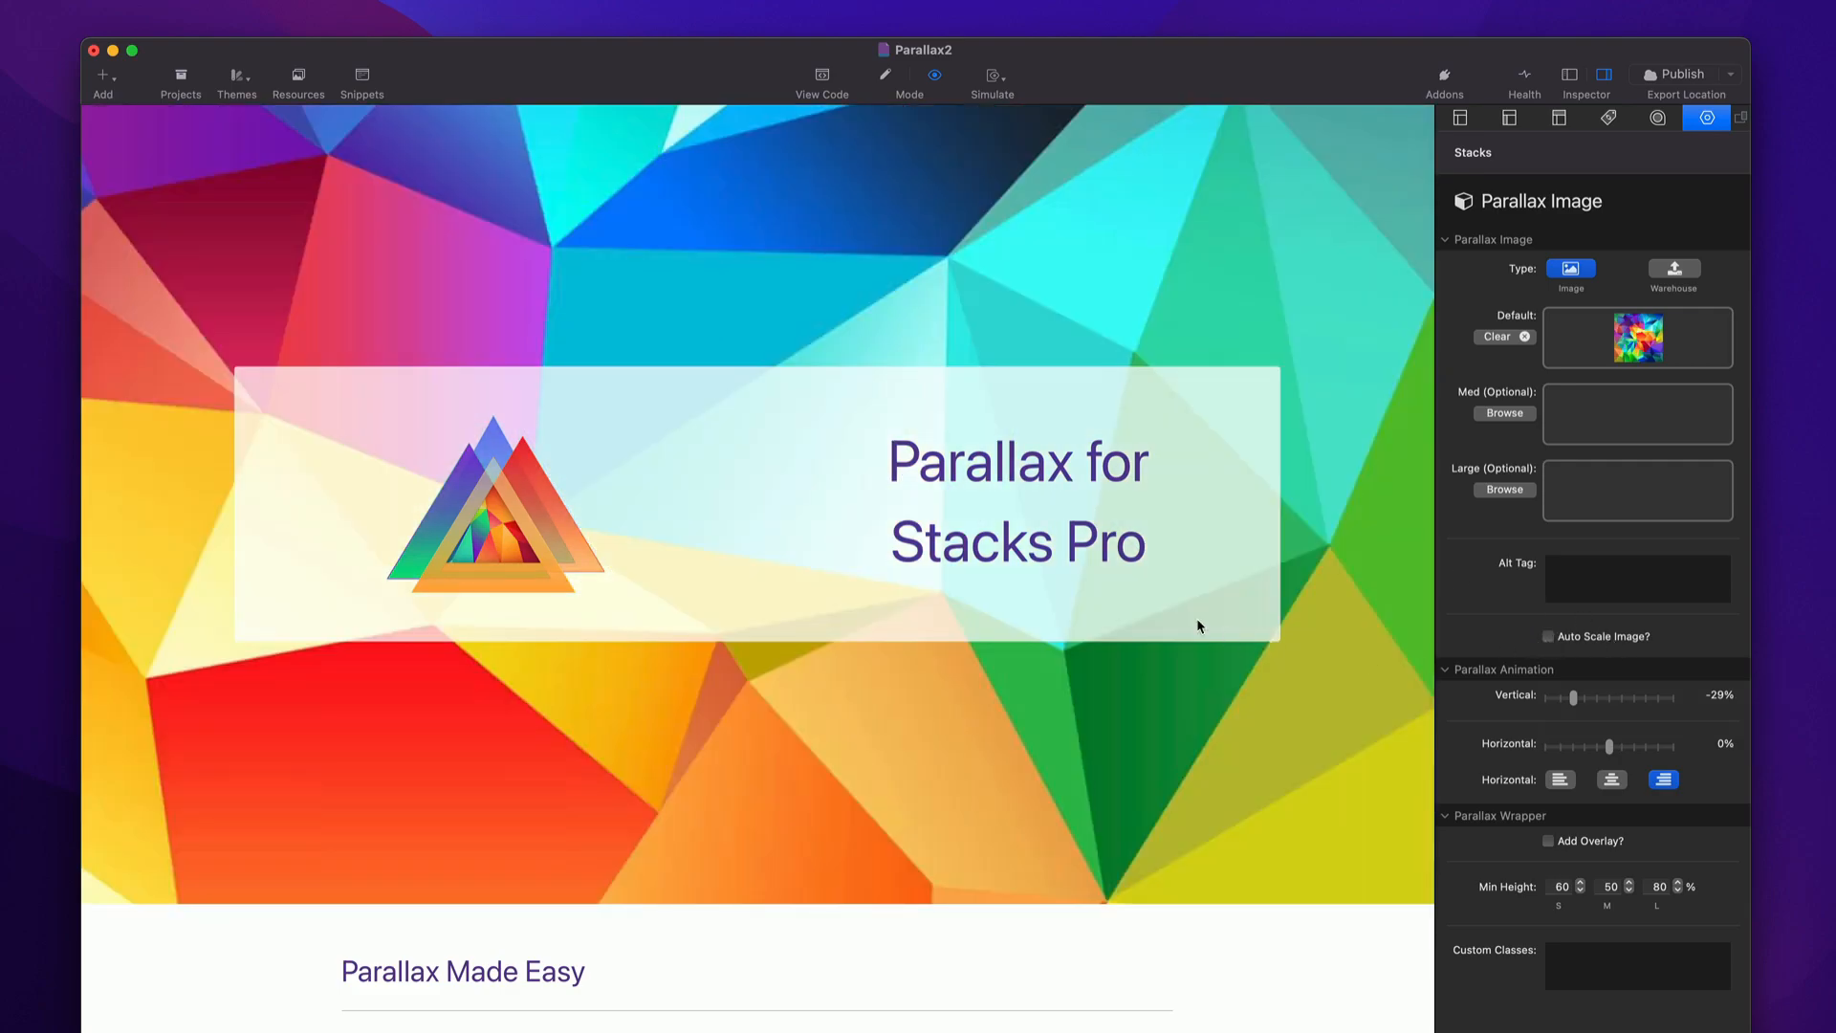
{"action": "scroll", "coordinate": [1196, 626], "scroll_direction": "down", "scroll_amount": 3}
{"action": "scroll", "coordinate": [1196, 618], "scroll_direction": "up", "scroll_amount": 2}
Try centre alignment for the unscaled background image, return it to left alignment and re-enable auto scaling.
{"action": "left_click", "coordinate": [1612, 780]}
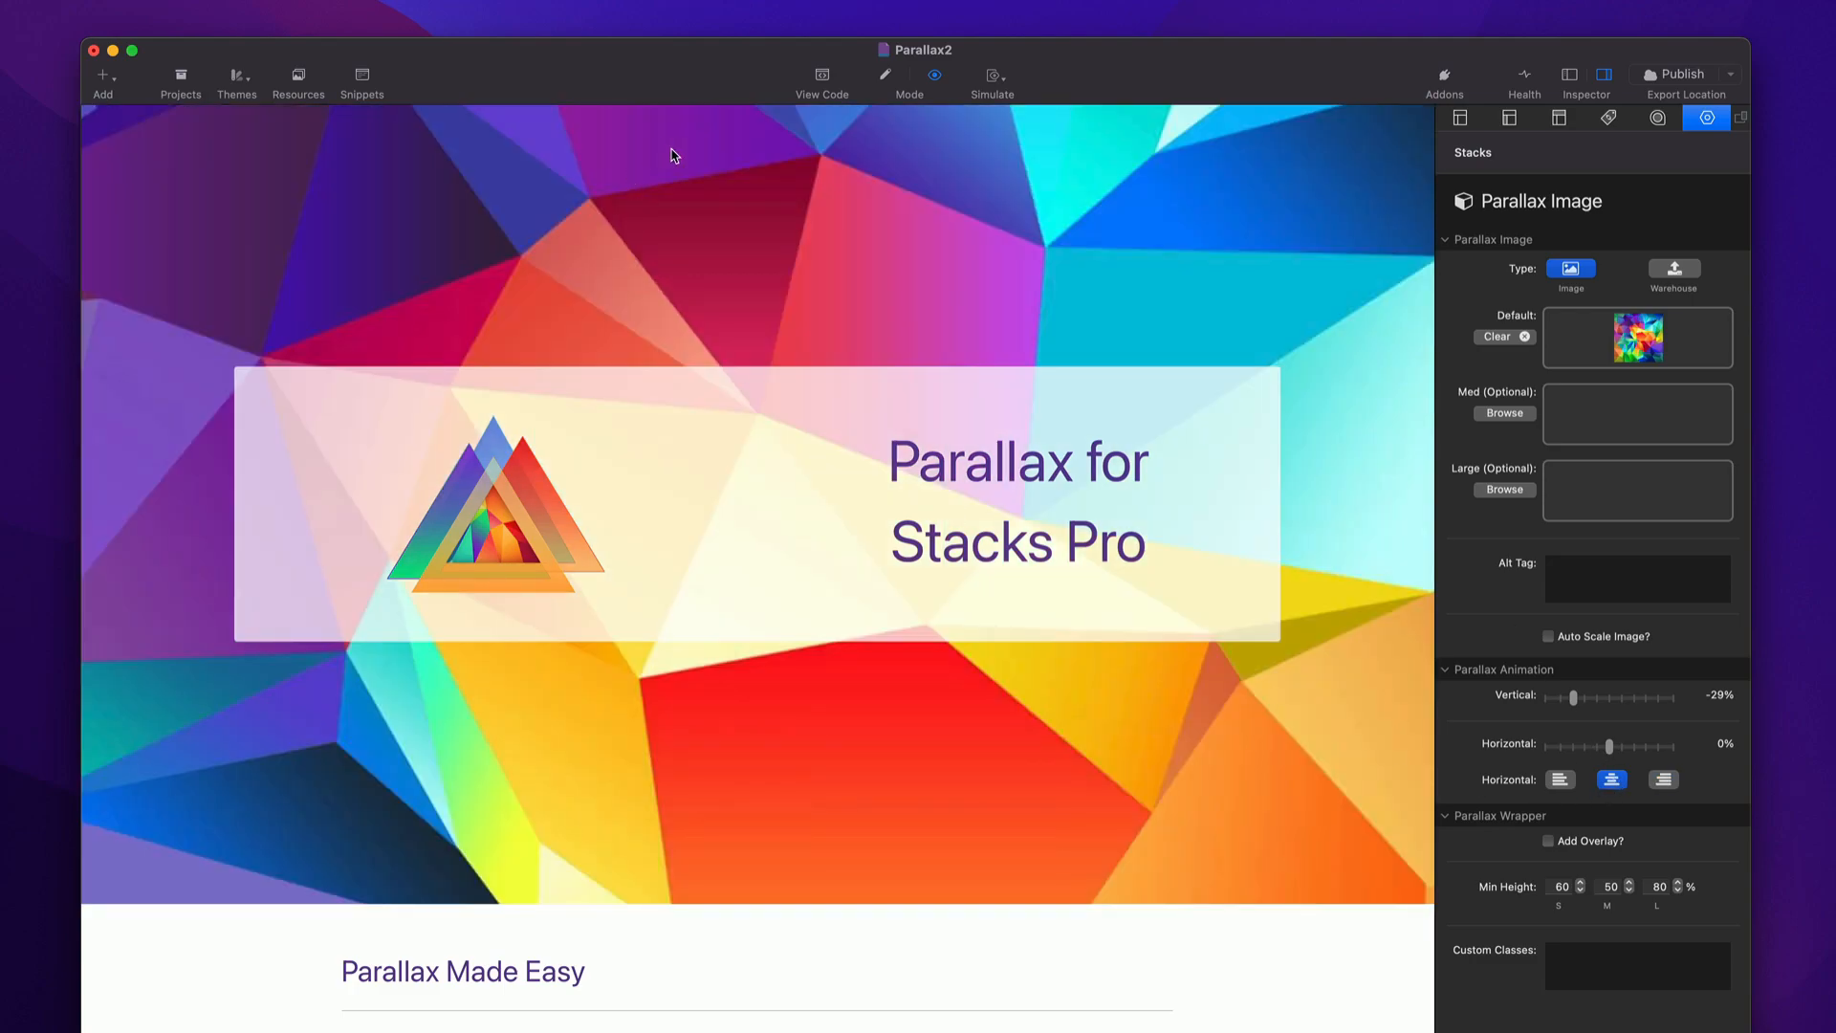
{"action": "left_click", "coordinate": [1561, 782]}
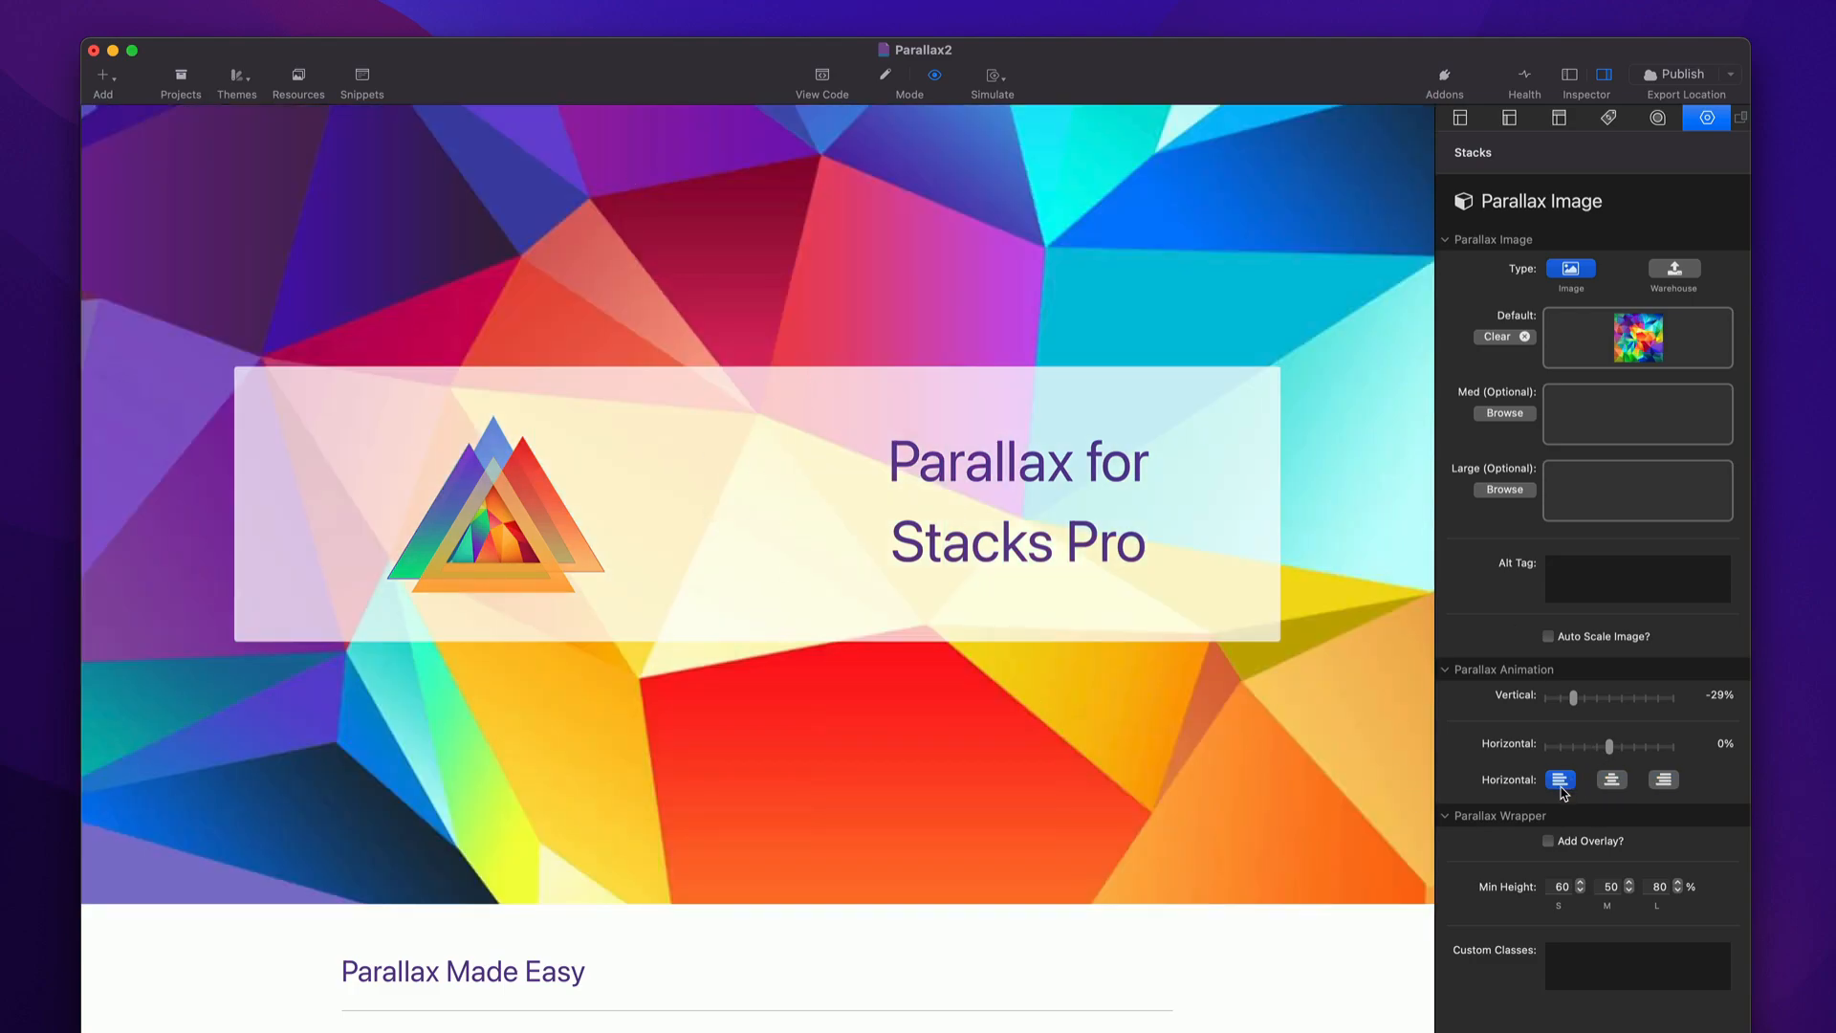
{"action": "left_click", "coordinate": [1548, 637]}
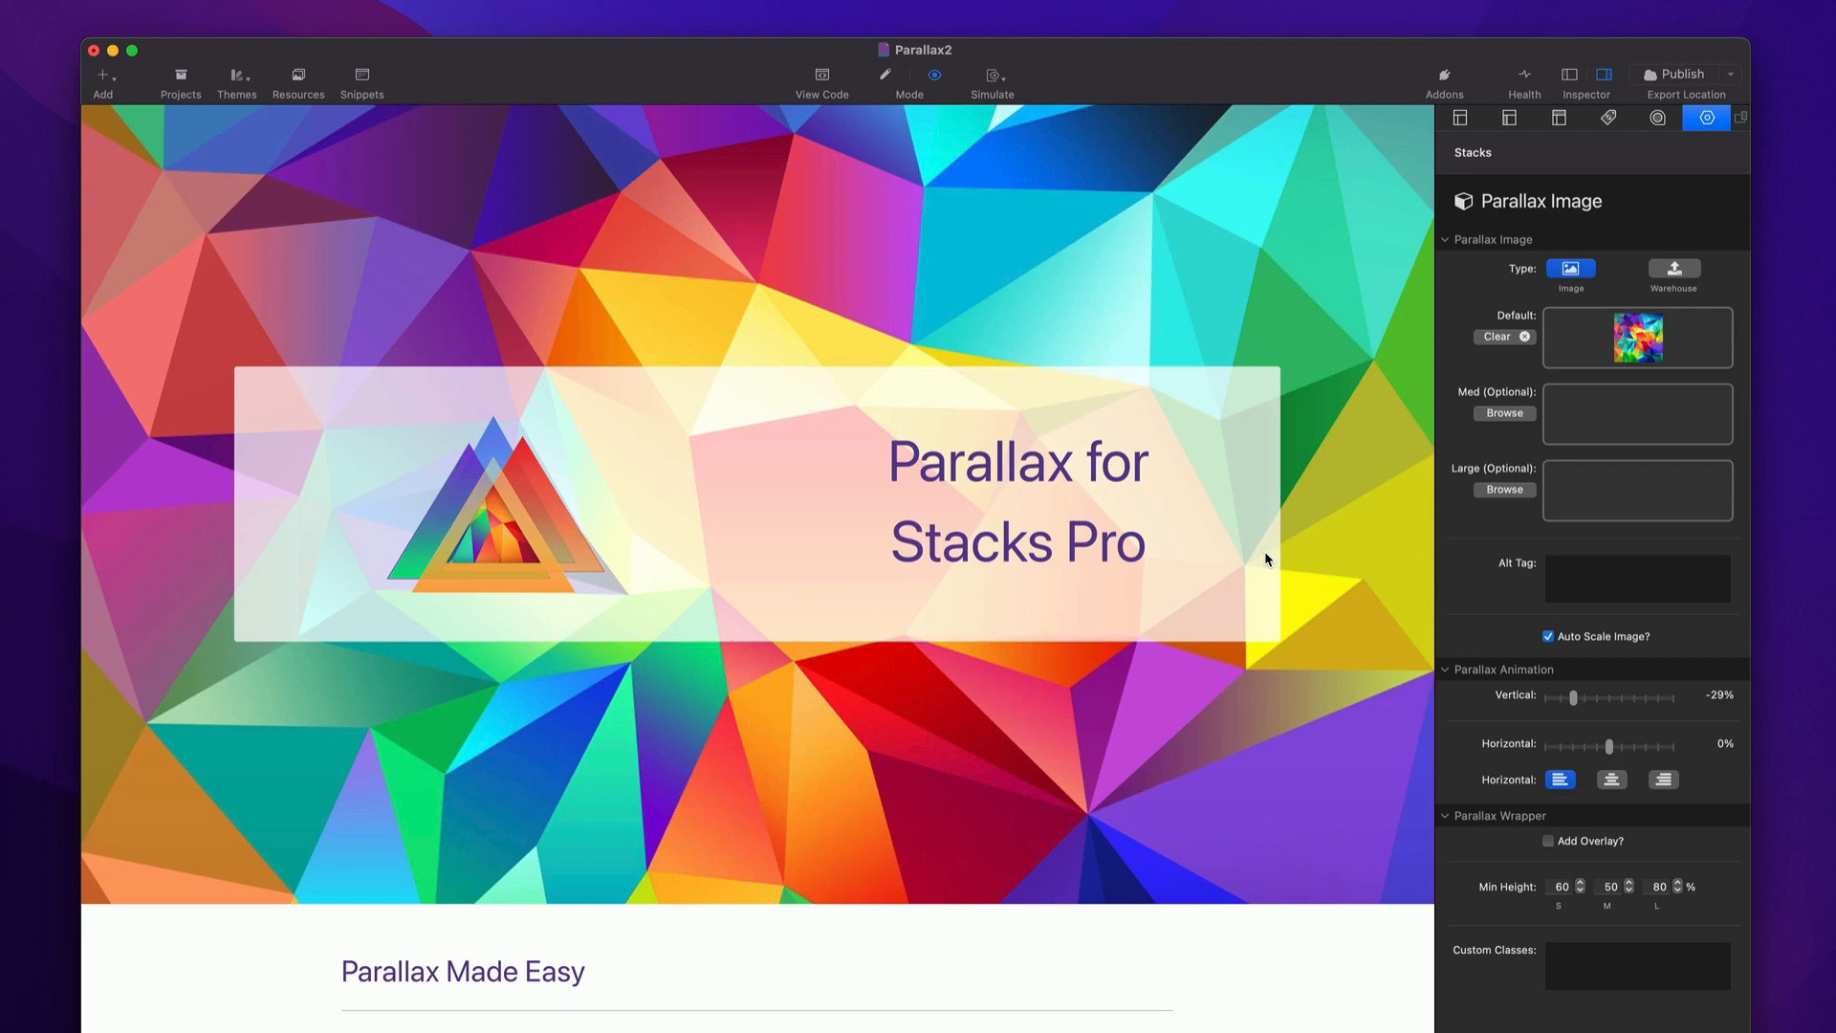
Set the banner's horizontal parallax animation to -30%.
{"action": "left_click", "coordinate": [1573, 746]}
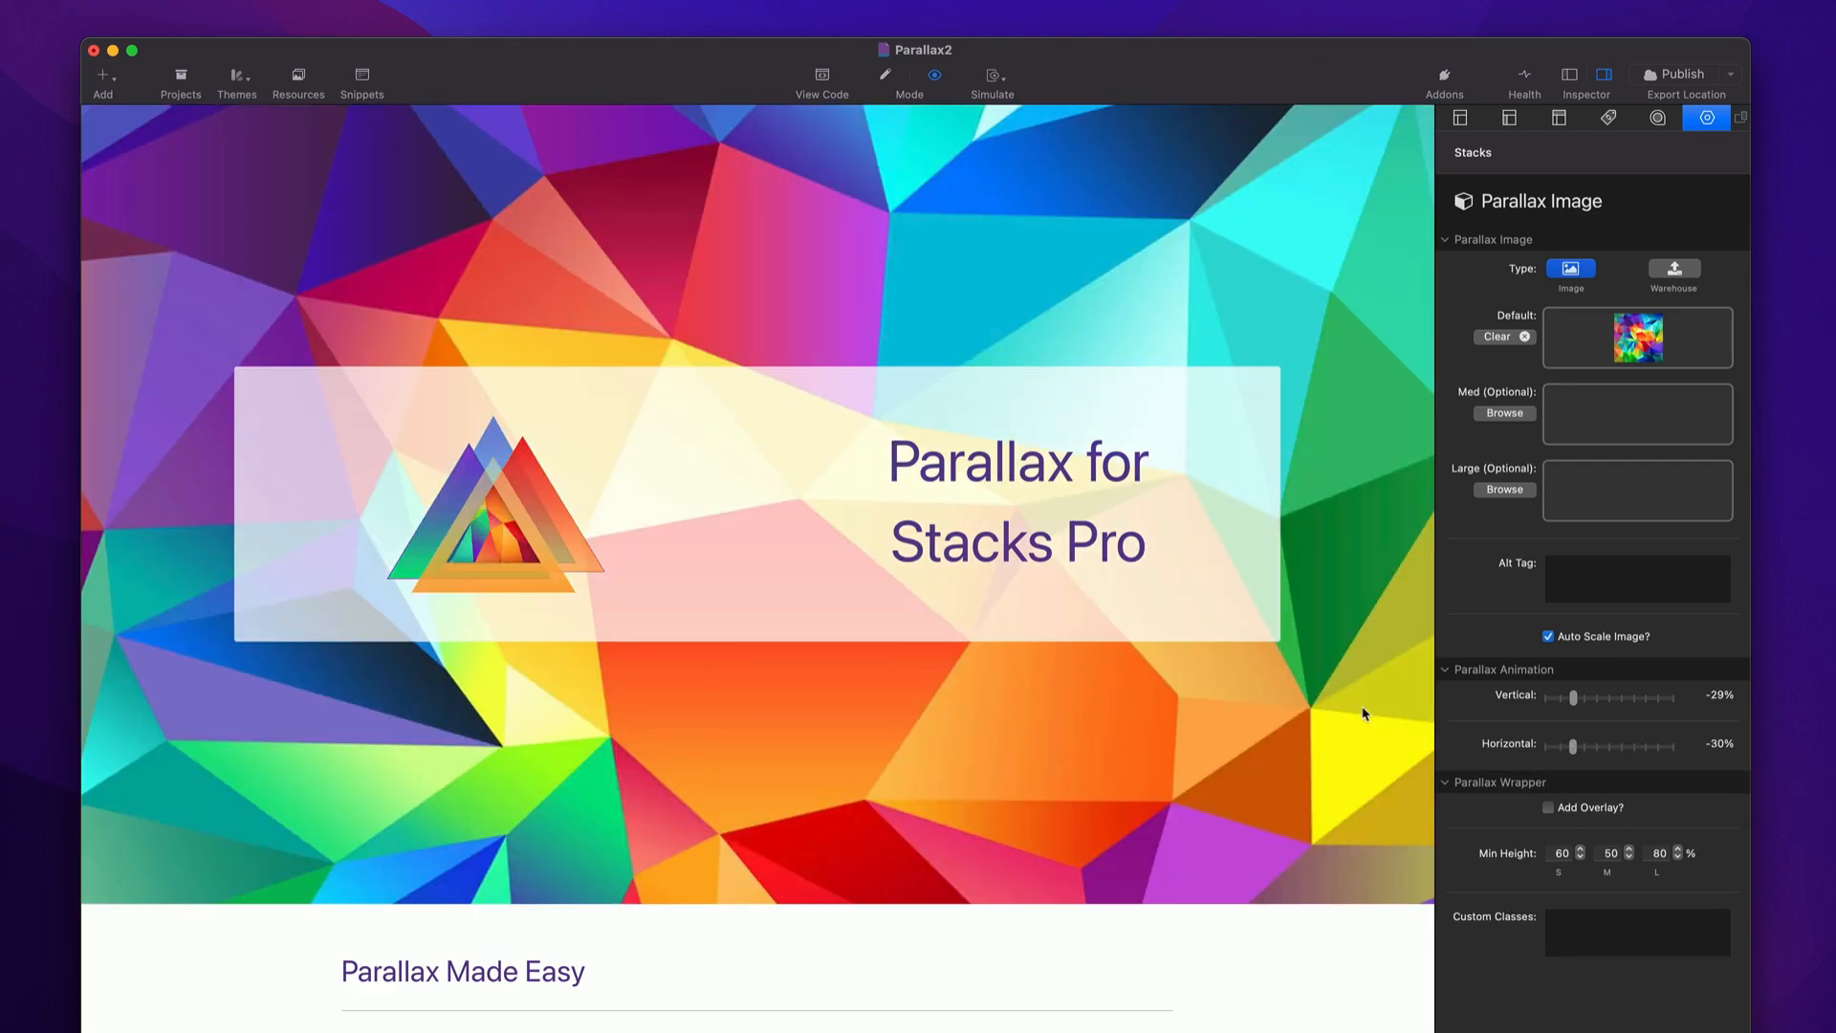
Examine the banner background's combined vertical and horizontal parallax motion in the preview, including its coverage at the banner's right edge.
{"action": "scroll", "coordinate": [1363, 712], "scroll_direction": "down", "scroll_amount": 5}
{"action": "scroll", "coordinate": [1360, 710], "scroll_direction": "up", "scroll_amount": 5}
{"action": "scroll", "coordinate": [1357, 708], "scroll_direction": "down", "scroll_amount": 5}
{"action": "scroll", "coordinate": [1357, 708], "scroll_direction": "up", "scroll_amount": 5}
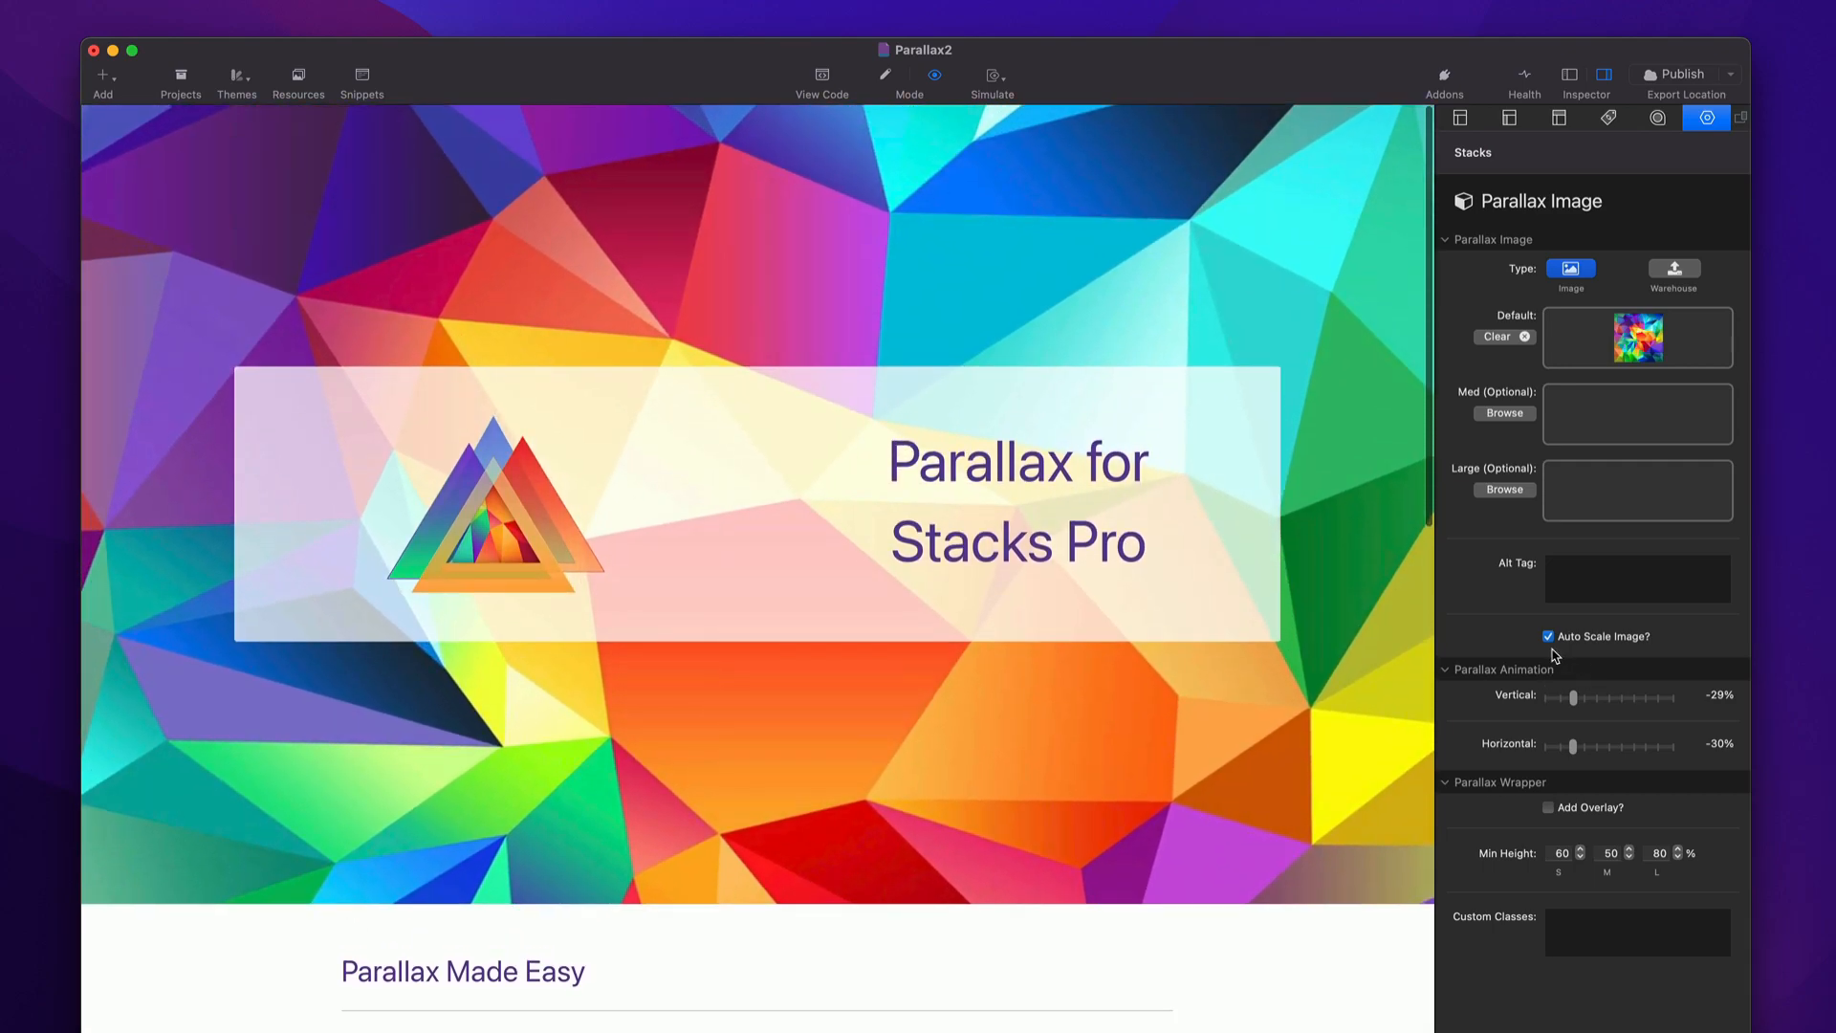
{"action": "scroll", "coordinate": [1250, 688], "scroll_direction": "down", "scroll_amount": 3}
{"action": "scroll", "coordinate": [1250, 688], "scroll_direction": "up", "scroll_amount": 3}
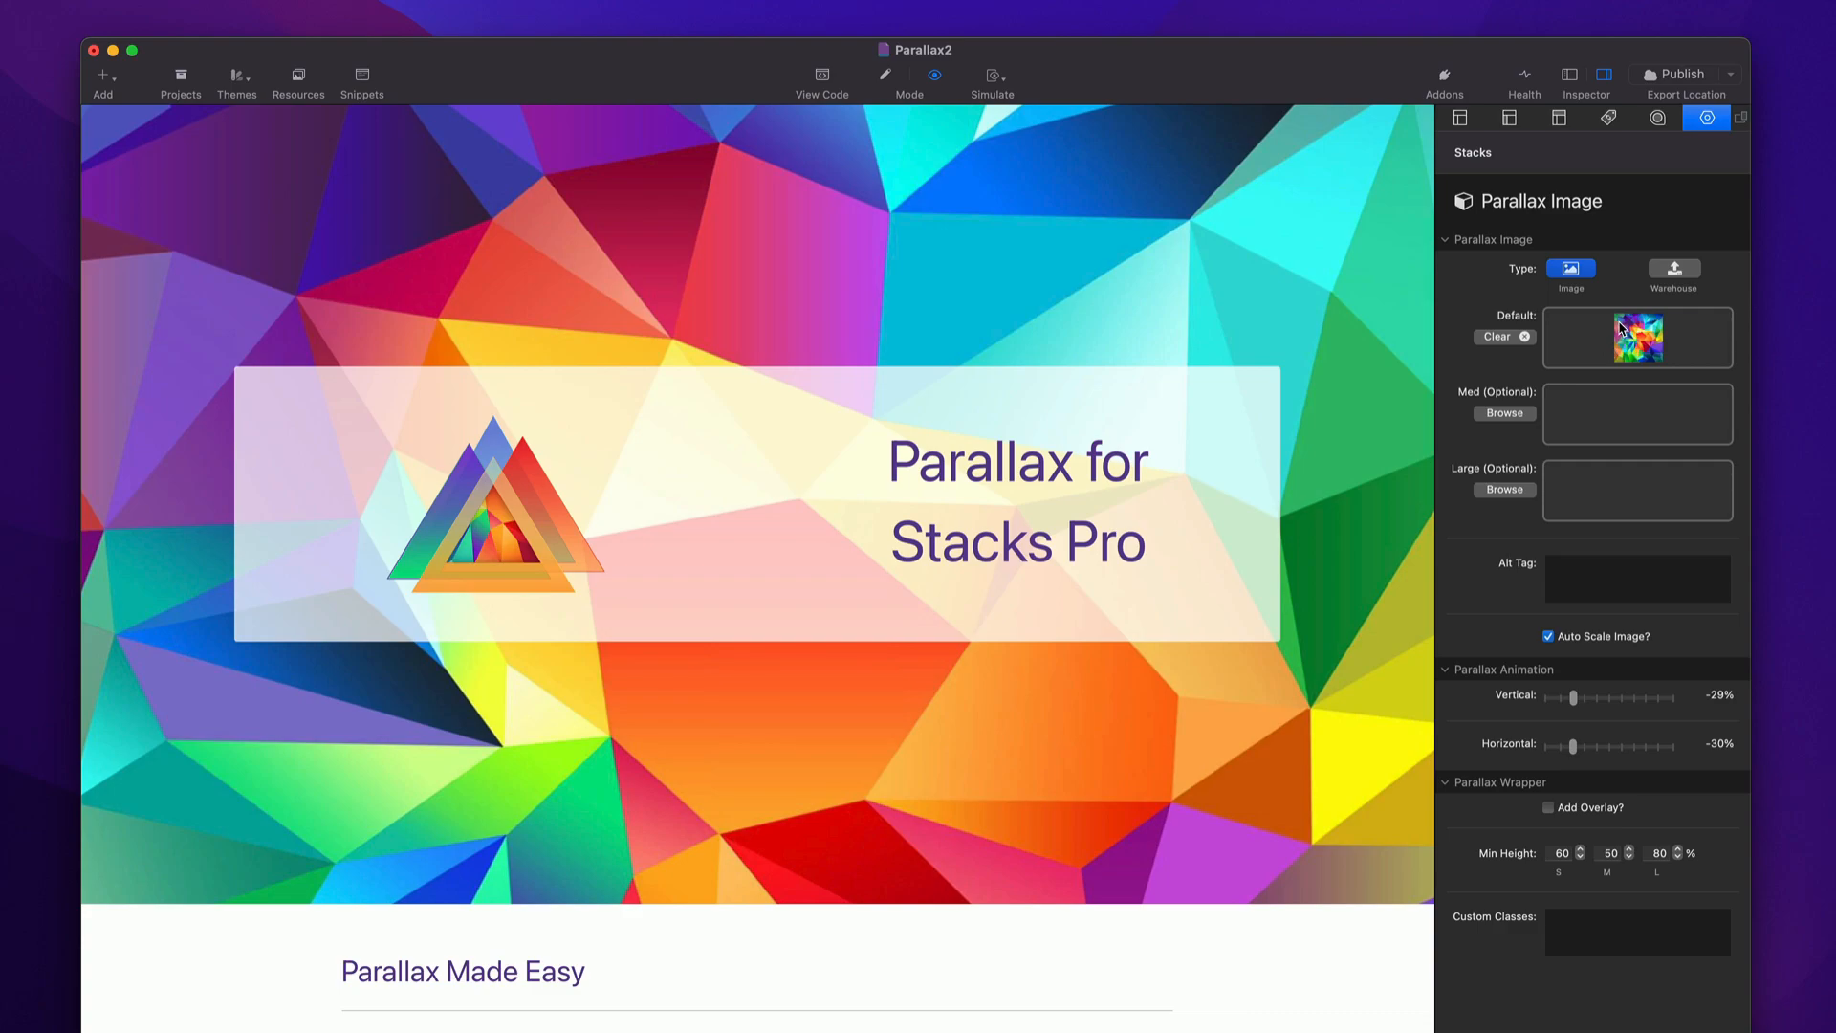
{"action": "mouse_move", "coordinate": [1622, 329]}
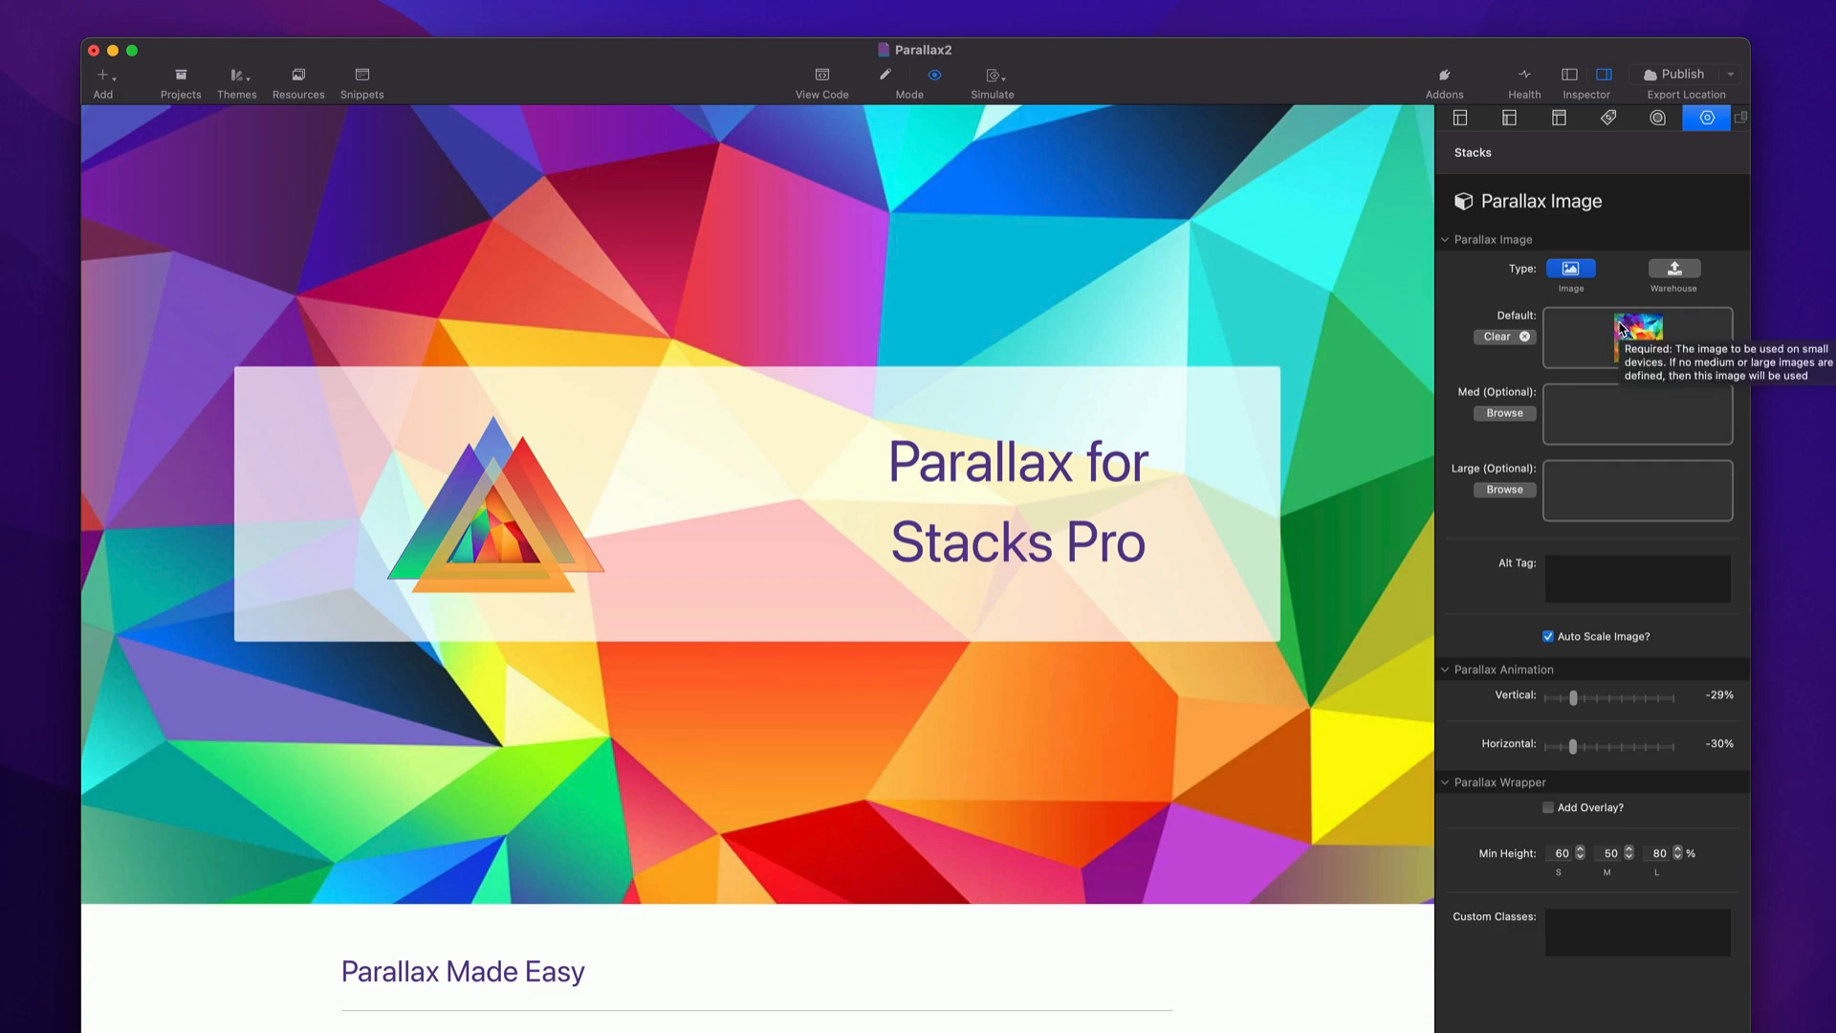
{"action": "scroll", "coordinate": [1172, 565], "scroll_direction": "down", "scroll_amount": 5}
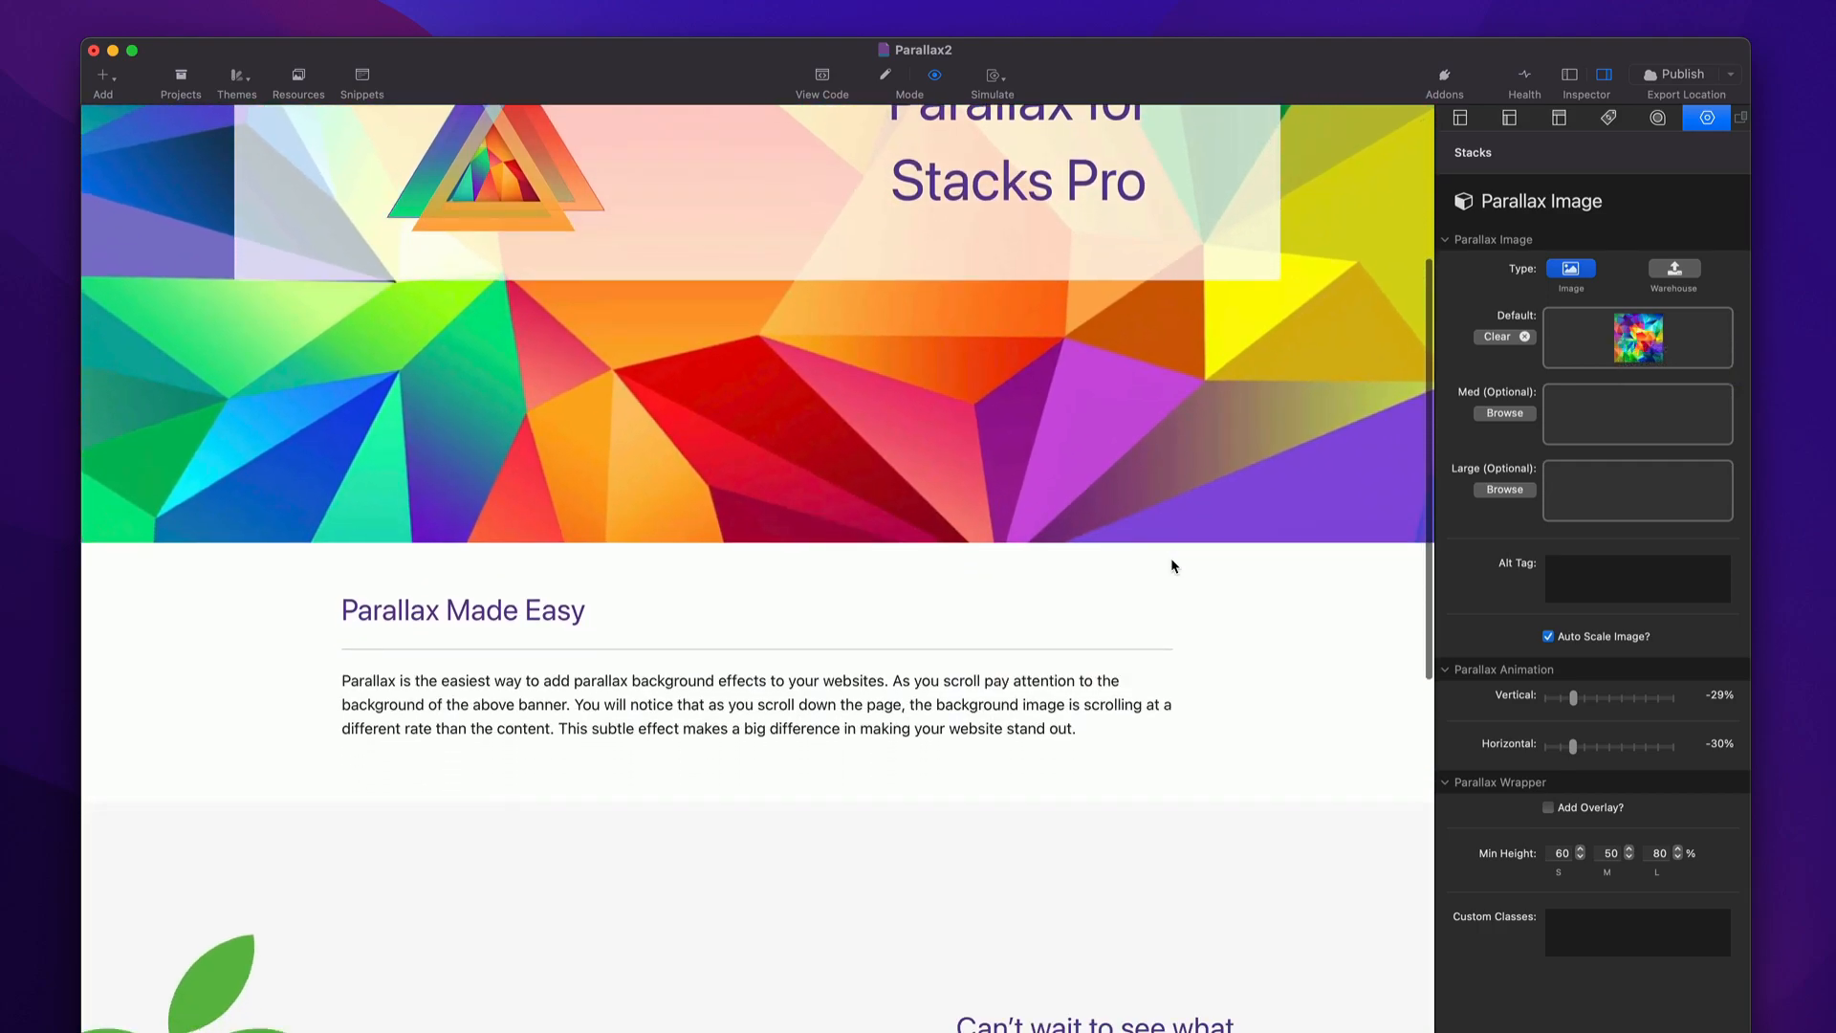
{"action": "scroll", "coordinate": [1172, 565], "scroll_direction": "down", "scroll_amount": 3}
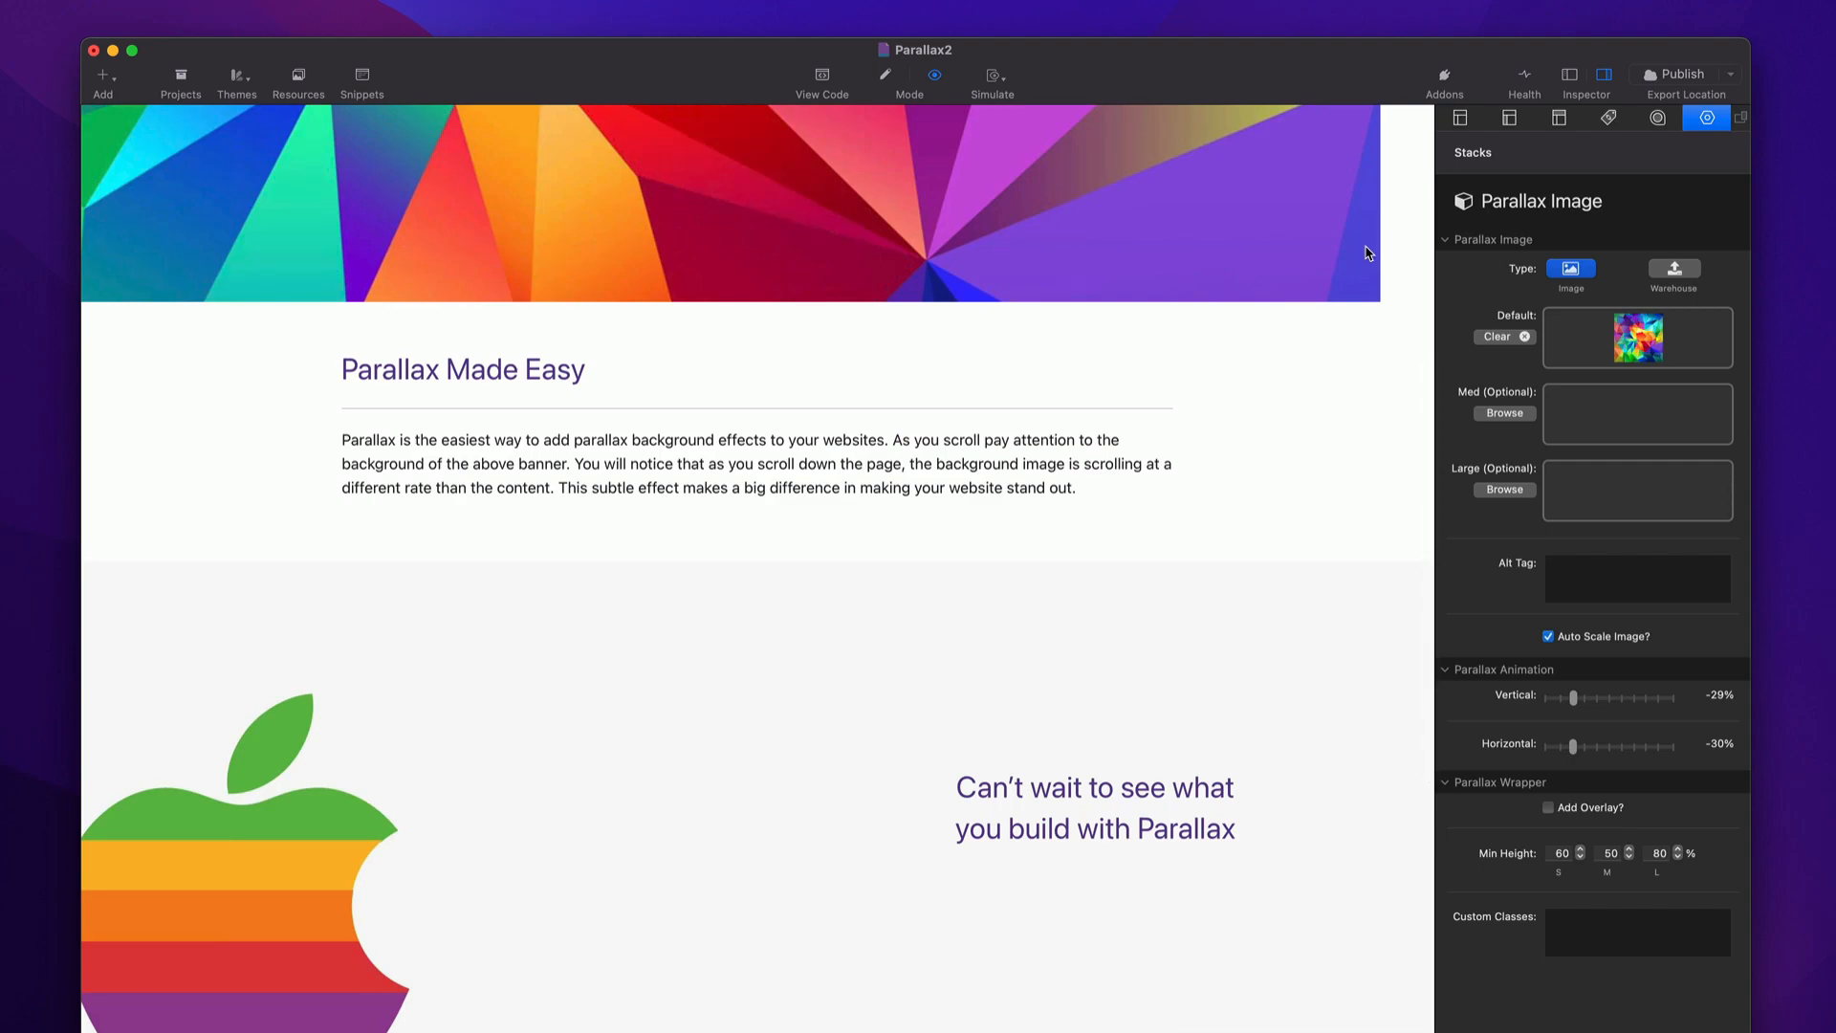
{"action": "scroll", "coordinate": [1367, 252], "scroll_direction": "up", "scroll_amount": 3}
{"action": "scroll", "coordinate": [1367, 252], "scroll_direction": "down", "scroll_amount": 2}
{"action": "scroll", "coordinate": [1367, 252], "scroll_direction": "down", "scroll_amount": 2}
{"action": "scroll", "coordinate": [1367, 253], "scroll_direction": "up", "scroll_amount": 5}
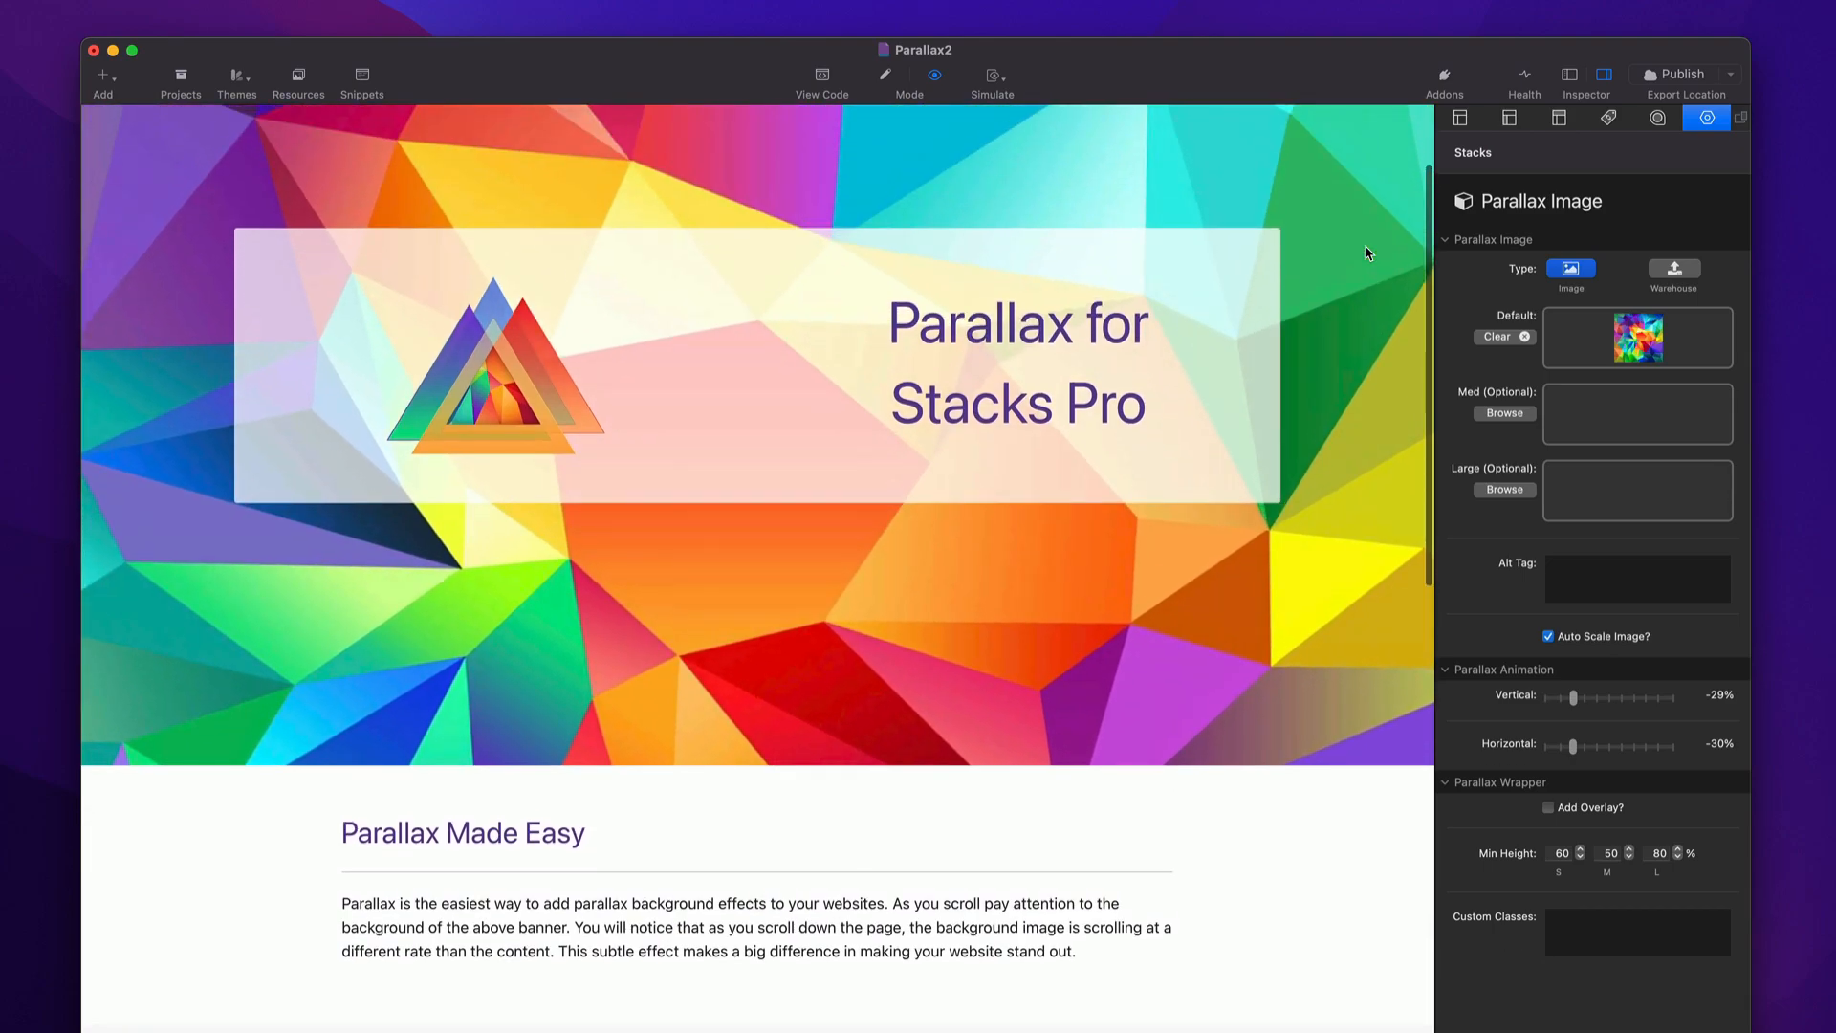
{"action": "scroll", "coordinate": [1365, 253], "scroll_direction": "down", "scroll_amount": 5}
{"action": "scroll", "coordinate": [1367, 253], "scroll_direction": "up", "scroll_amount": 5}
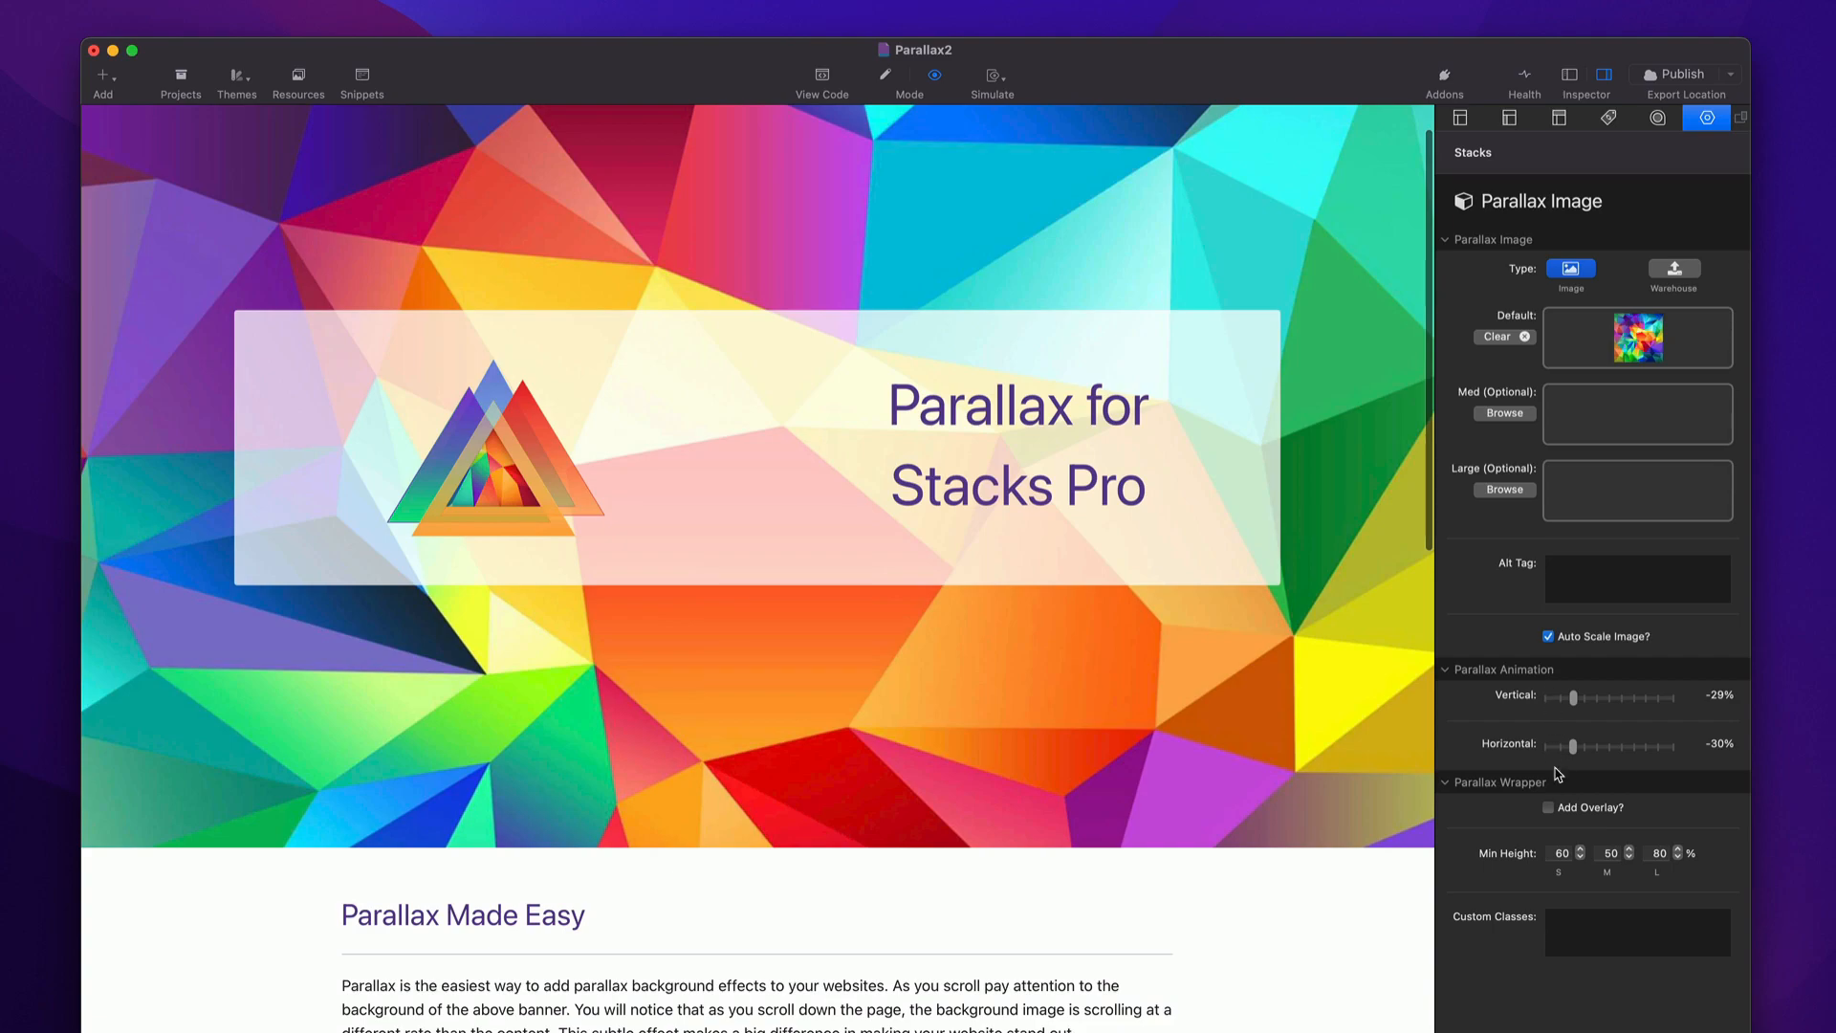
Set the banner's horizontal parallax animation to -13% and test the movement and edge coverage in the preview.
{"action": "left_click", "coordinate": [1593, 747]}
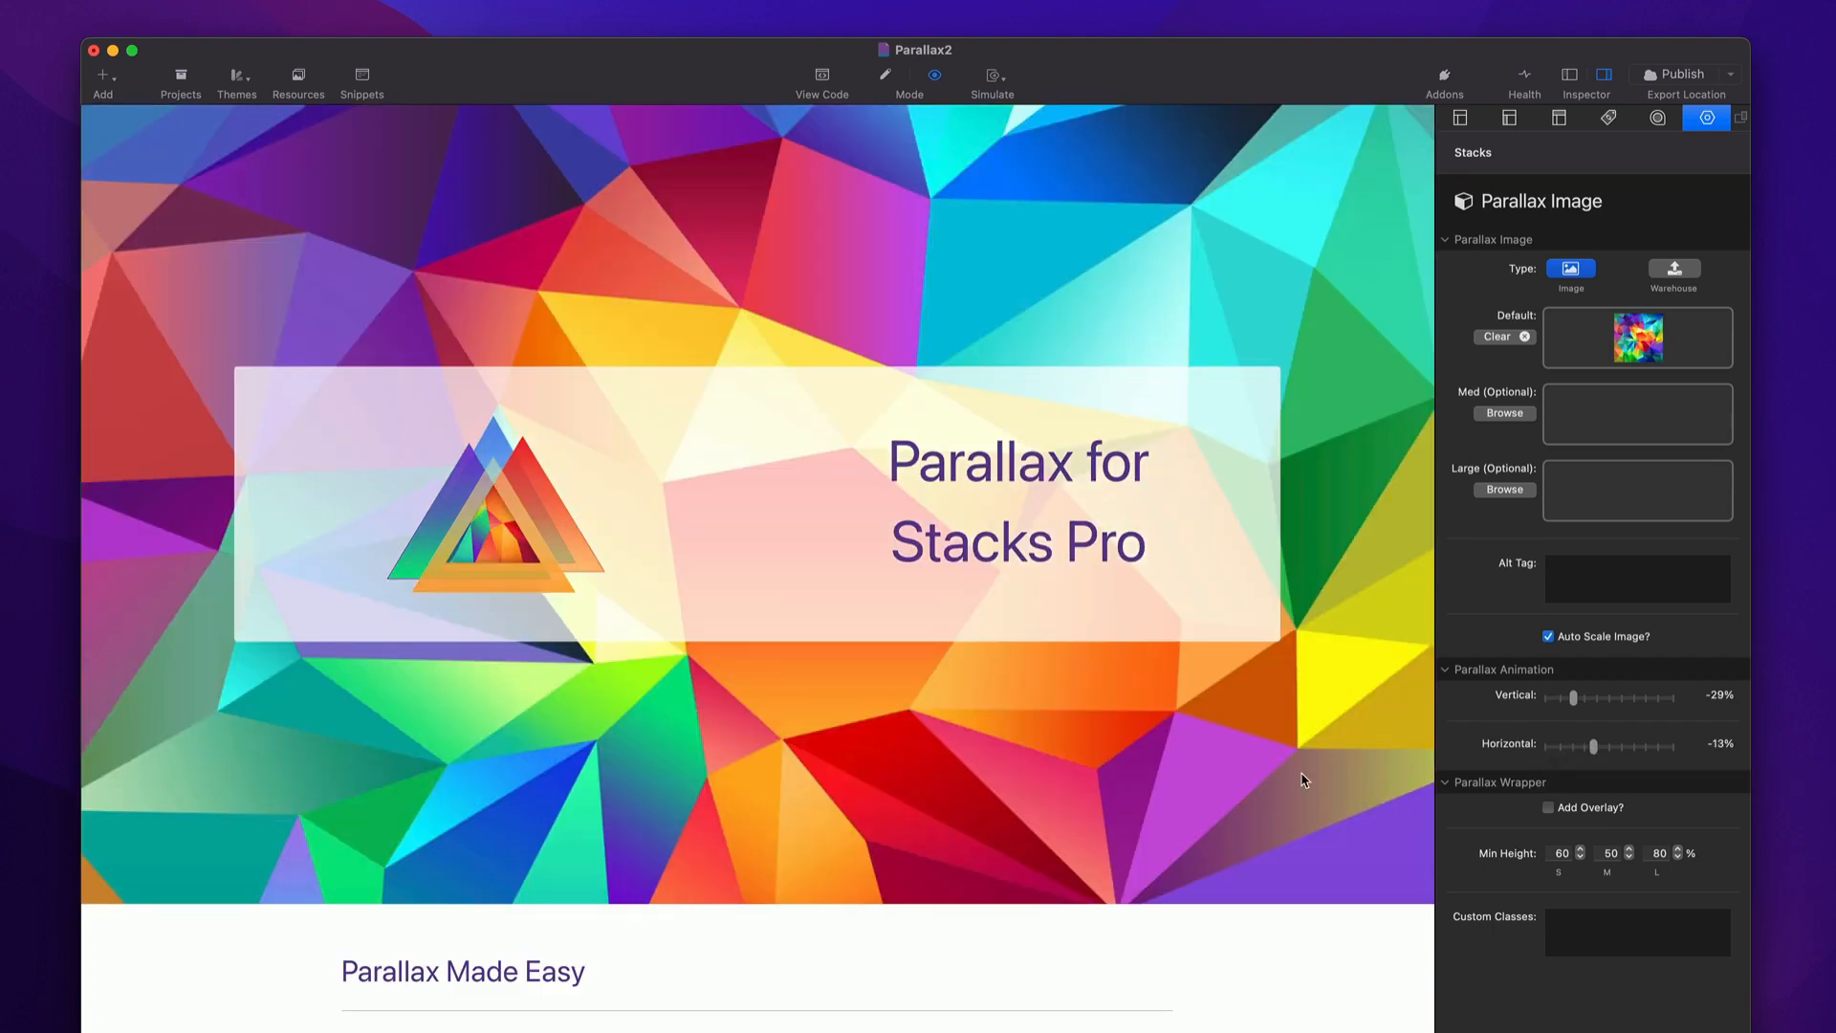
{"action": "scroll", "coordinate": [1301, 774], "scroll_direction": "down", "scroll_amount": 10}
{"action": "scroll", "coordinate": [1300, 779], "scroll_direction": "down", "scroll_amount": 3}
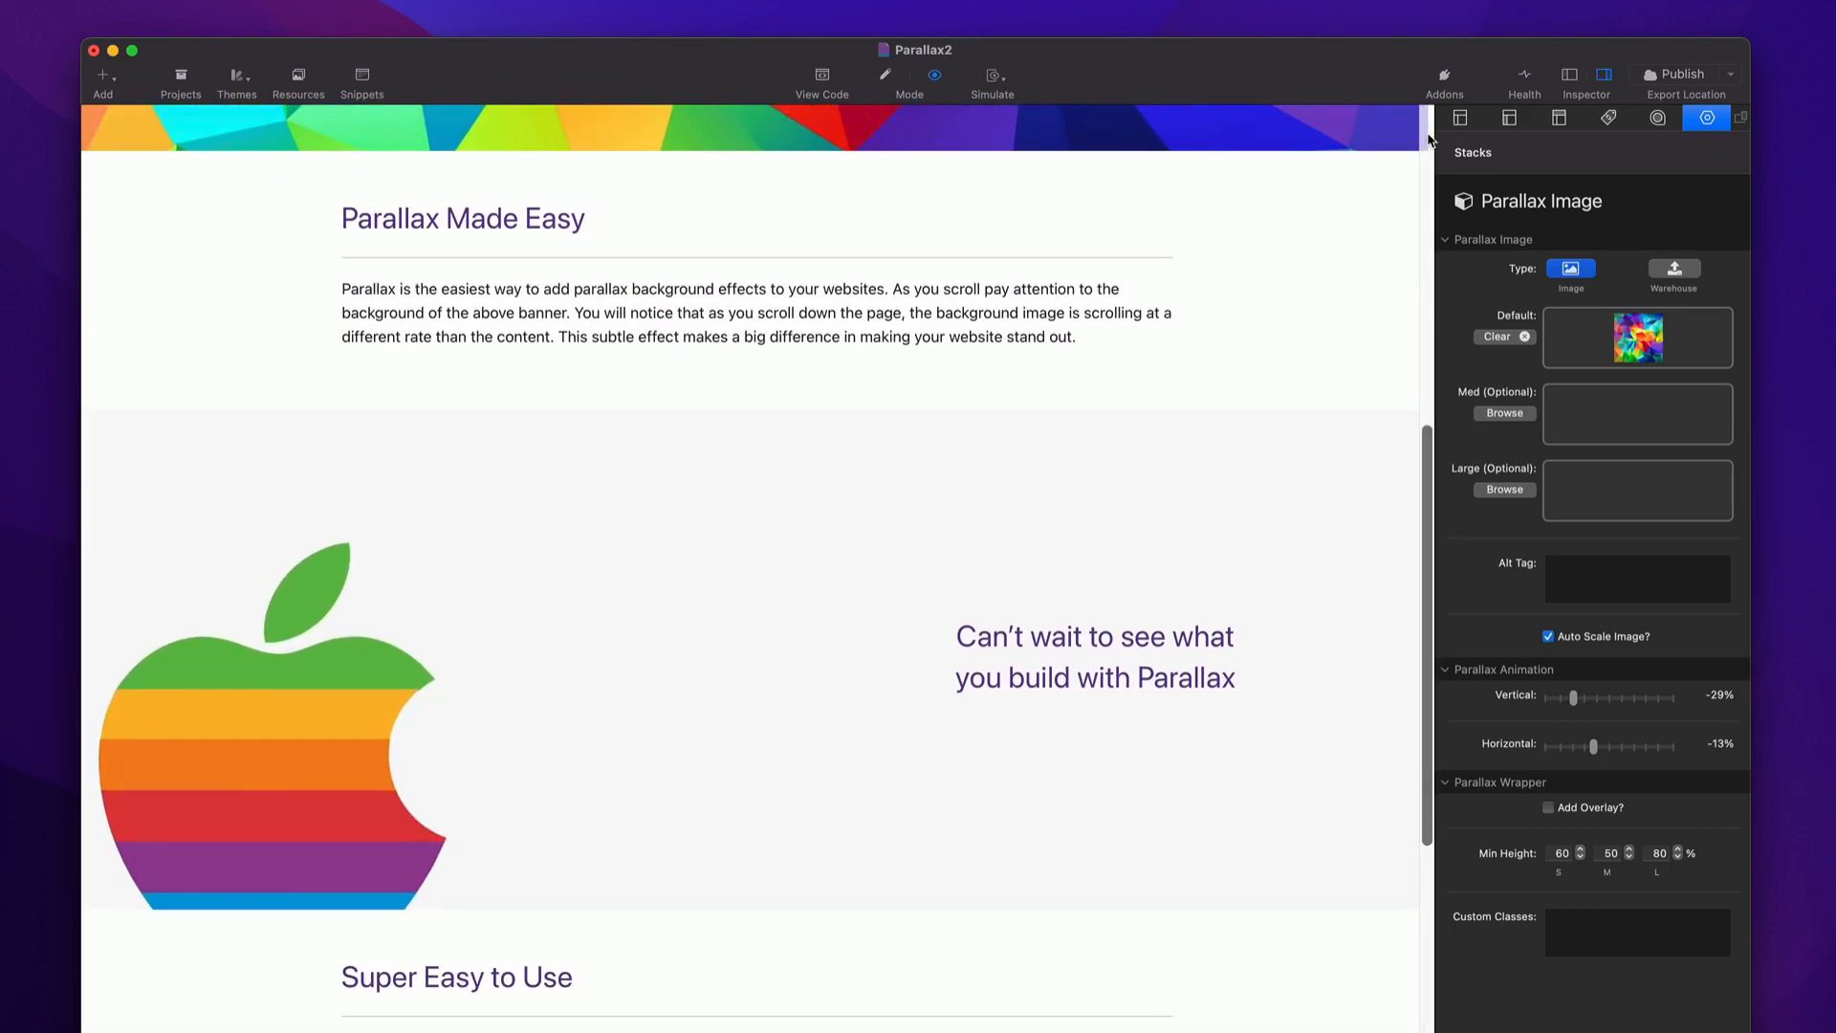
{"action": "scroll", "coordinate": [1345, 232], "scroll_direction": "up", "scroll_amount": 10}
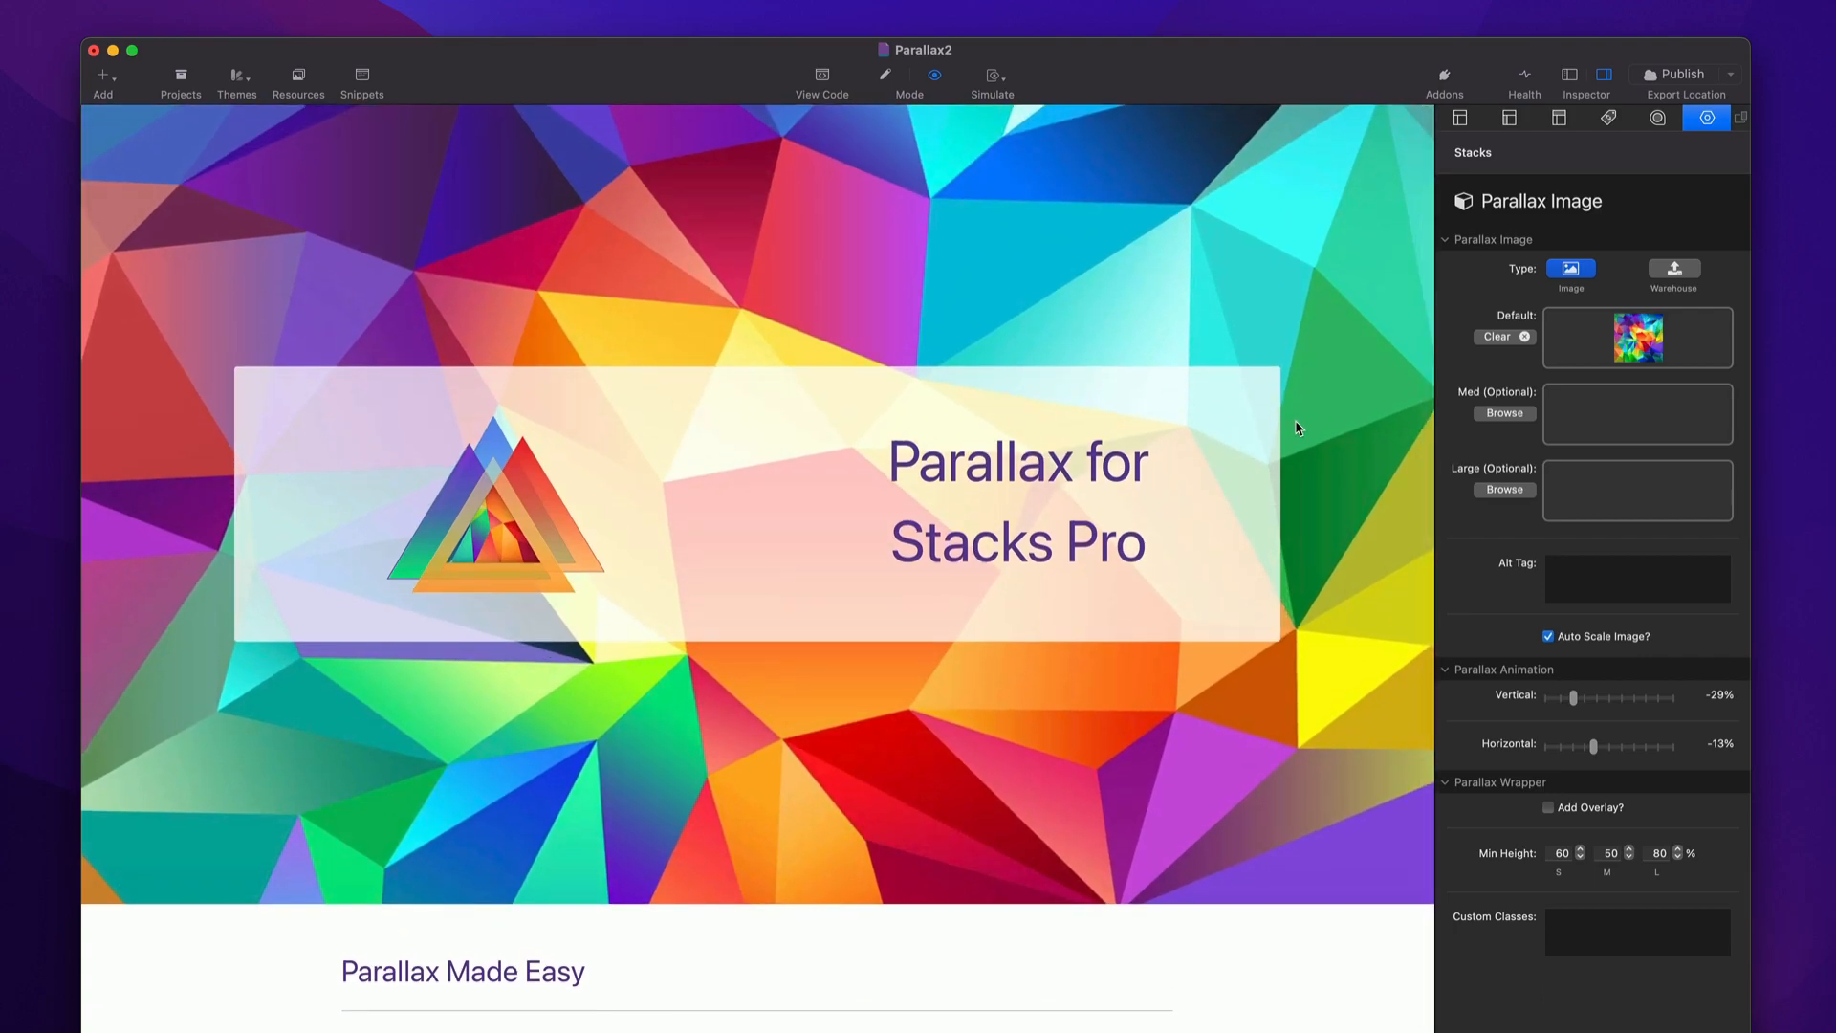
{"action": "scroll", "coordinate": [1169, 571], "scroll_direction": "down", "scroll_amount": 3}
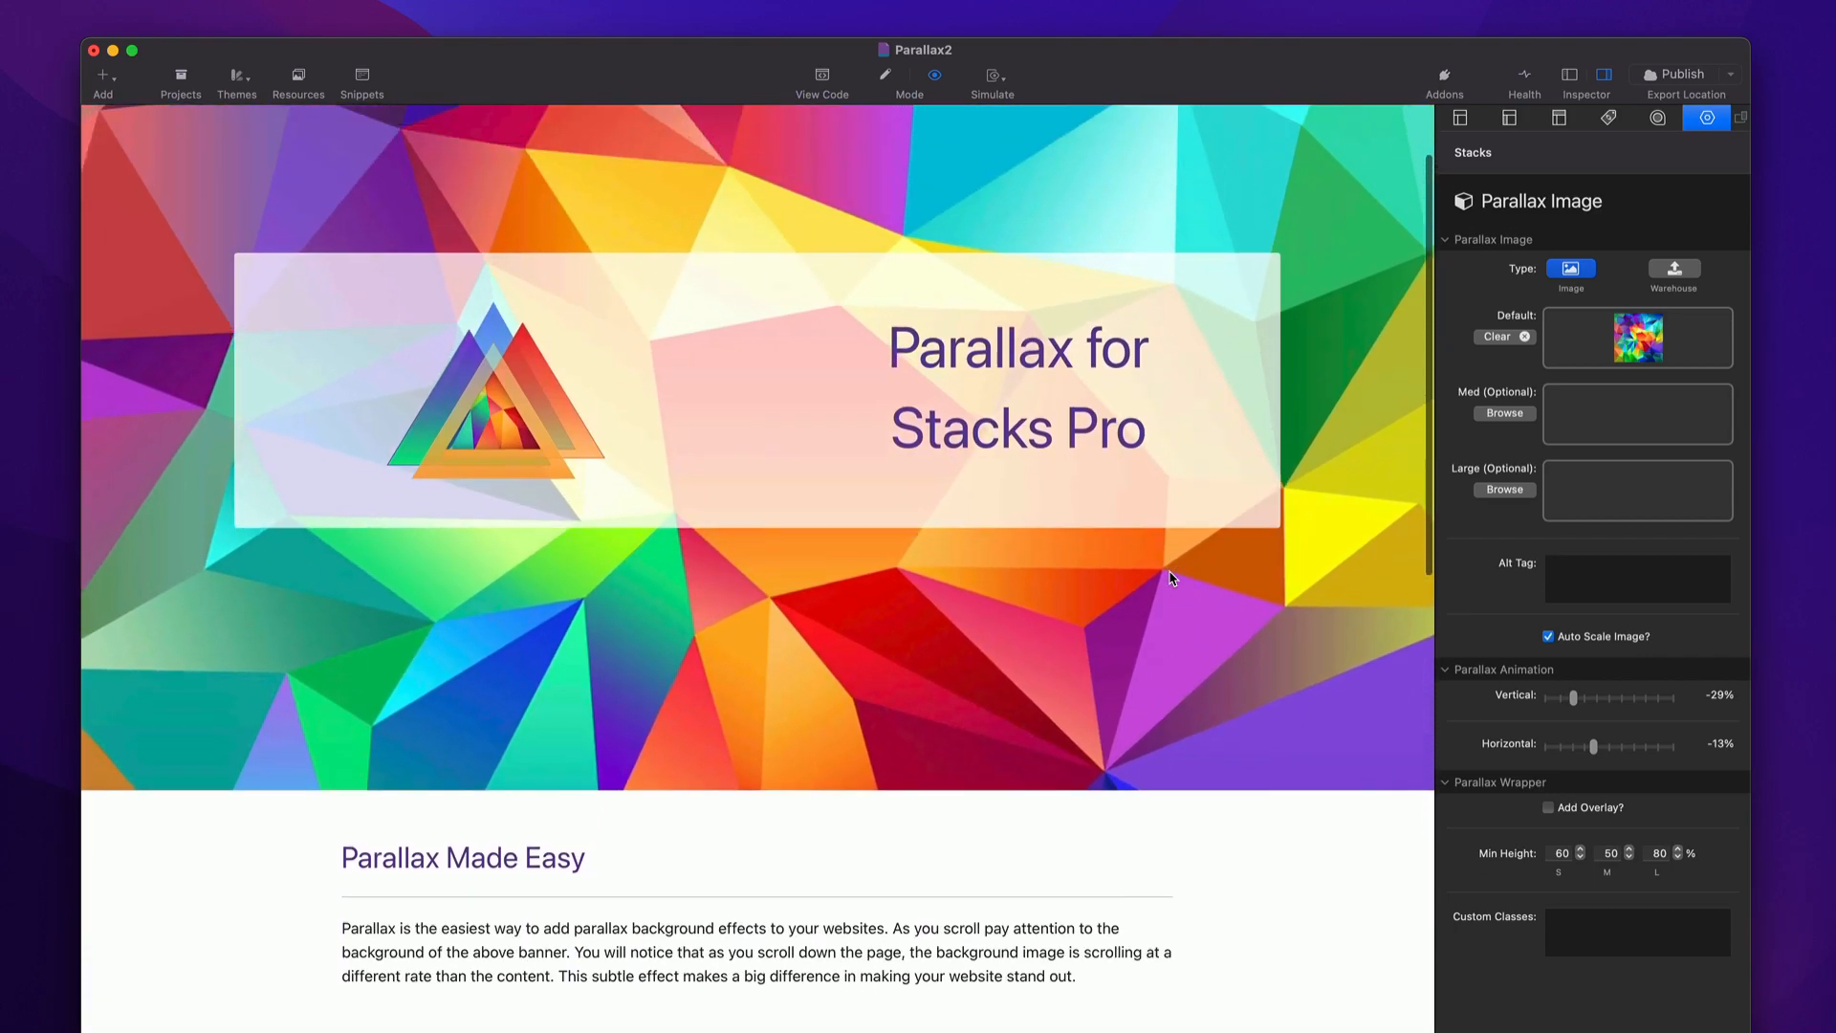
{"action": "scroll", "coordinate": [1168, 571], "scroll_direction": "up", "scroll_amount": 3}
{"action": "scroll", "coordinate": [1169, 577], "scroll_direction": "down", "scroll_amount": 8}
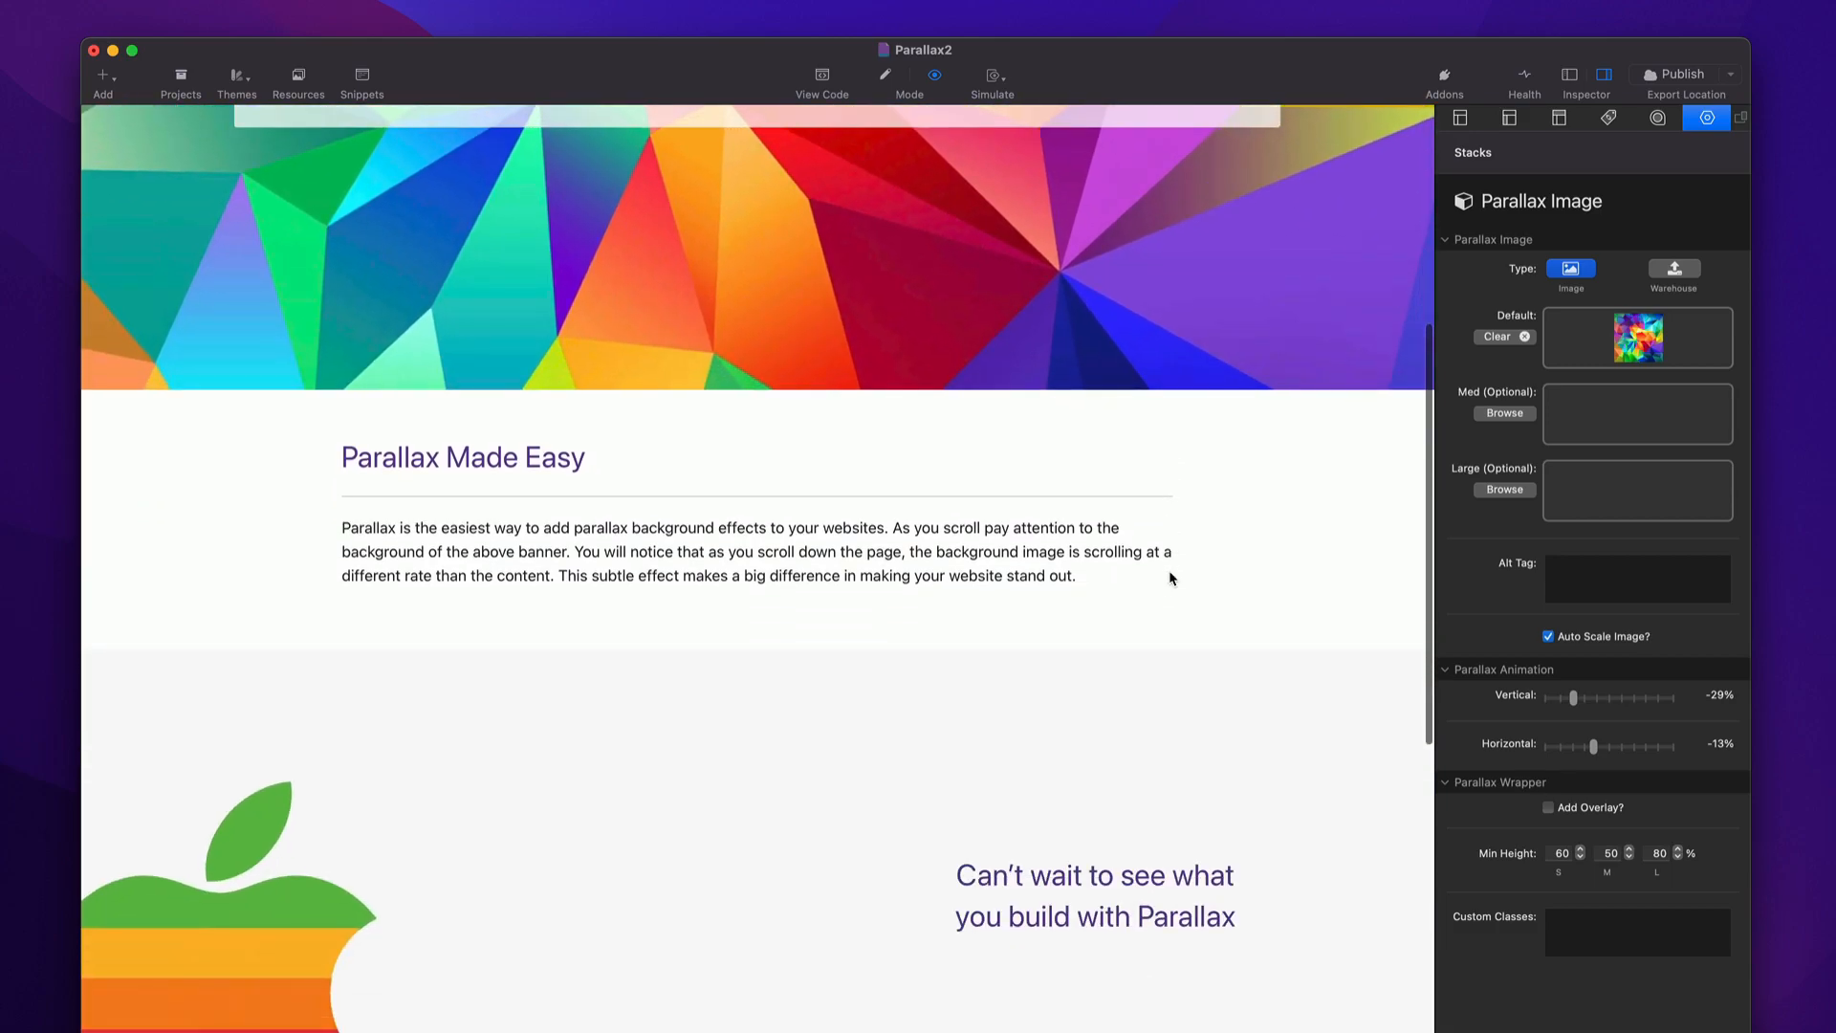
{"action": "scroll", "coordinate": [1169, 578], "scroll_direction": "up", "scroll_amount": 8}
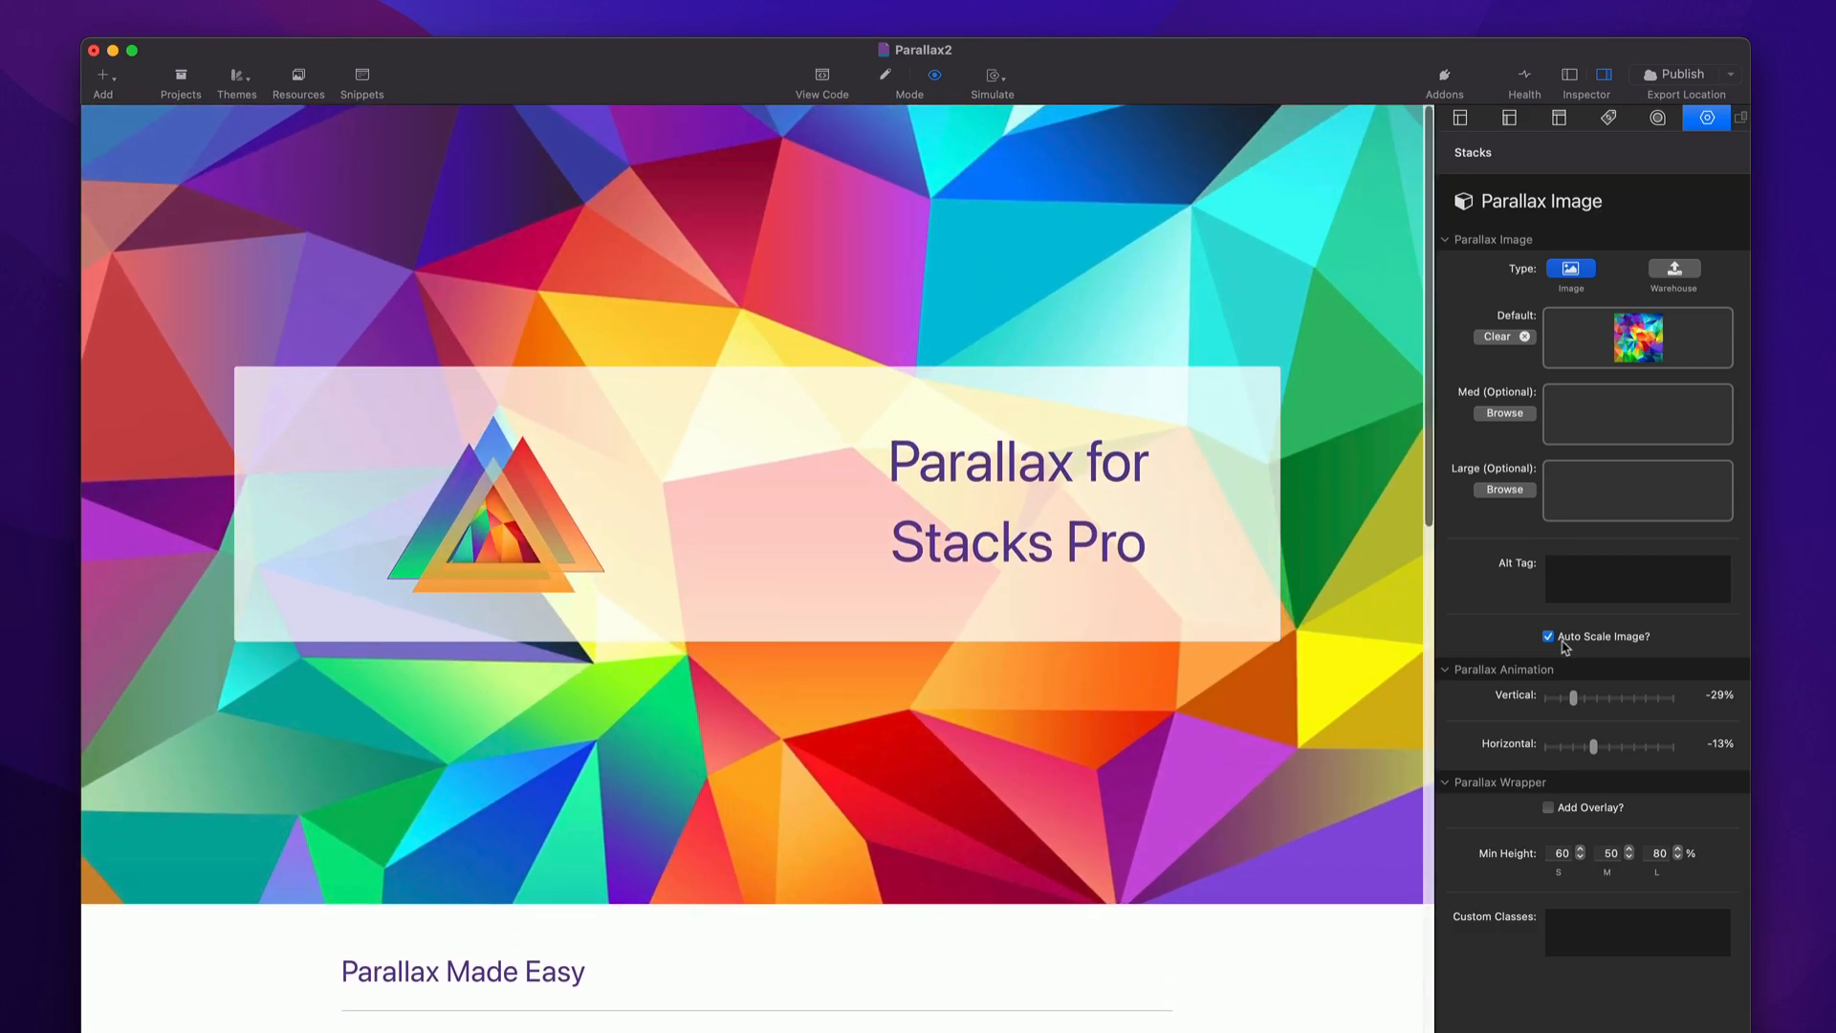
Set the banner's vertical parallax animation to 0% and its horizontal animation to -29%.
{"action": "left_click", "coordinate": [1613, 701]}
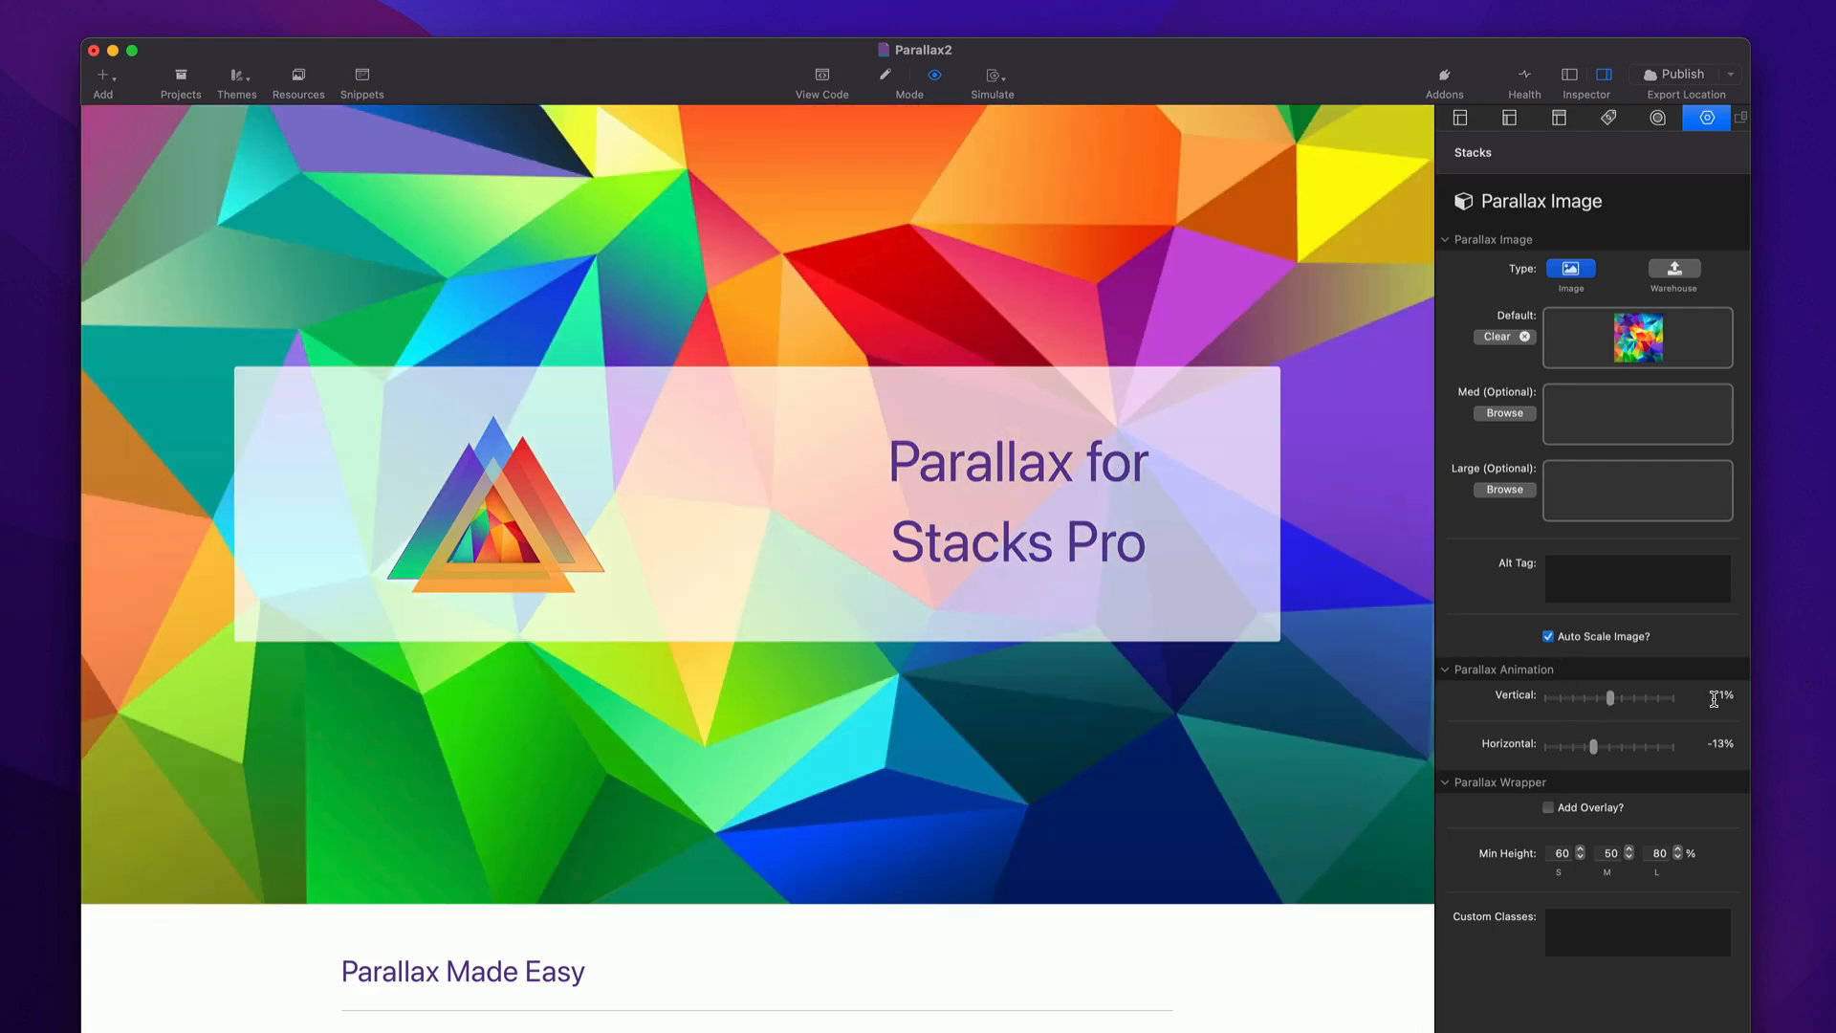
{"action": "type", "text": "0"}
{"action": "key", "text": "Return"}
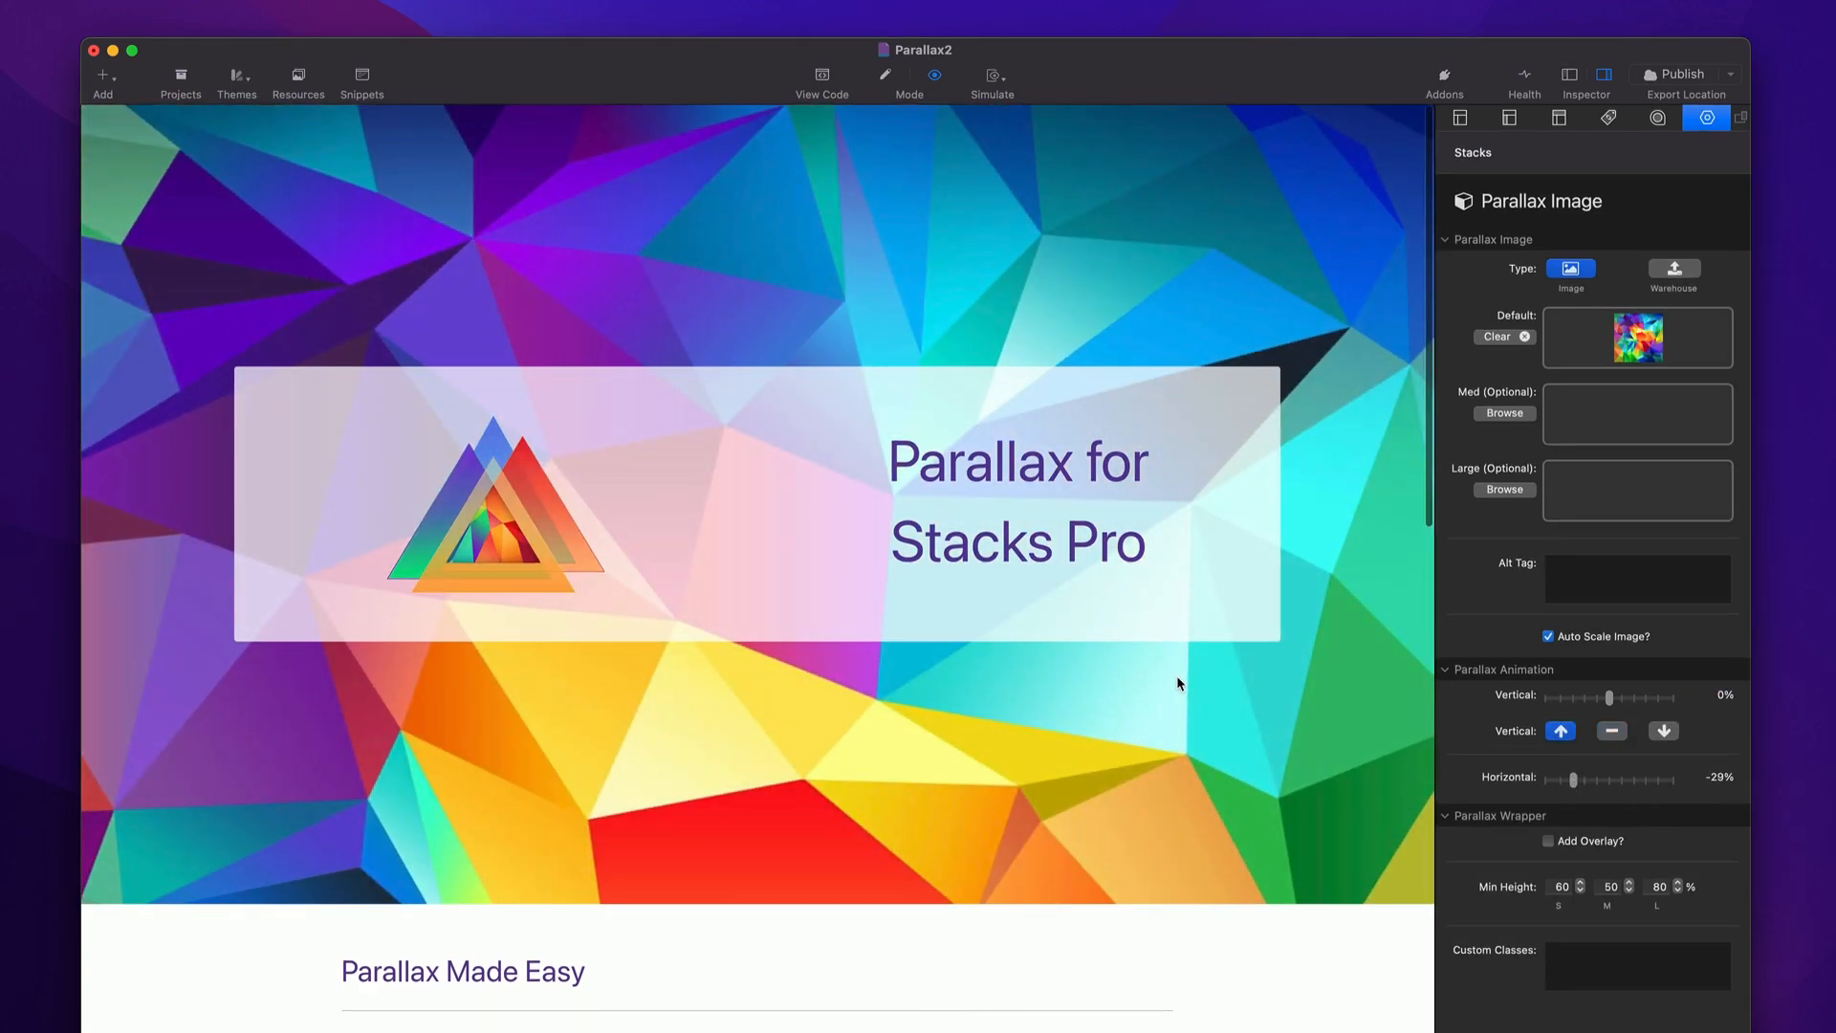
Examine the banner background's horizontal-only parallax movement and its coverage at the right edge in the preview.
{"action": "scroll", "coordinate": [1179, 681], "scroll_direction": "down", "scroll_amount": 5}
{"action": "scroll", "coordinate": [1178, 682], "scroll_direction": "up", "scroll_amount": 5}
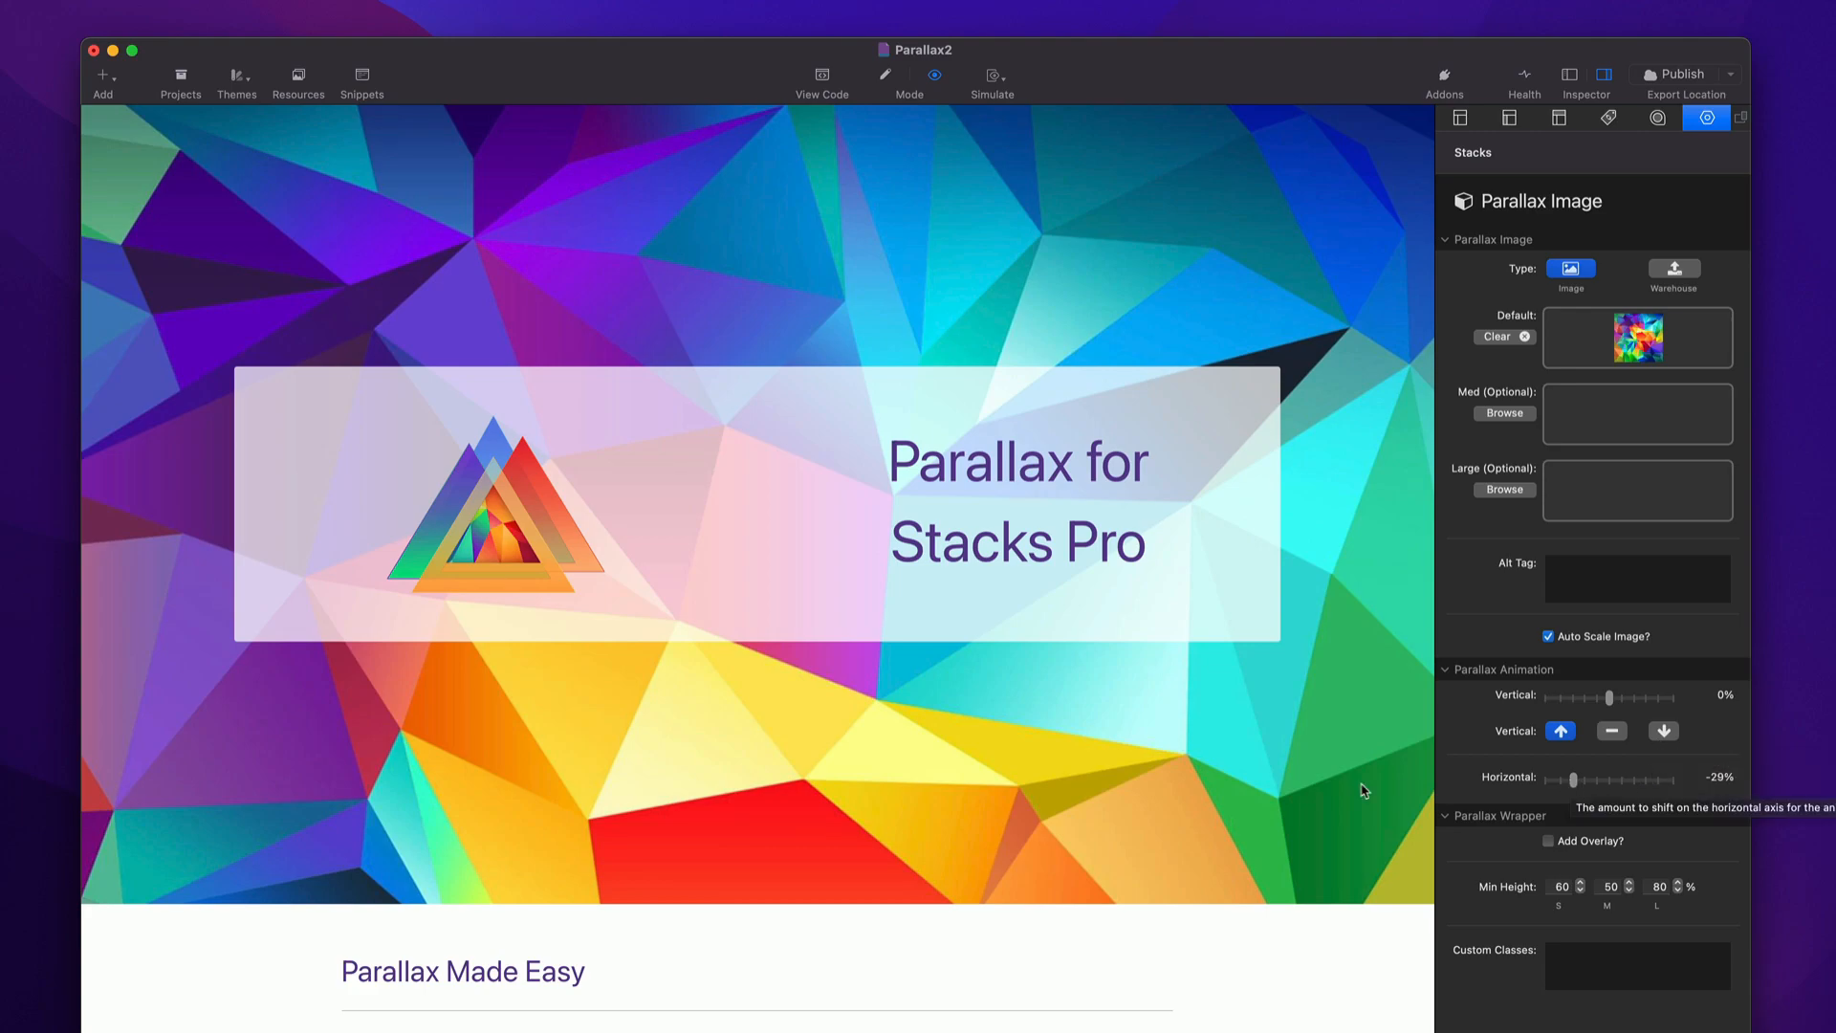
{"action": "scroll", "coordinate": [1316, 765], "scroll_direction": "down", "scroll_amount": 5}
{"action": "scroll", "coordinate": [1316, 763], "scroll_direction": "down", "scroll_amount": 5}
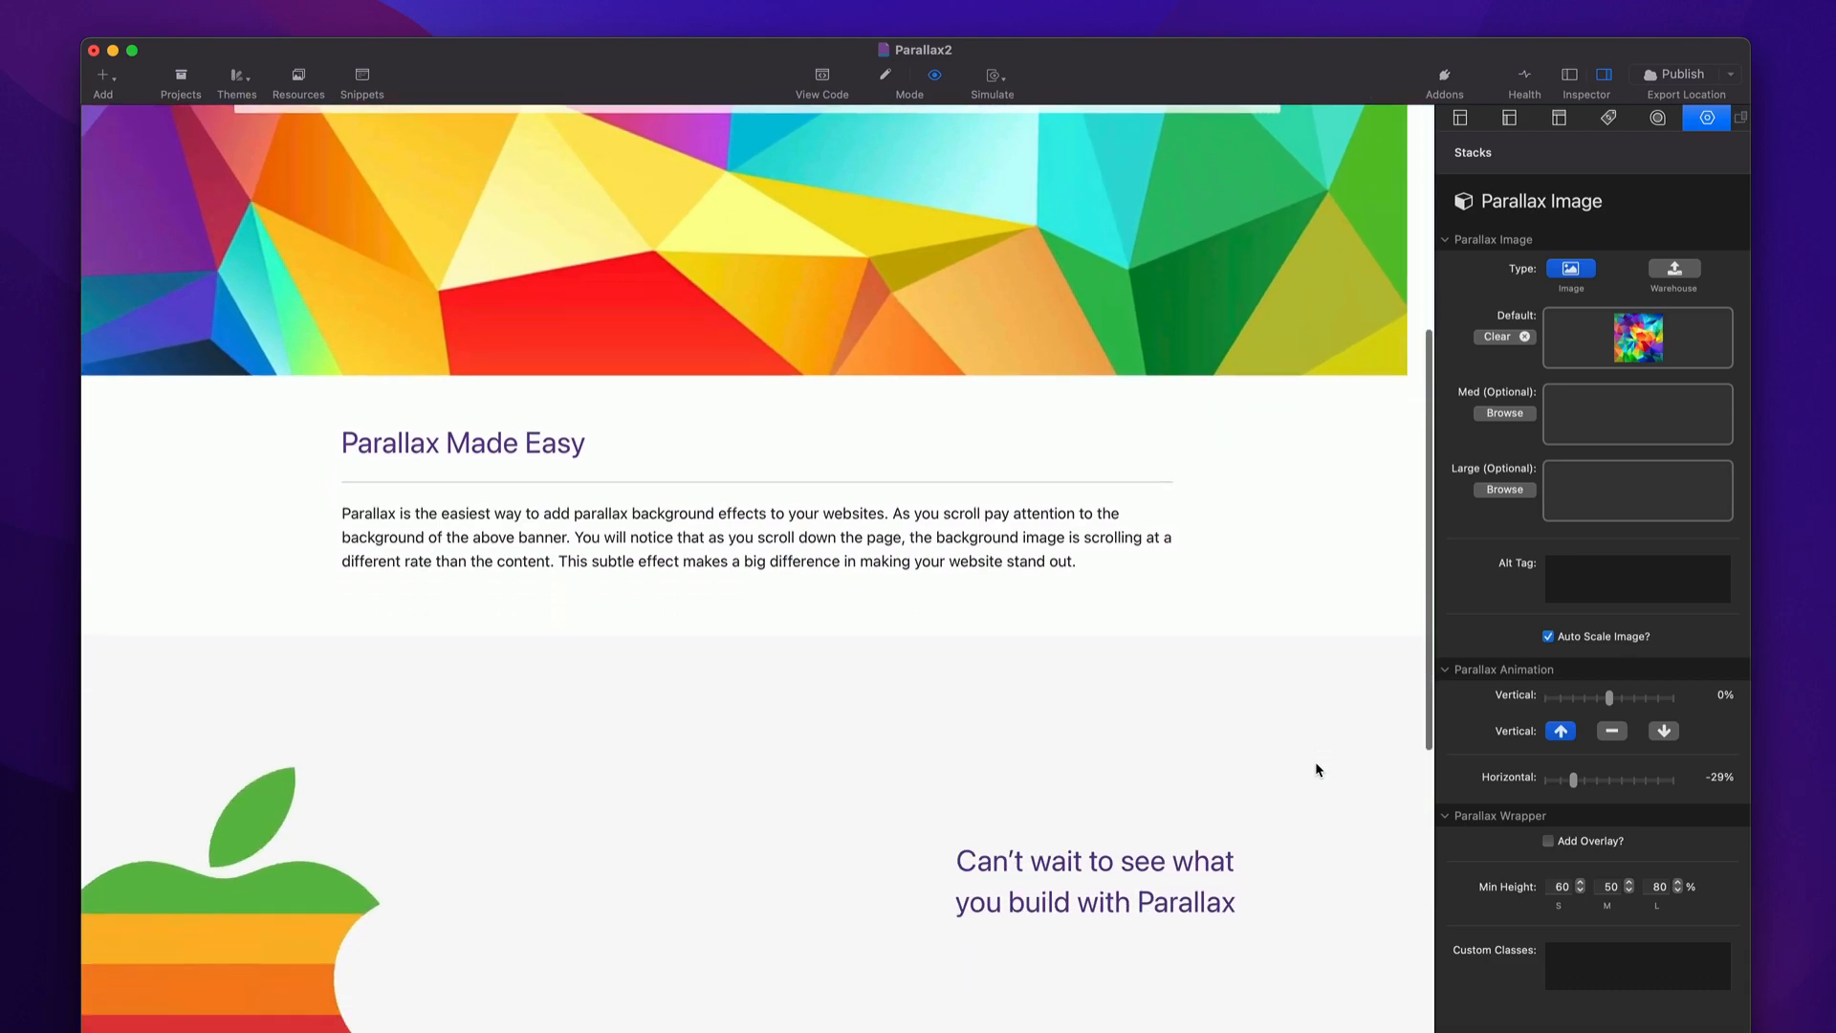
{"action": "scroll", "coordinate": [1315, 763], "scroll_direction": "up", "scroll_amount": 4}
{"action": "scroll", "coordinate": [1316, 763], "scroll_direction": "down", "scroll_amount": 1}
{"action": "scroll", "coordinate": [1316, 770], "scroll_direction": "up", "scroll_amount": 6}
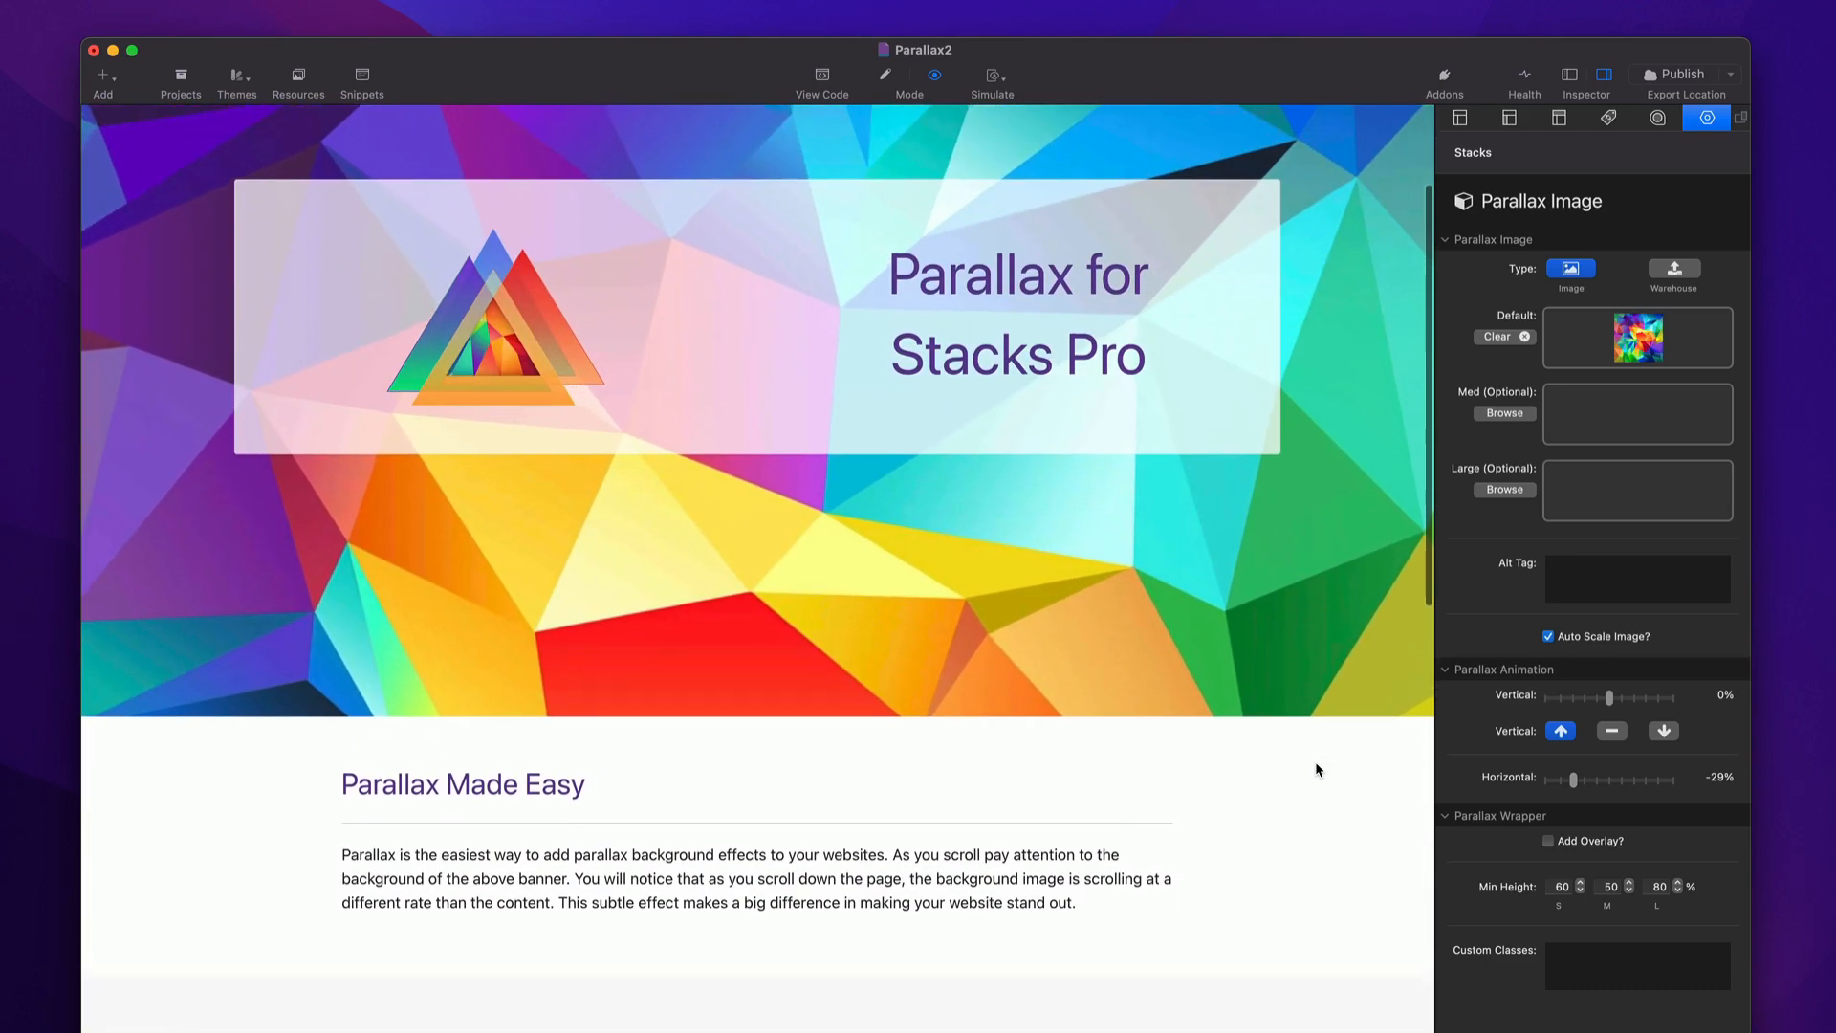
{"action": "scroll", "coordinate": [1315, 770], "scroll_direction": "down", "scroll_amount": 3}
{"action": "scroll", "coordinate": [1316, 769], "scroll_direction": "up", "scroll_amount": 2}
{"action": "scroll", "coordinate": [1315, 769], "scroll_direction": "up", "scroll_amount": 2}
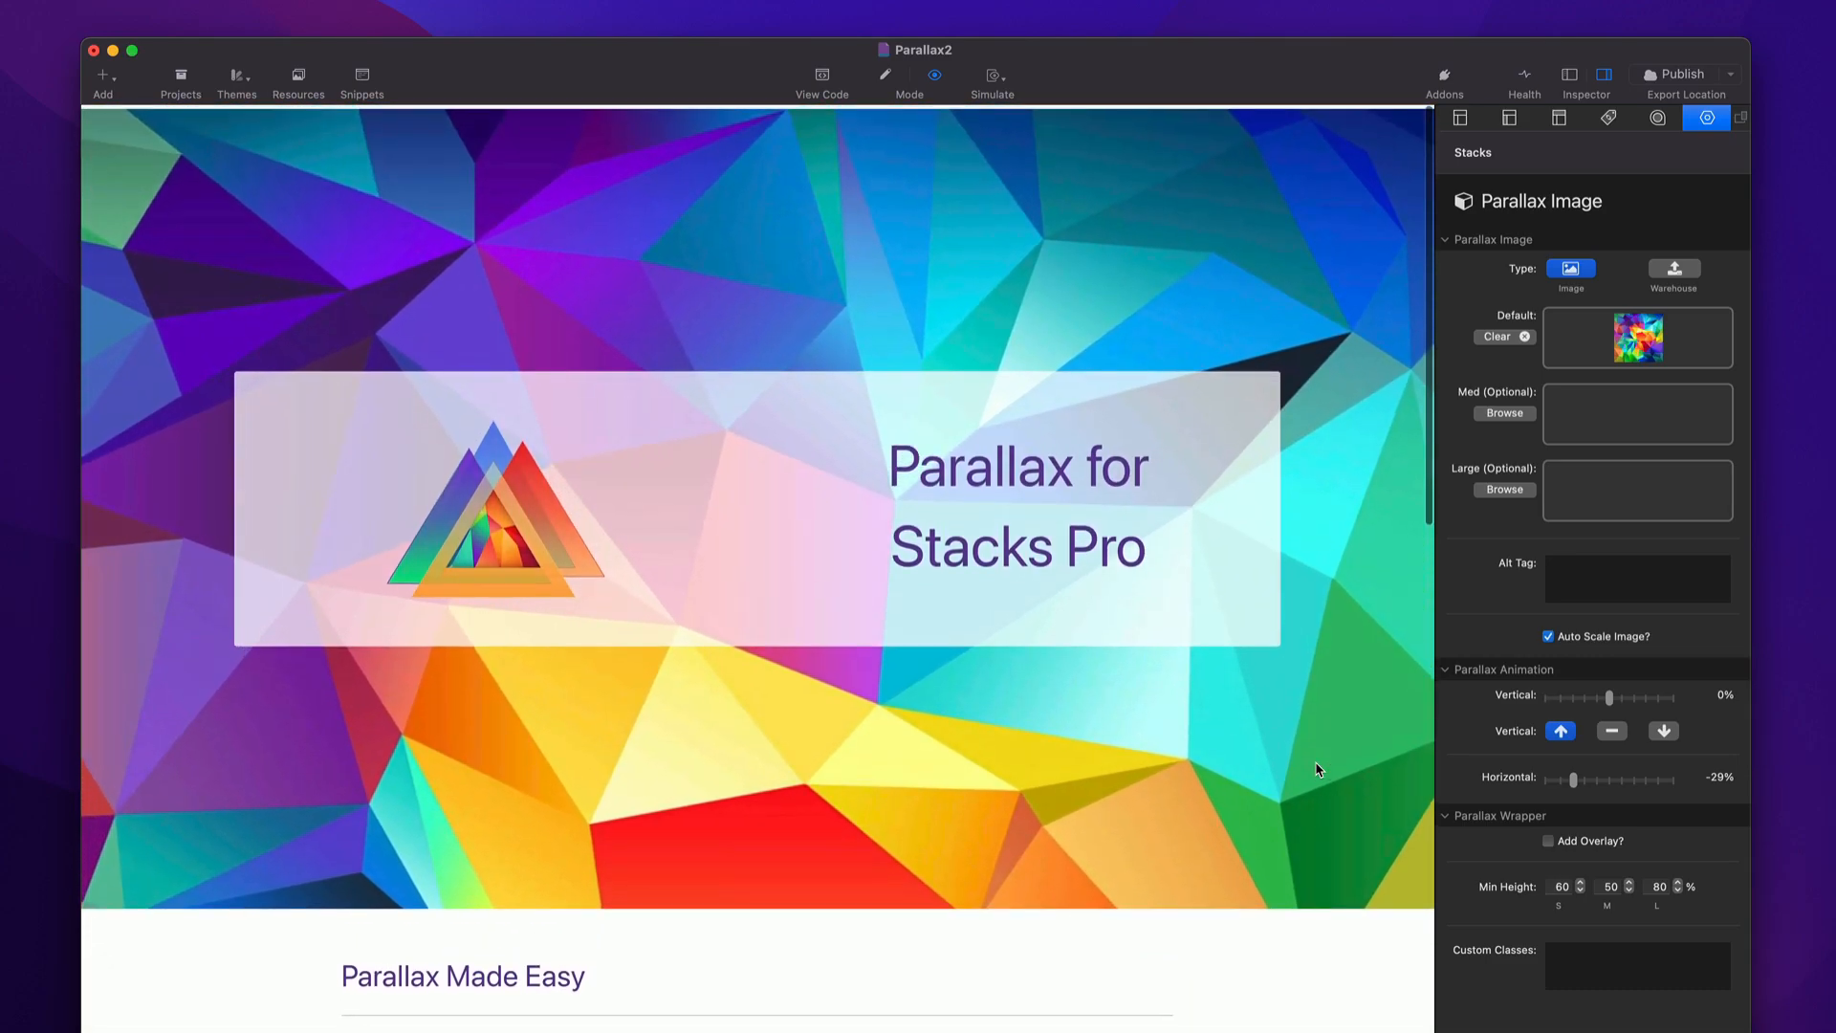
{"action": "scroll", "coordinate": [1316, 770], "scroll_direction": "down", "scroll_amount": 4}
{"action": "scroll", "coordinate": [1316, 769], "scroll_direction": "up", "scroll_amount": 3}
{"action": "scroll", "coordinate": [1316, 769], "scroll_direction": "down", "scroll_amount": 1}
{"action": "scroll", "coordinate": [1316, 769], "scroll_direction": "down", "scroll_amount": 3}
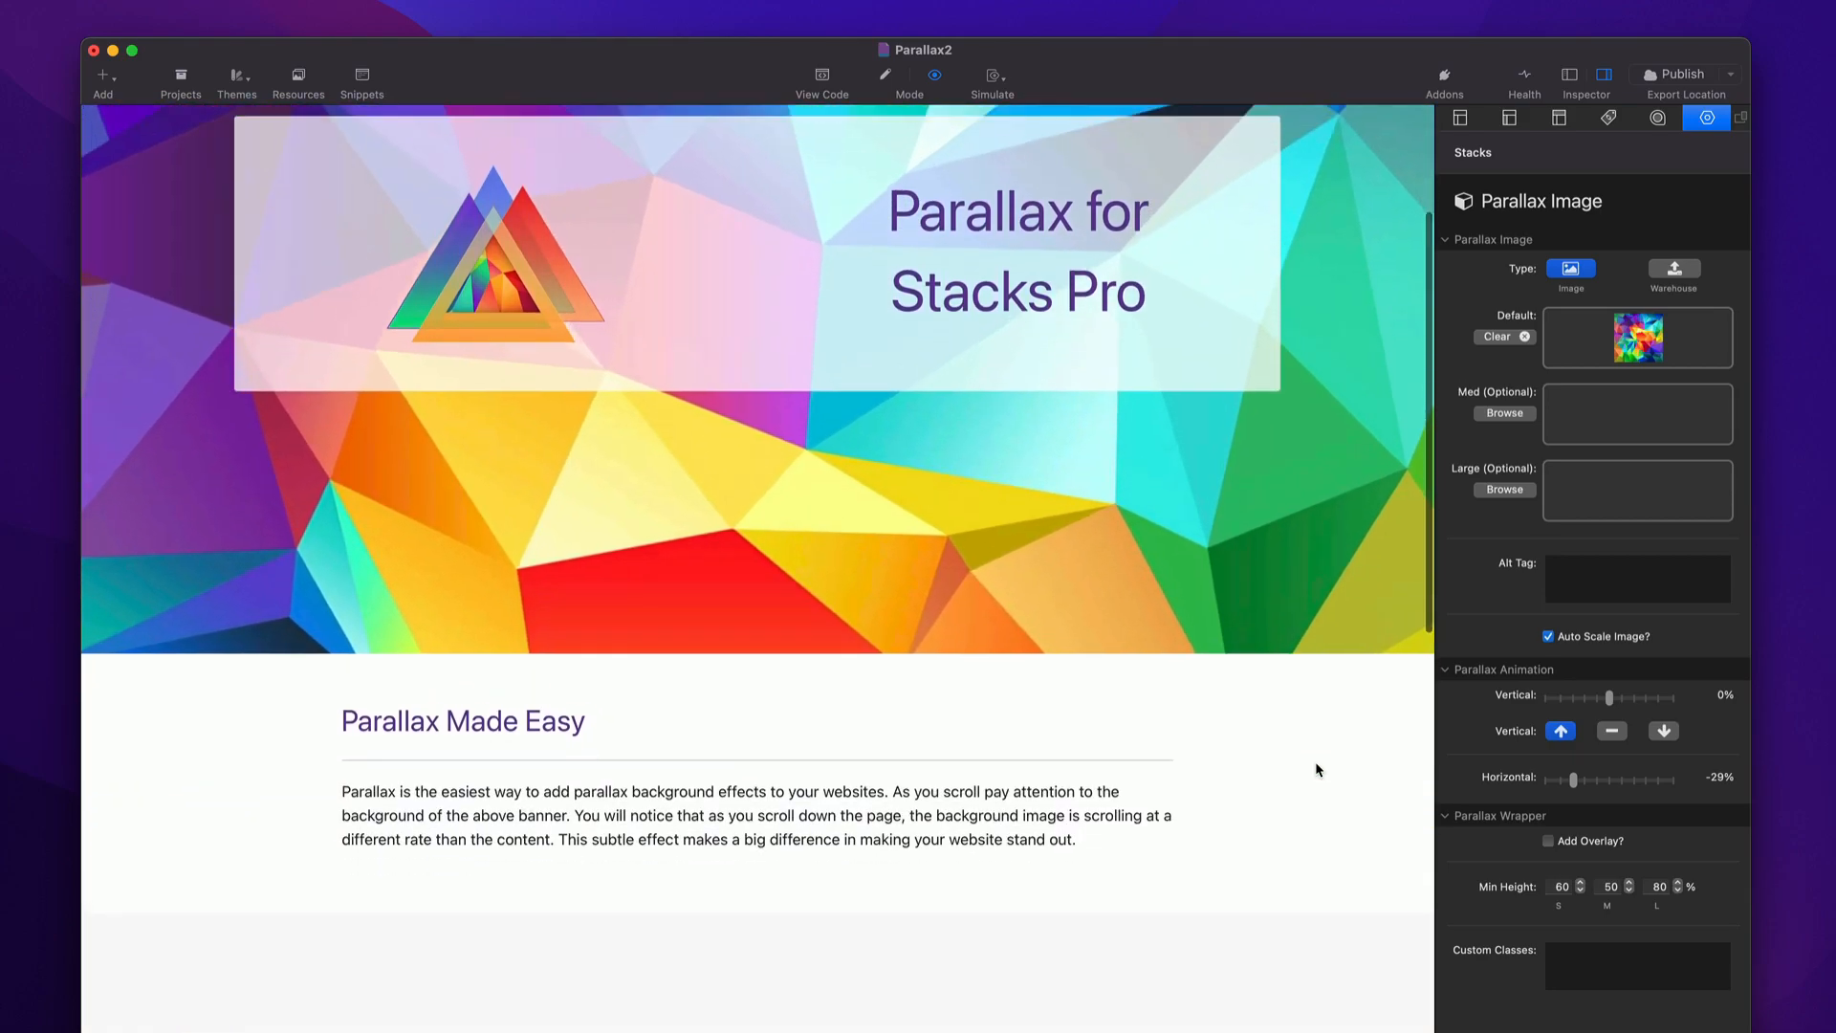
{"action": "scroll", "coordinate": [1316, 767], "scroll_direction": "up", "scroll_amount": 5}
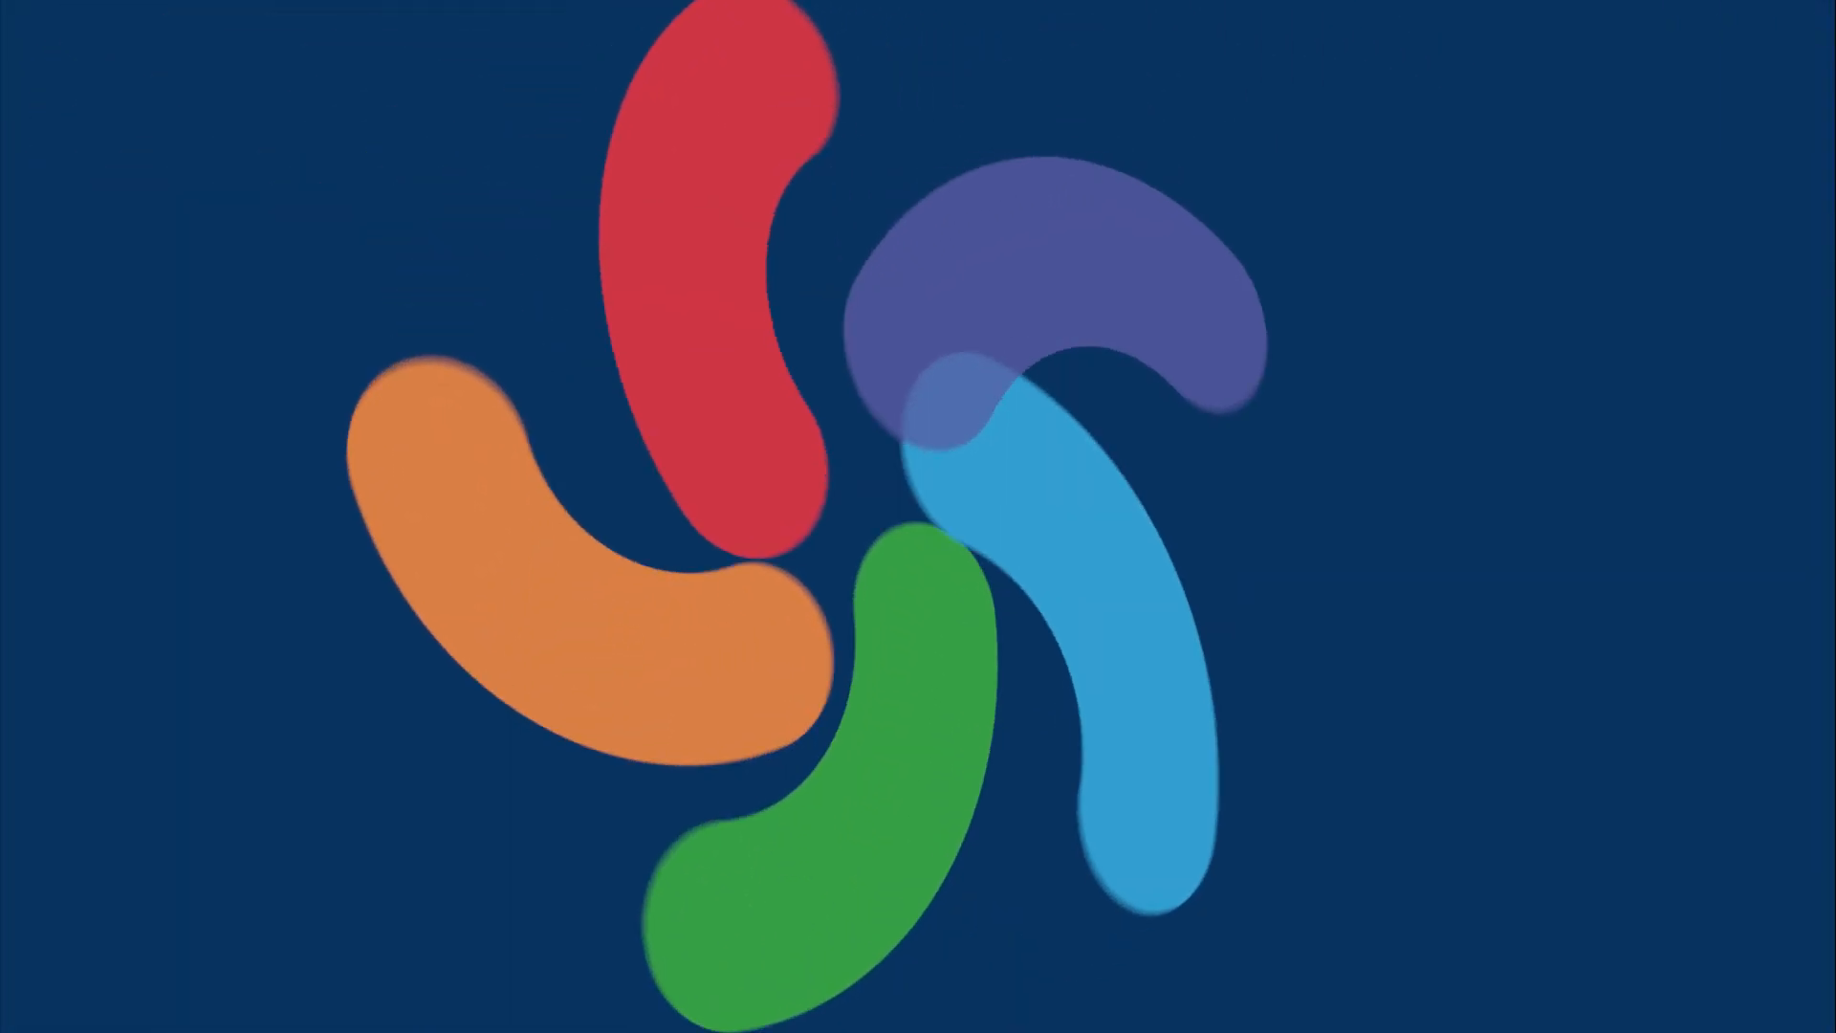